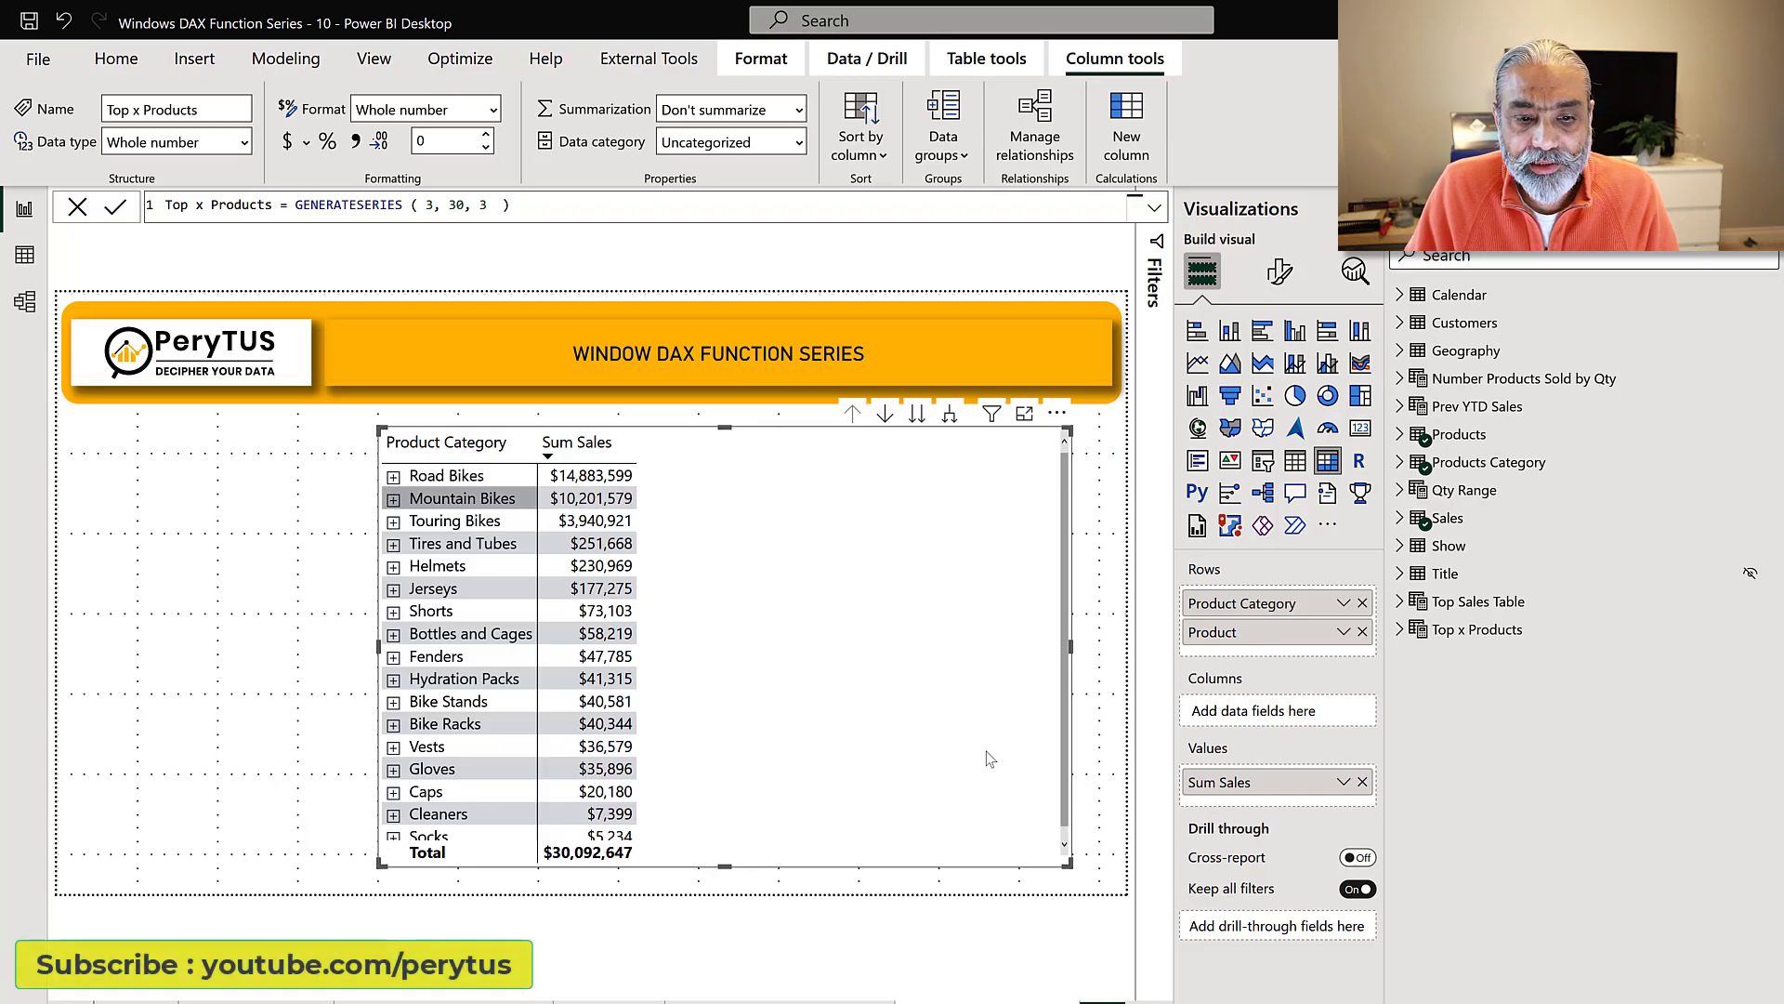
- Expand Road Bikes in the matrix to view its products, then collapse it again
{"action": "left_click", "coordinate": [393, 477]}
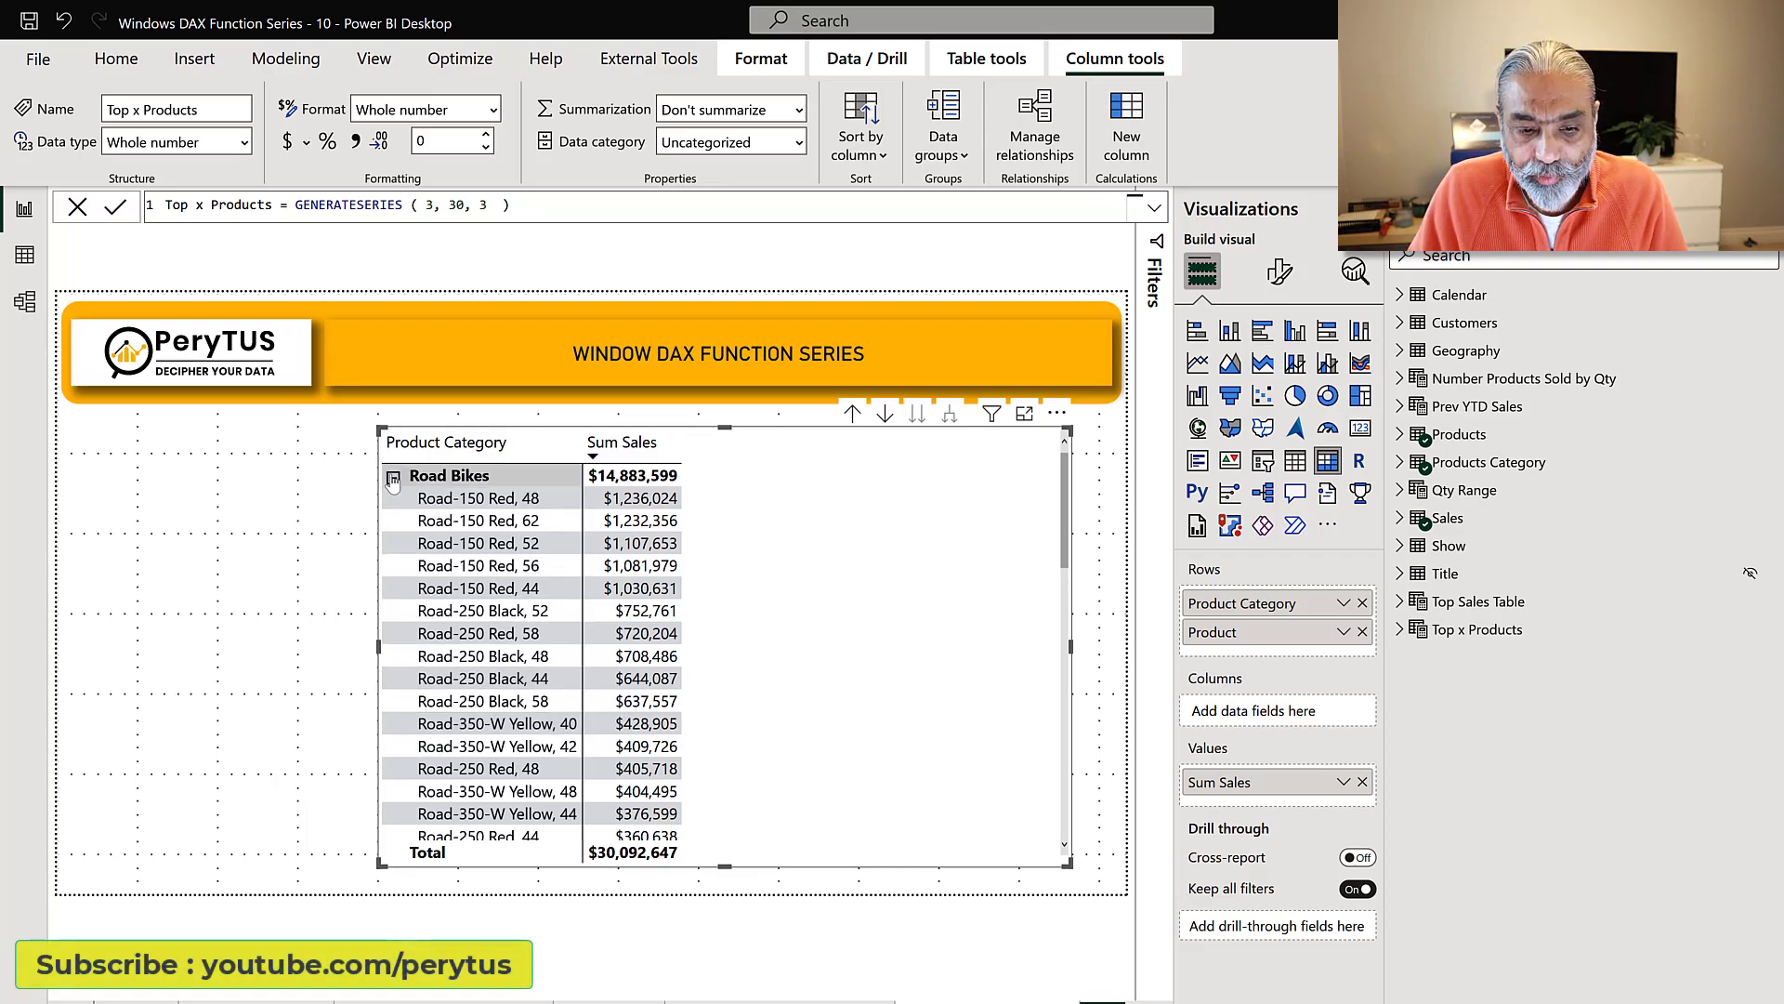
{"action": "left_click", "coordinate": [393, 477]}
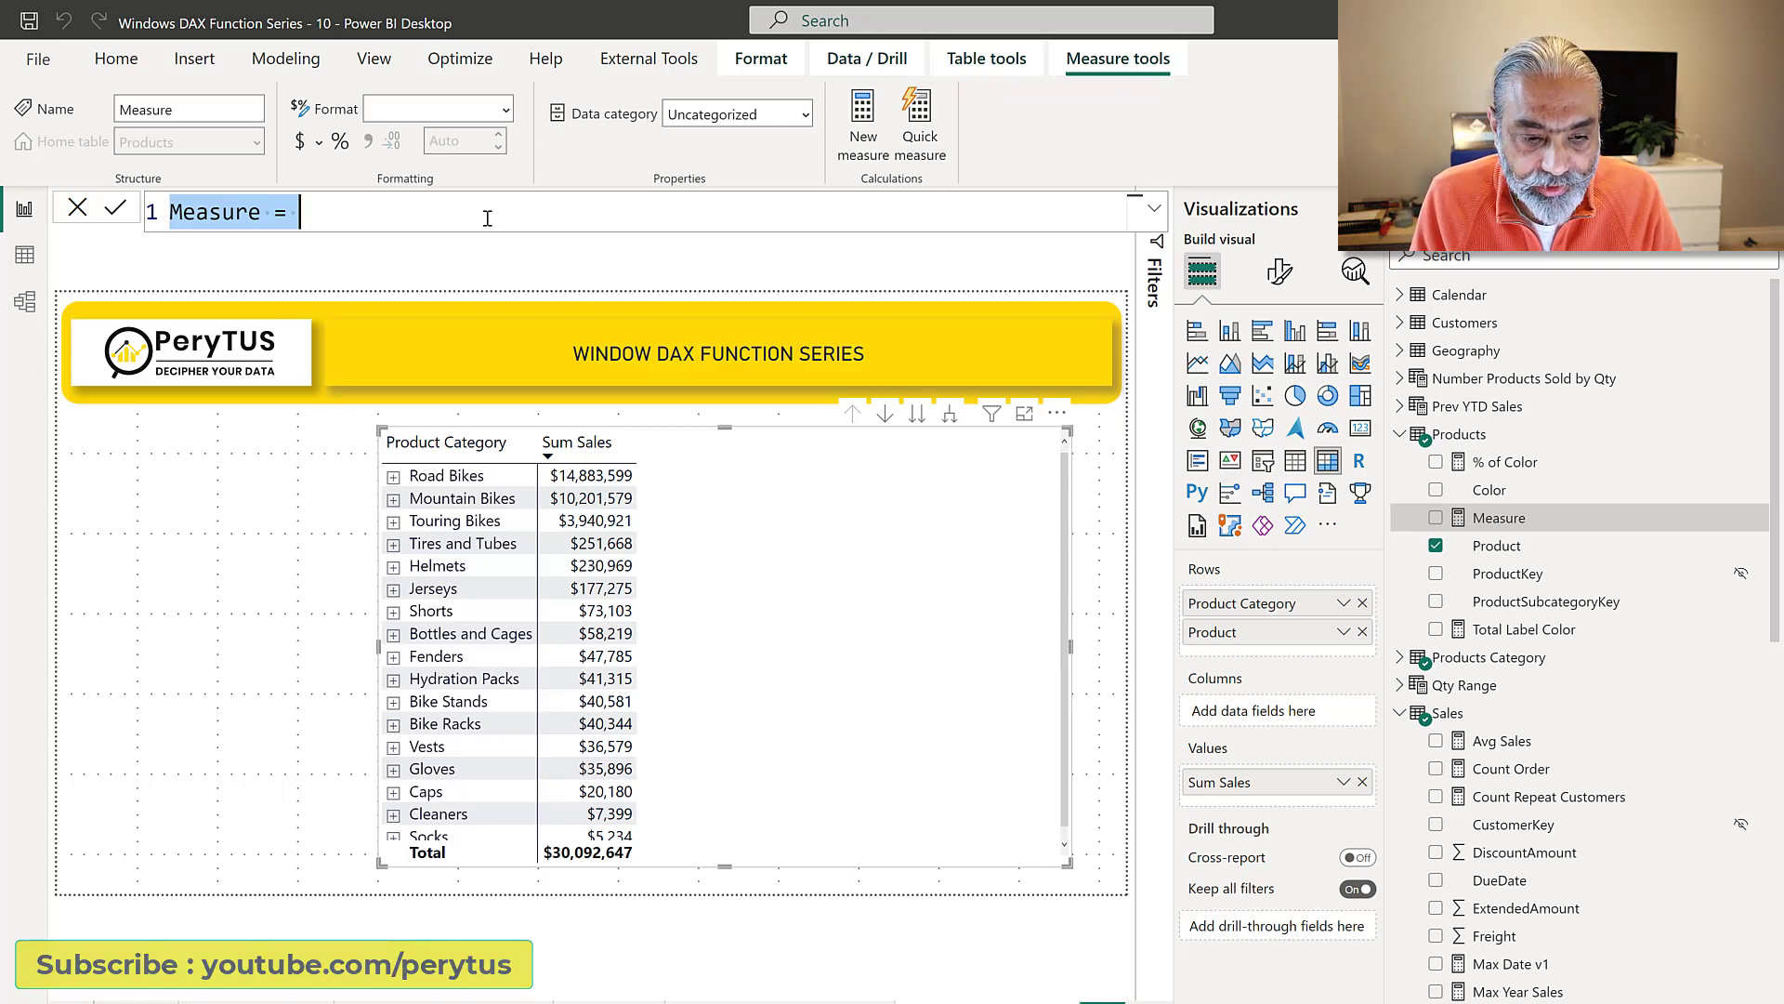
- Name the new measure 'Top x Sold Products'
{"action": "type", "text": "Top x P"}
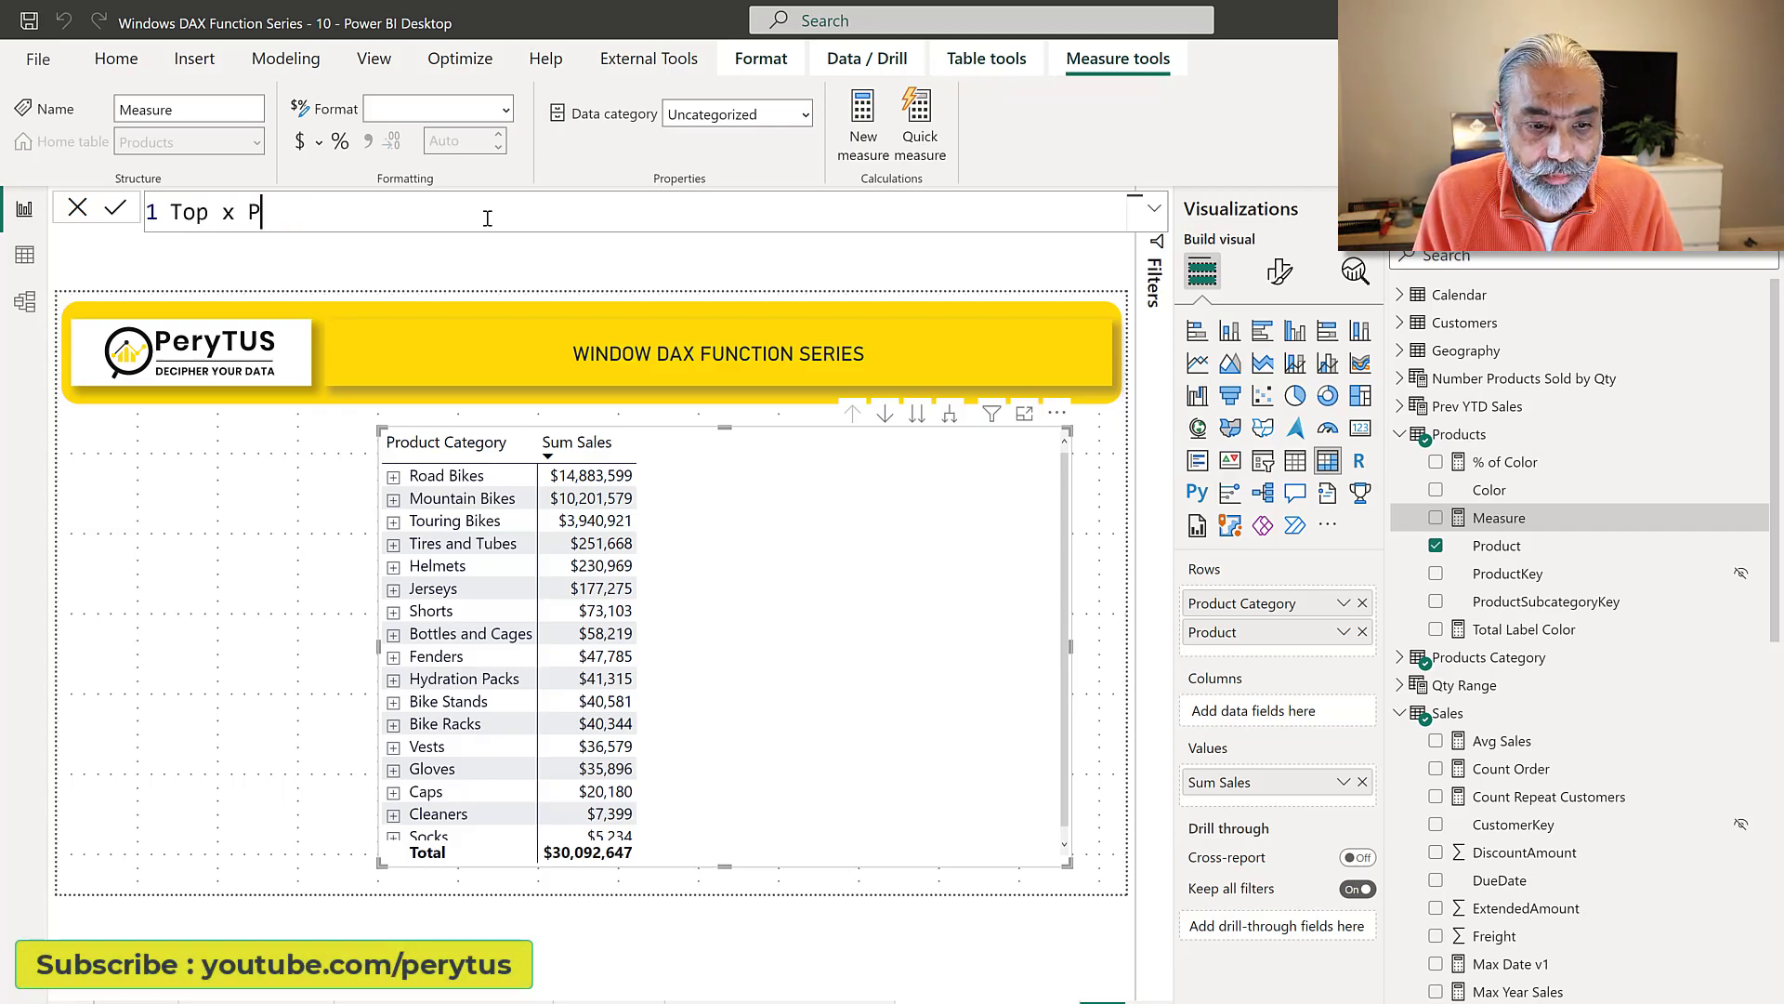
{"action": "type", "text": "roducts ="}
{"action": "key", "text": "ctrl+Left"}
{"action": "key", "text": "ctrl+Left"}
{"action": "type", "text": "Sold"}
{"action": "key", "text": "End"}
{"action": "key", "text": "shift+Return"}
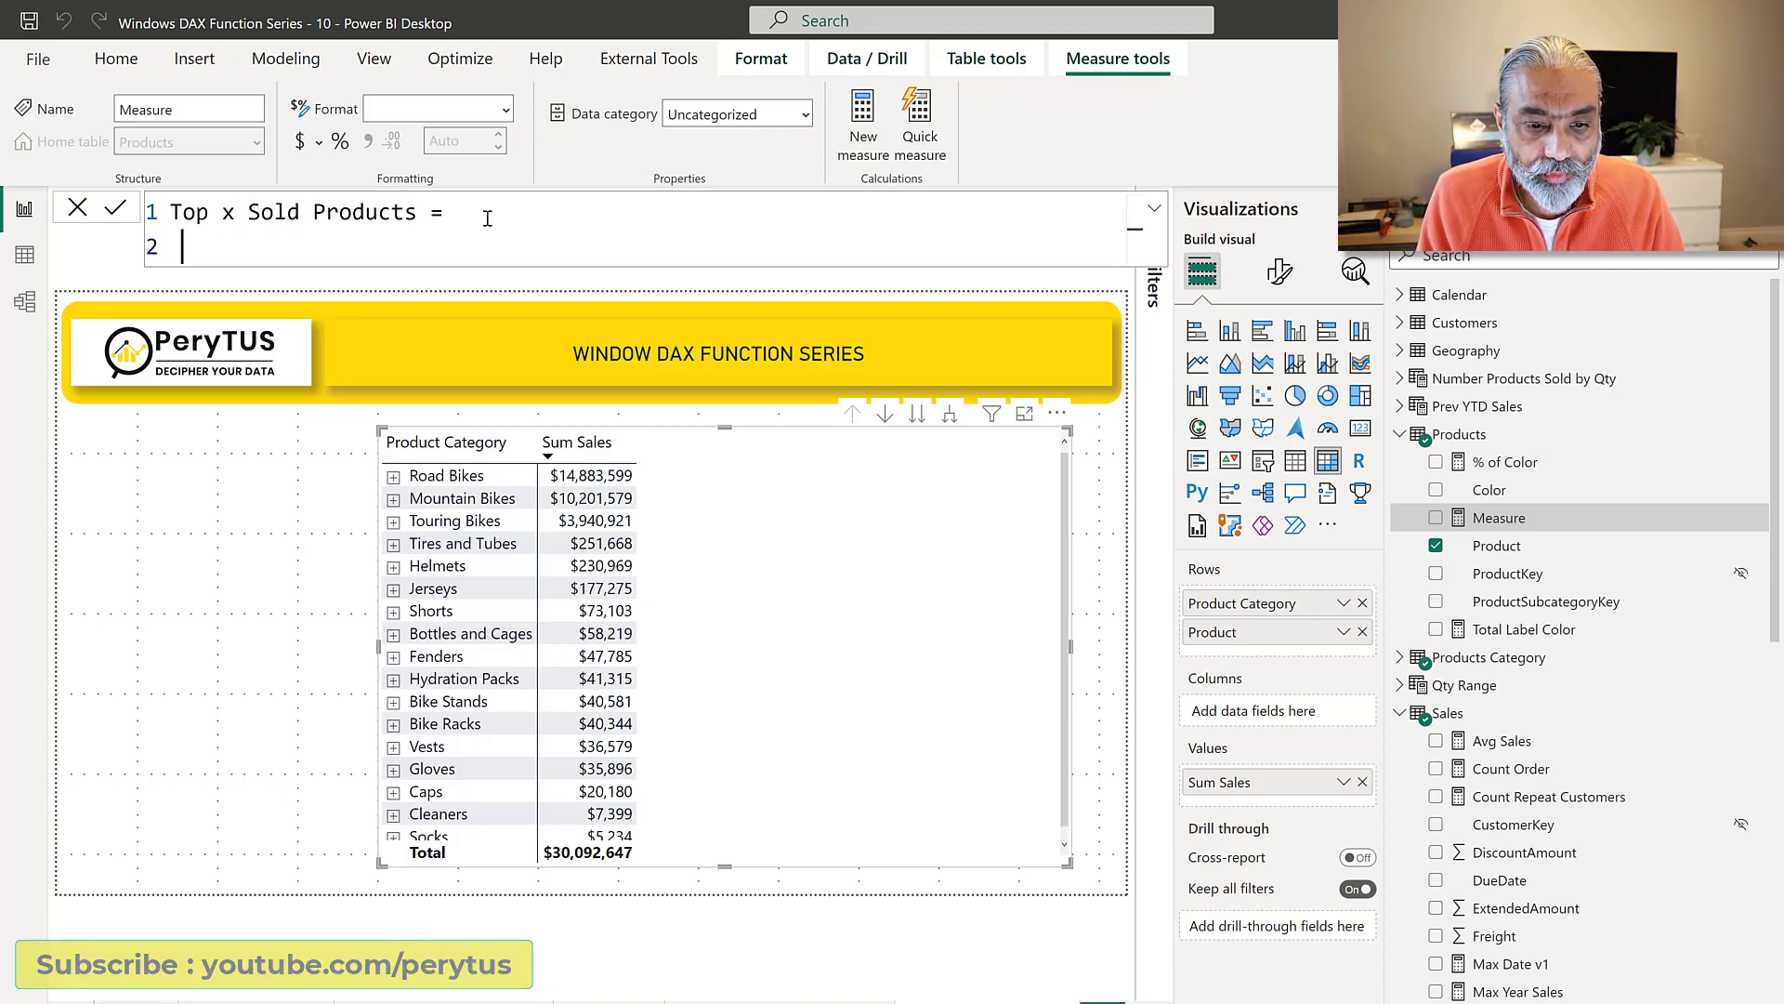
- Begin the formula as CALCULATE( [Sum Sales], followed by a WINDOW filter
{"action": "type", "text": "CALCULATE ("}
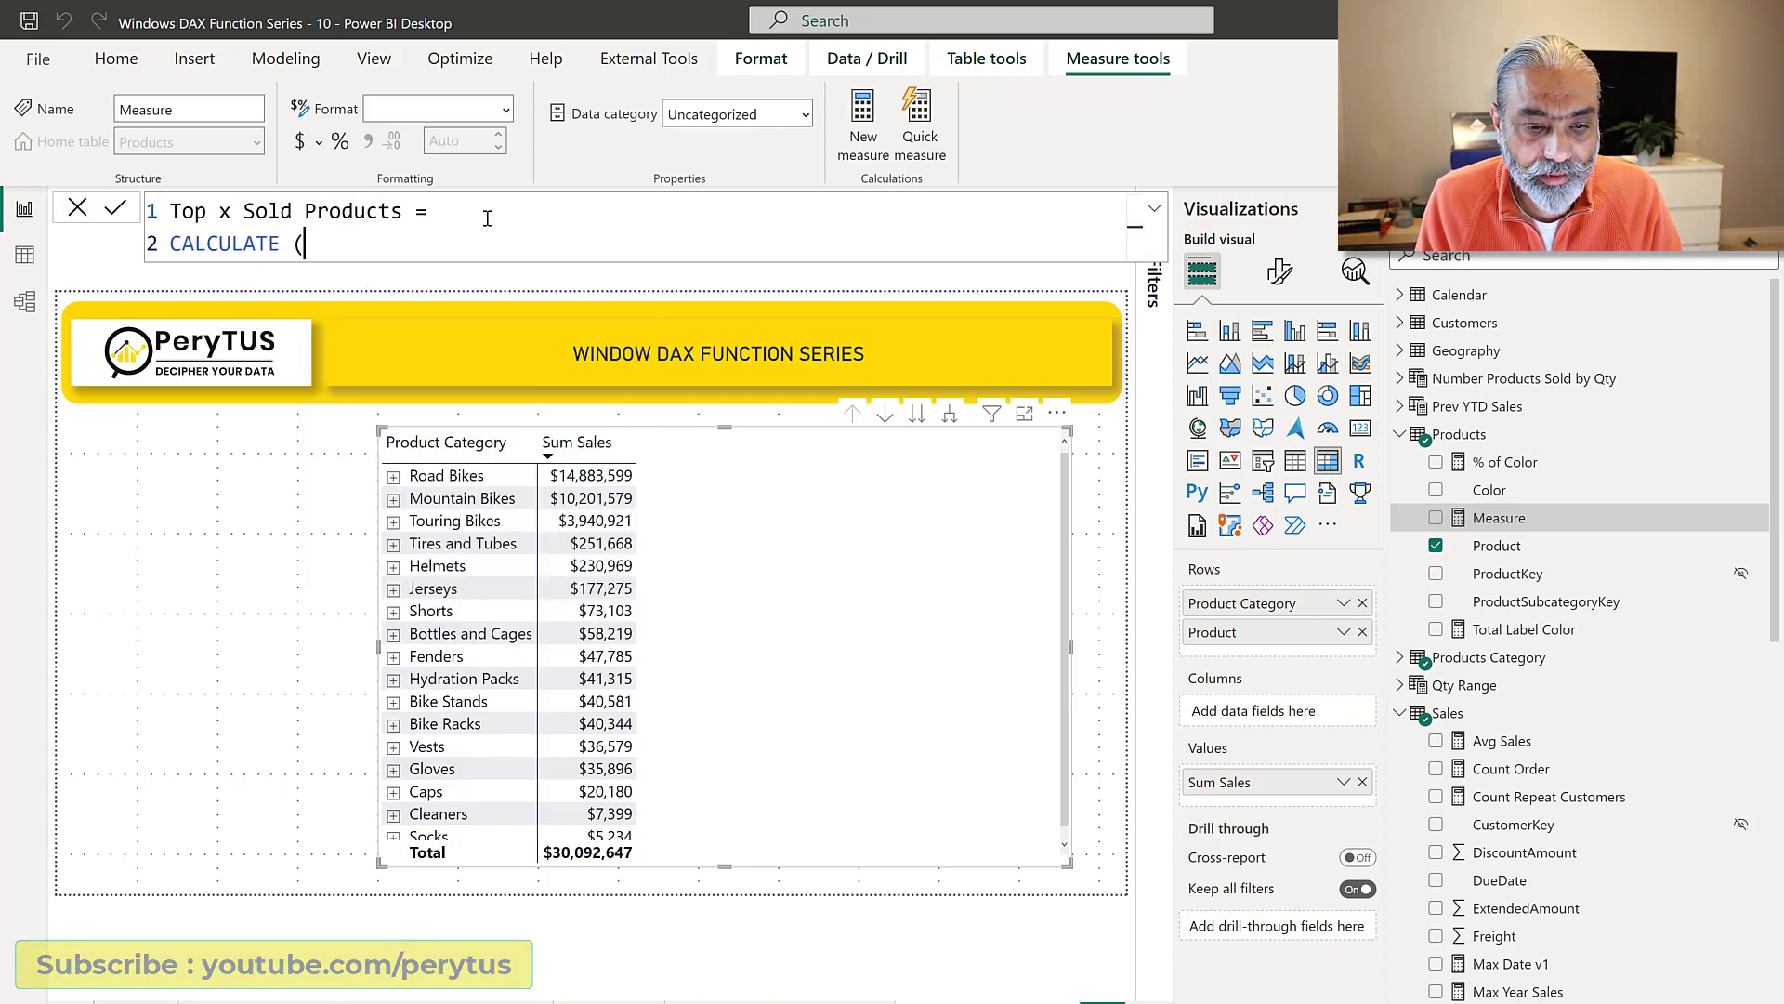
{"action": "key", "text": "shift+Return"}
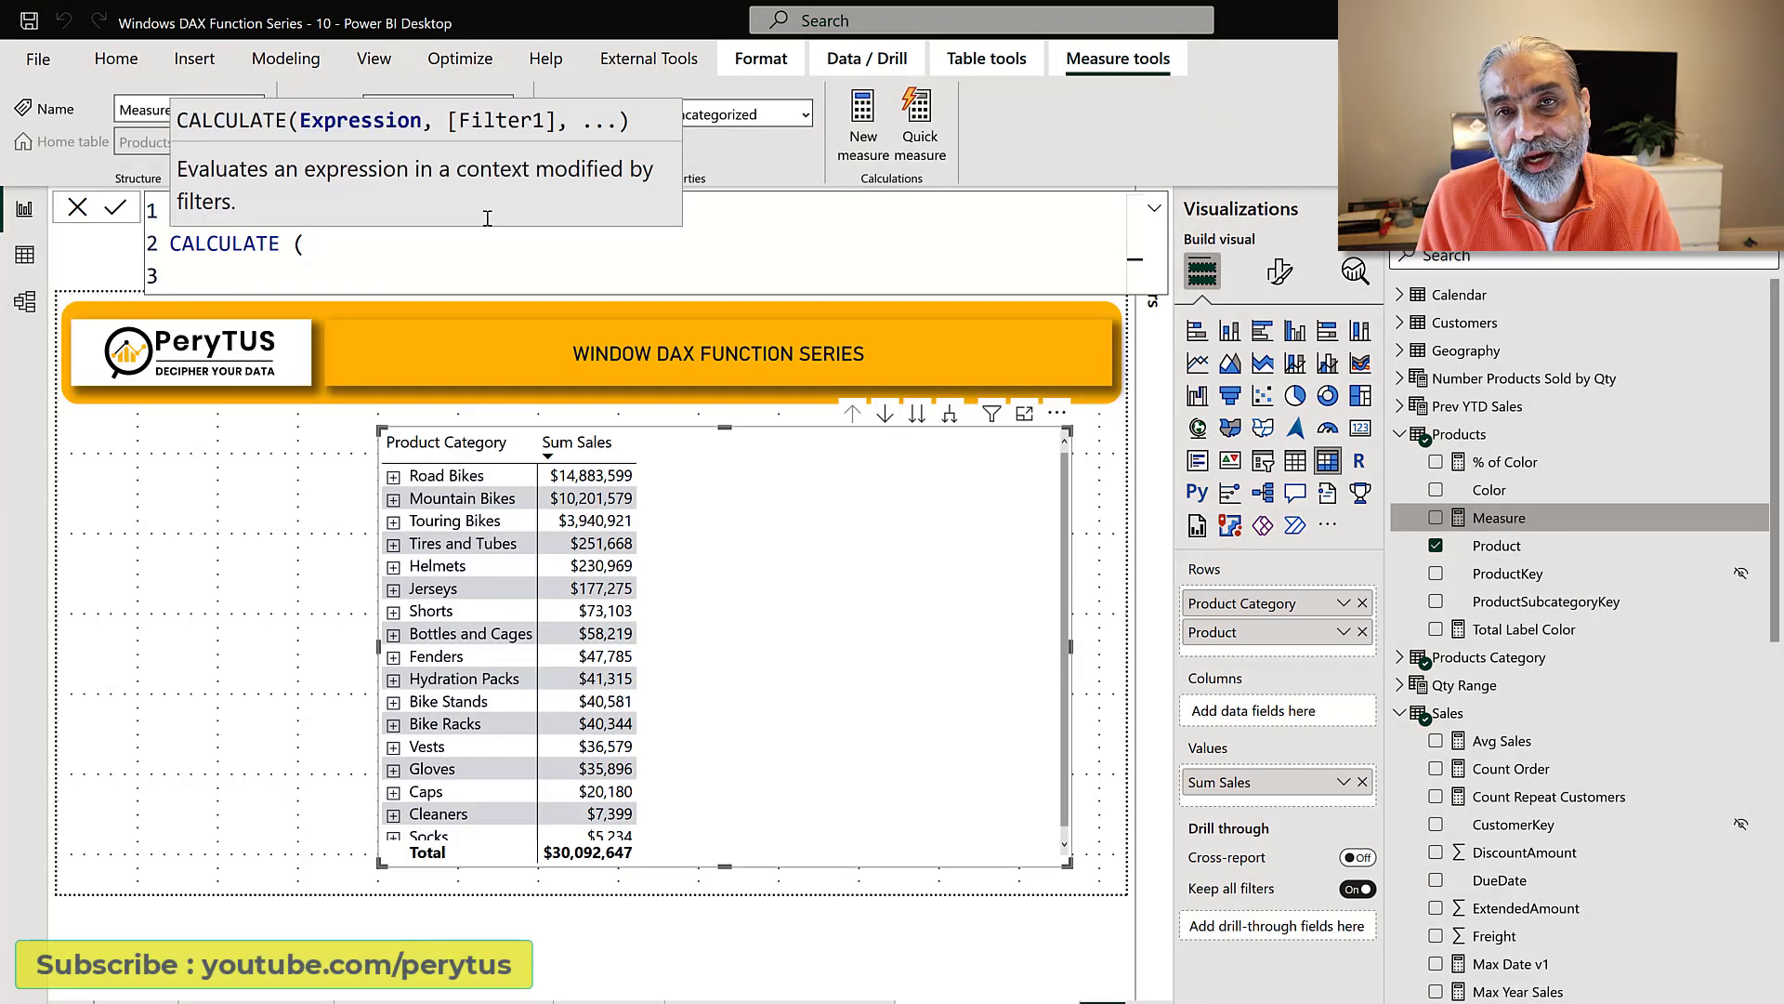
{"action": "type", "text": "[Sum Sales],"}
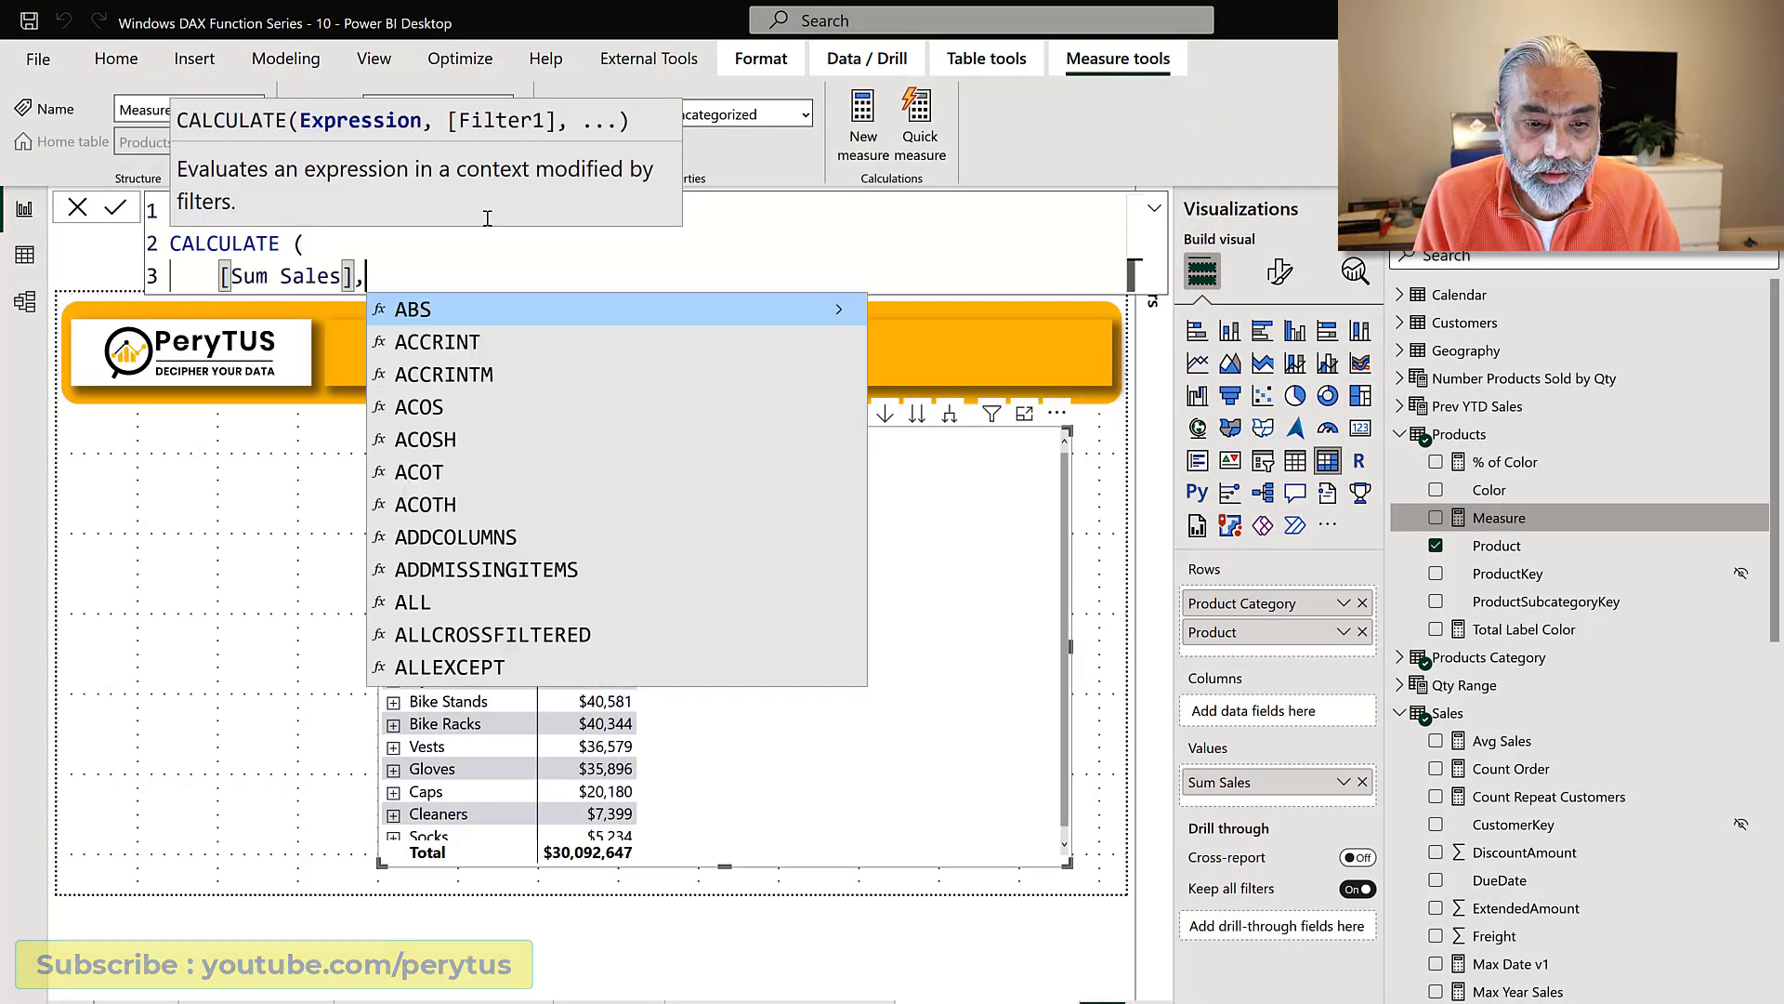
{"action": "key", "text": "shift+Return"}
{"action": "type", "text": "WINDOW ("}
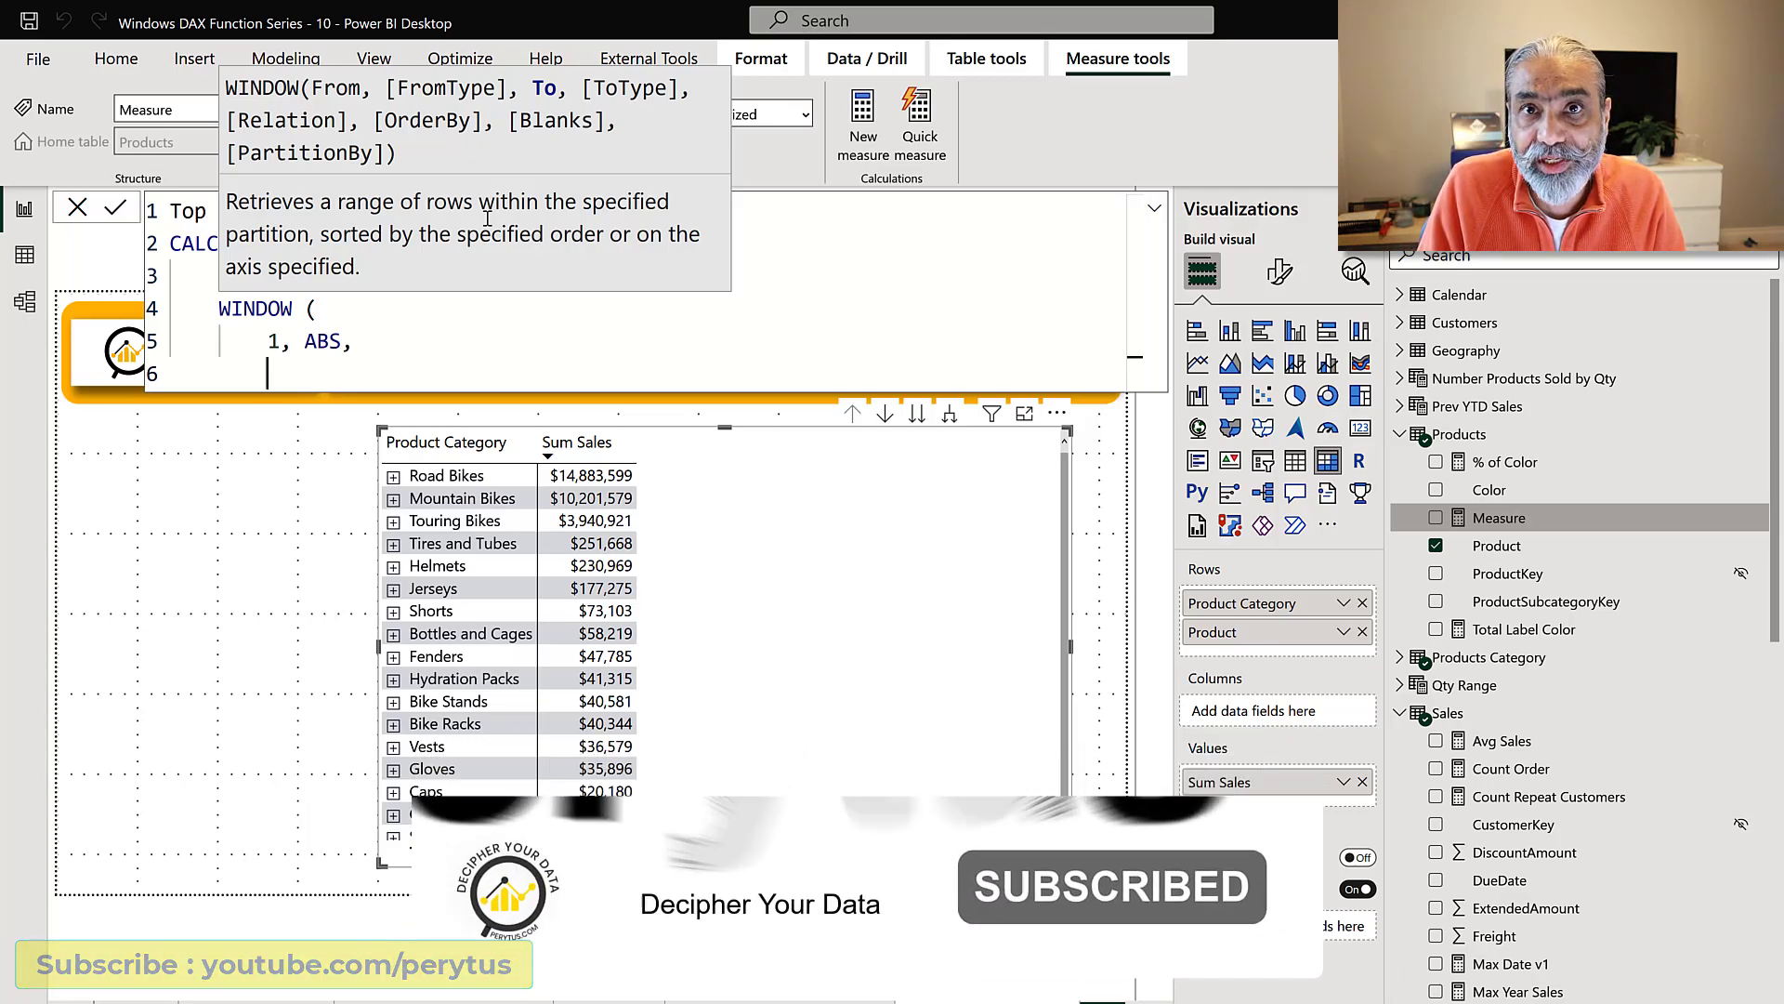
- Give WINDOW an end of 3, ABS and start a SUMMARIZE over ALLSELECTED( Sales )
{"action": "type", "text": "3, ABS,"}
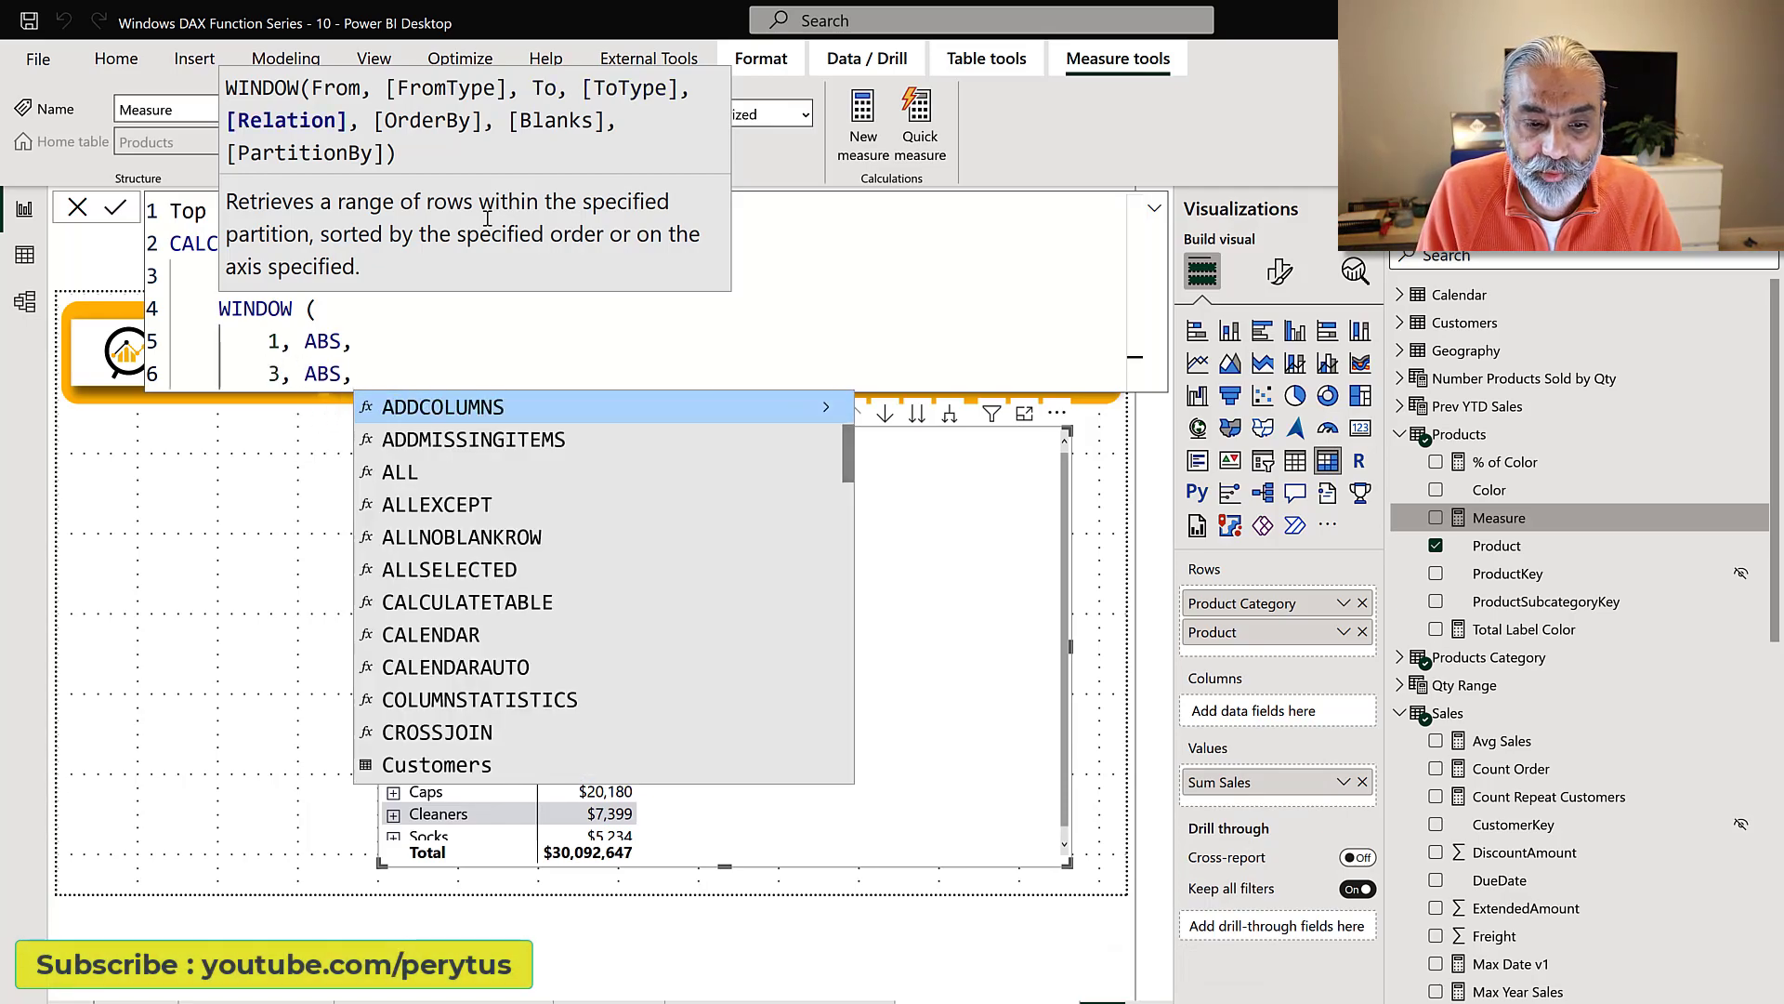
{"action": "key", "text": "shift+Return"}
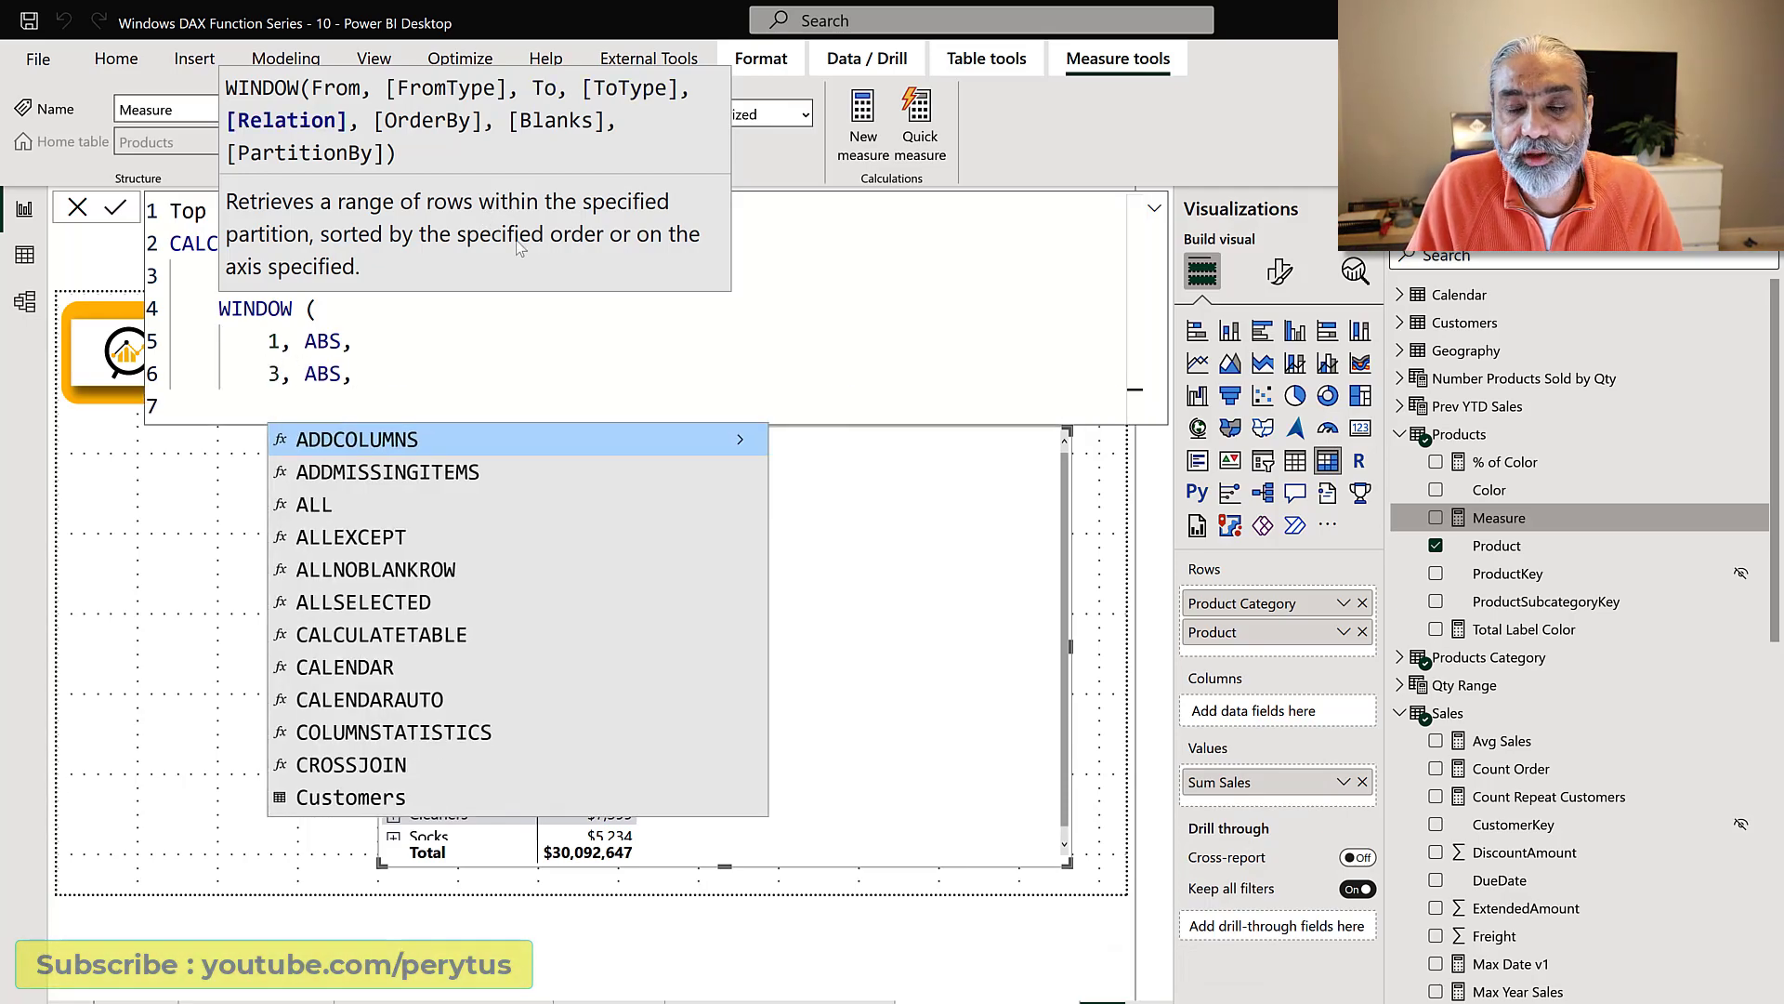
{"action": "scroll", "coordinate": [728, 397], "scroll_direction": "down", "scroll_amount": 1}
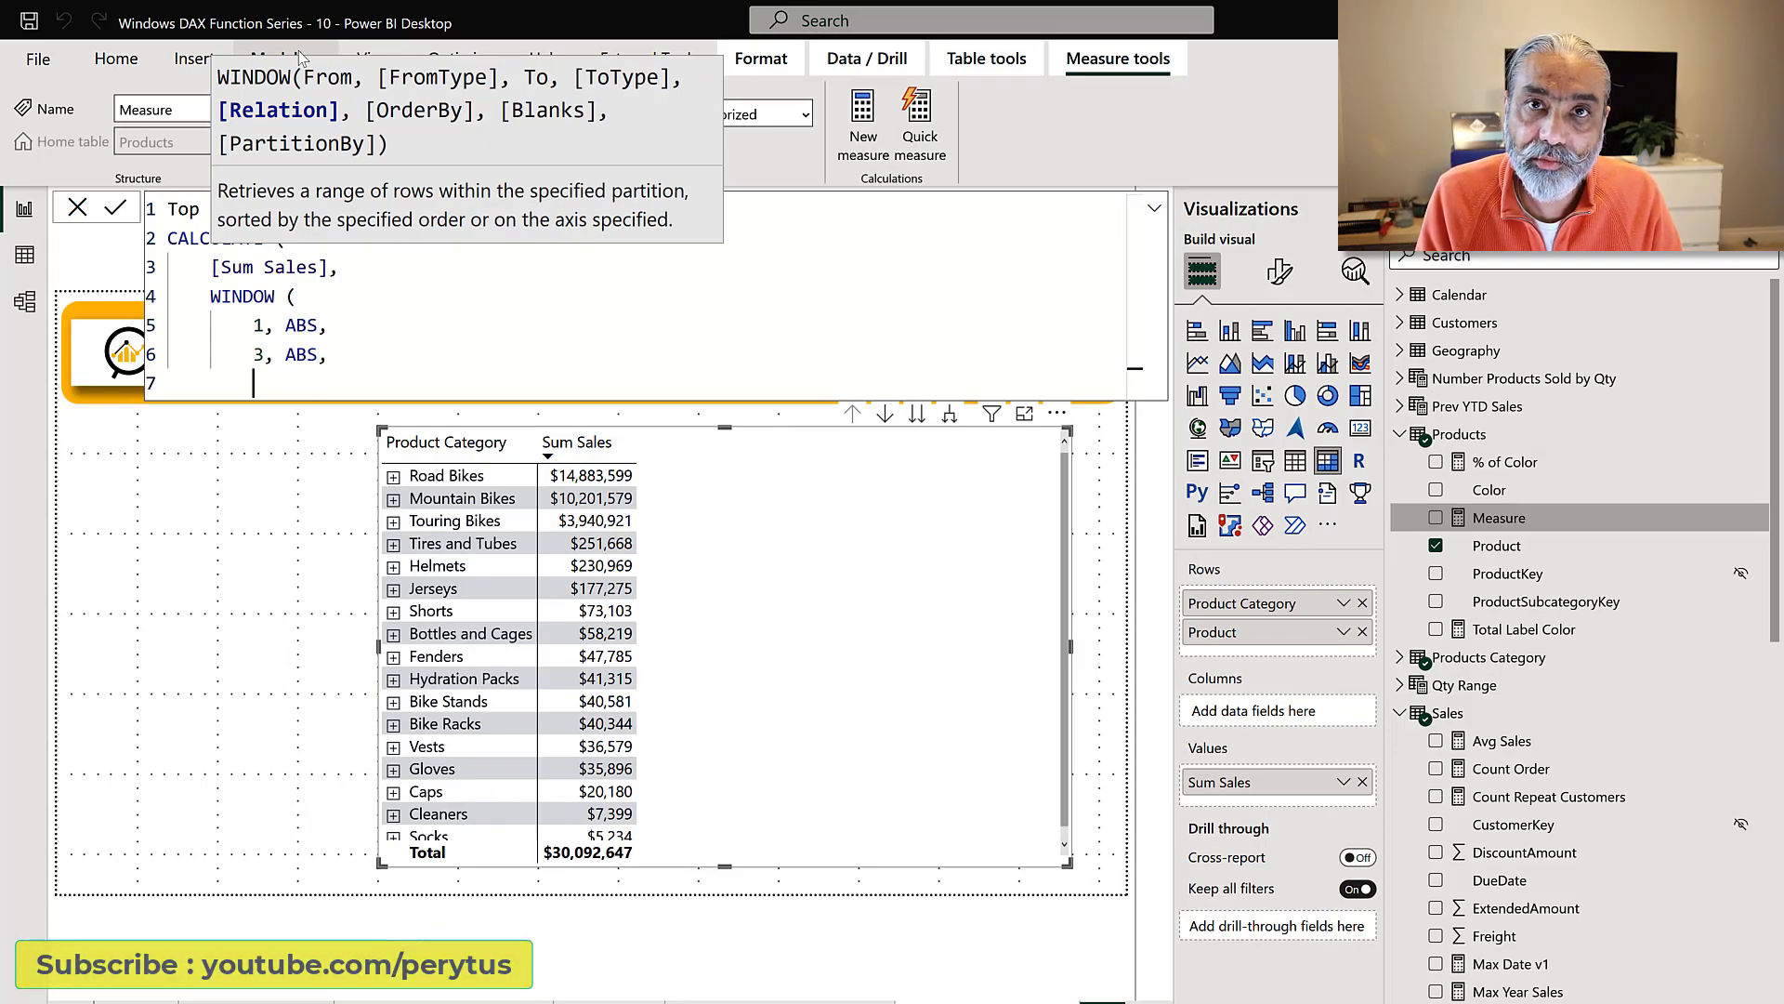
{"action": "type", "text": "SUMM"}
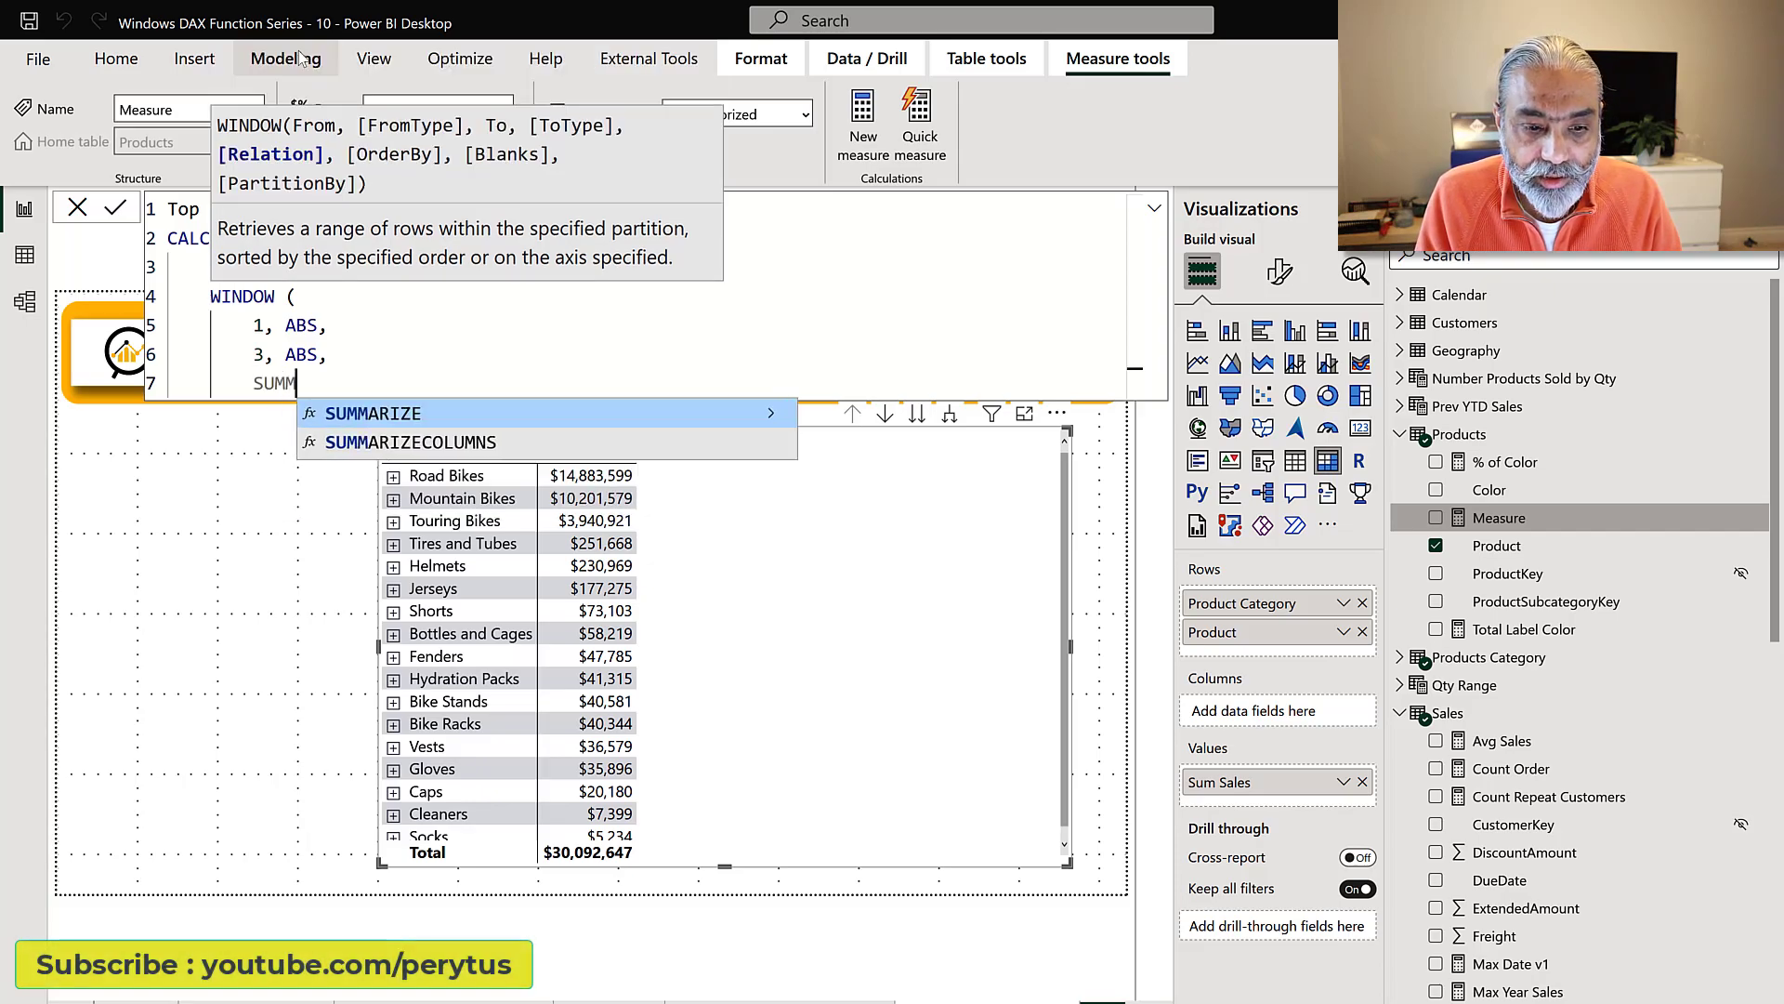
{"action": "type", "text": "ARIZE ("}
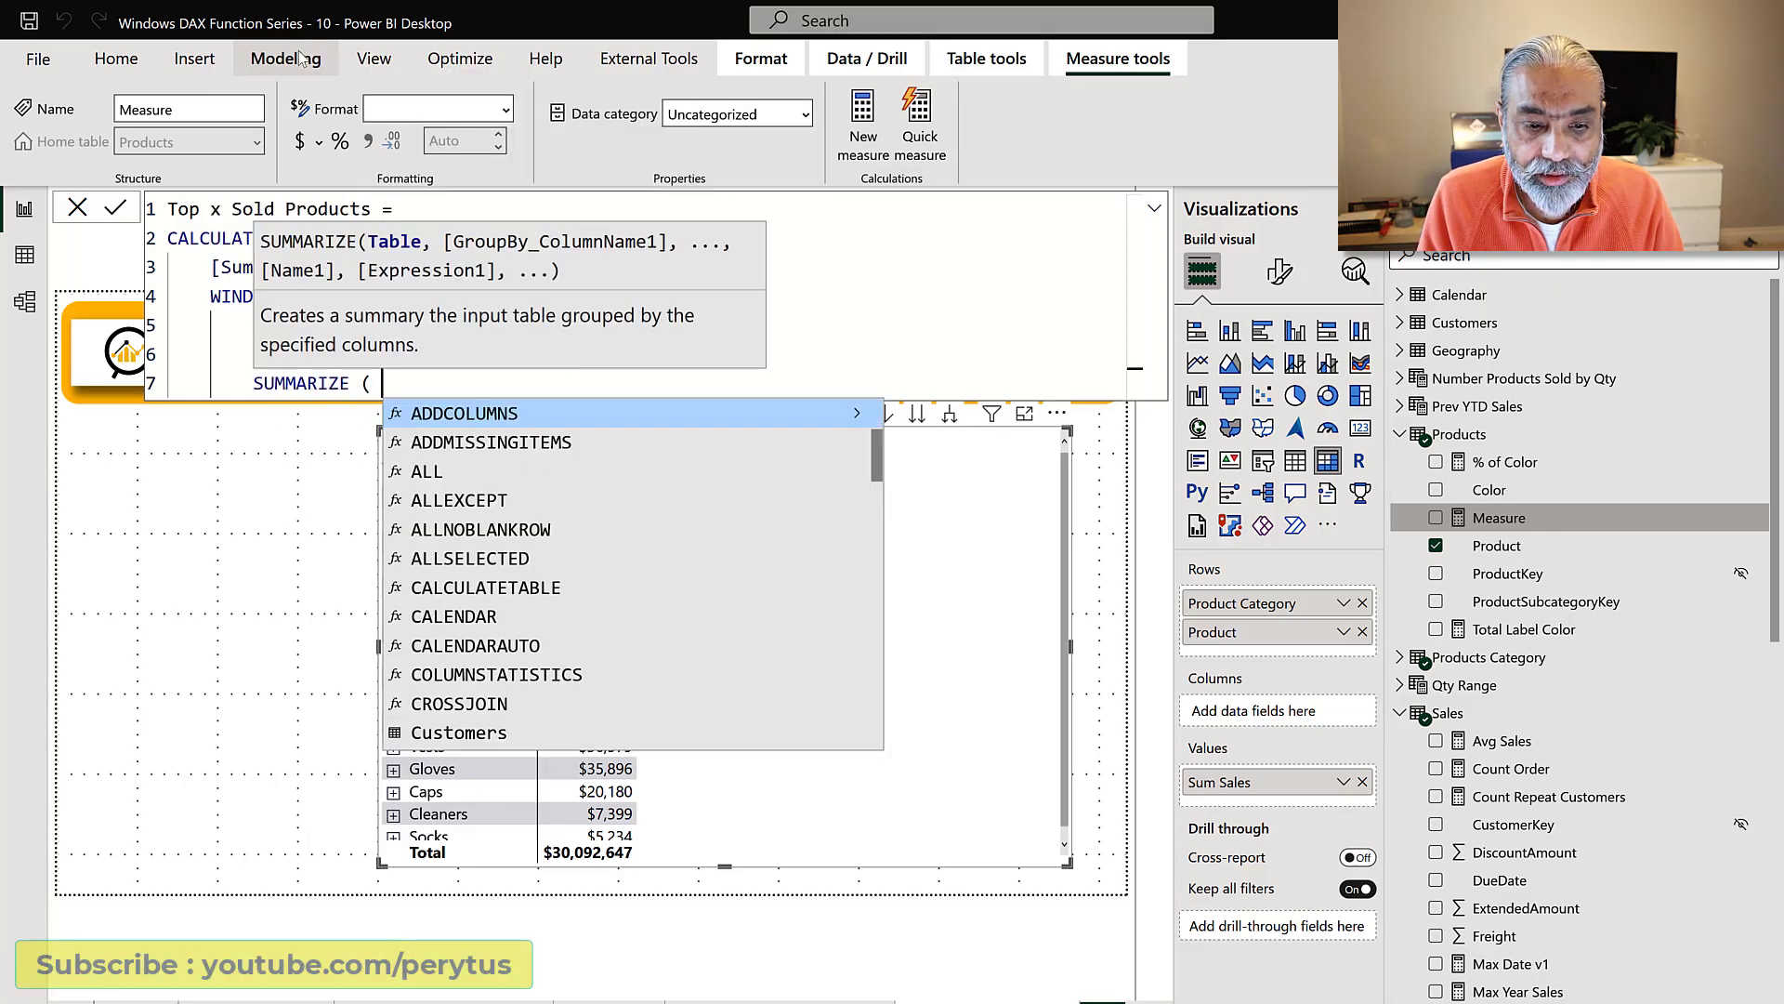
{"action": "key", "text": "shift+Return"}
{"action": "type", "text": "ALLSE"}
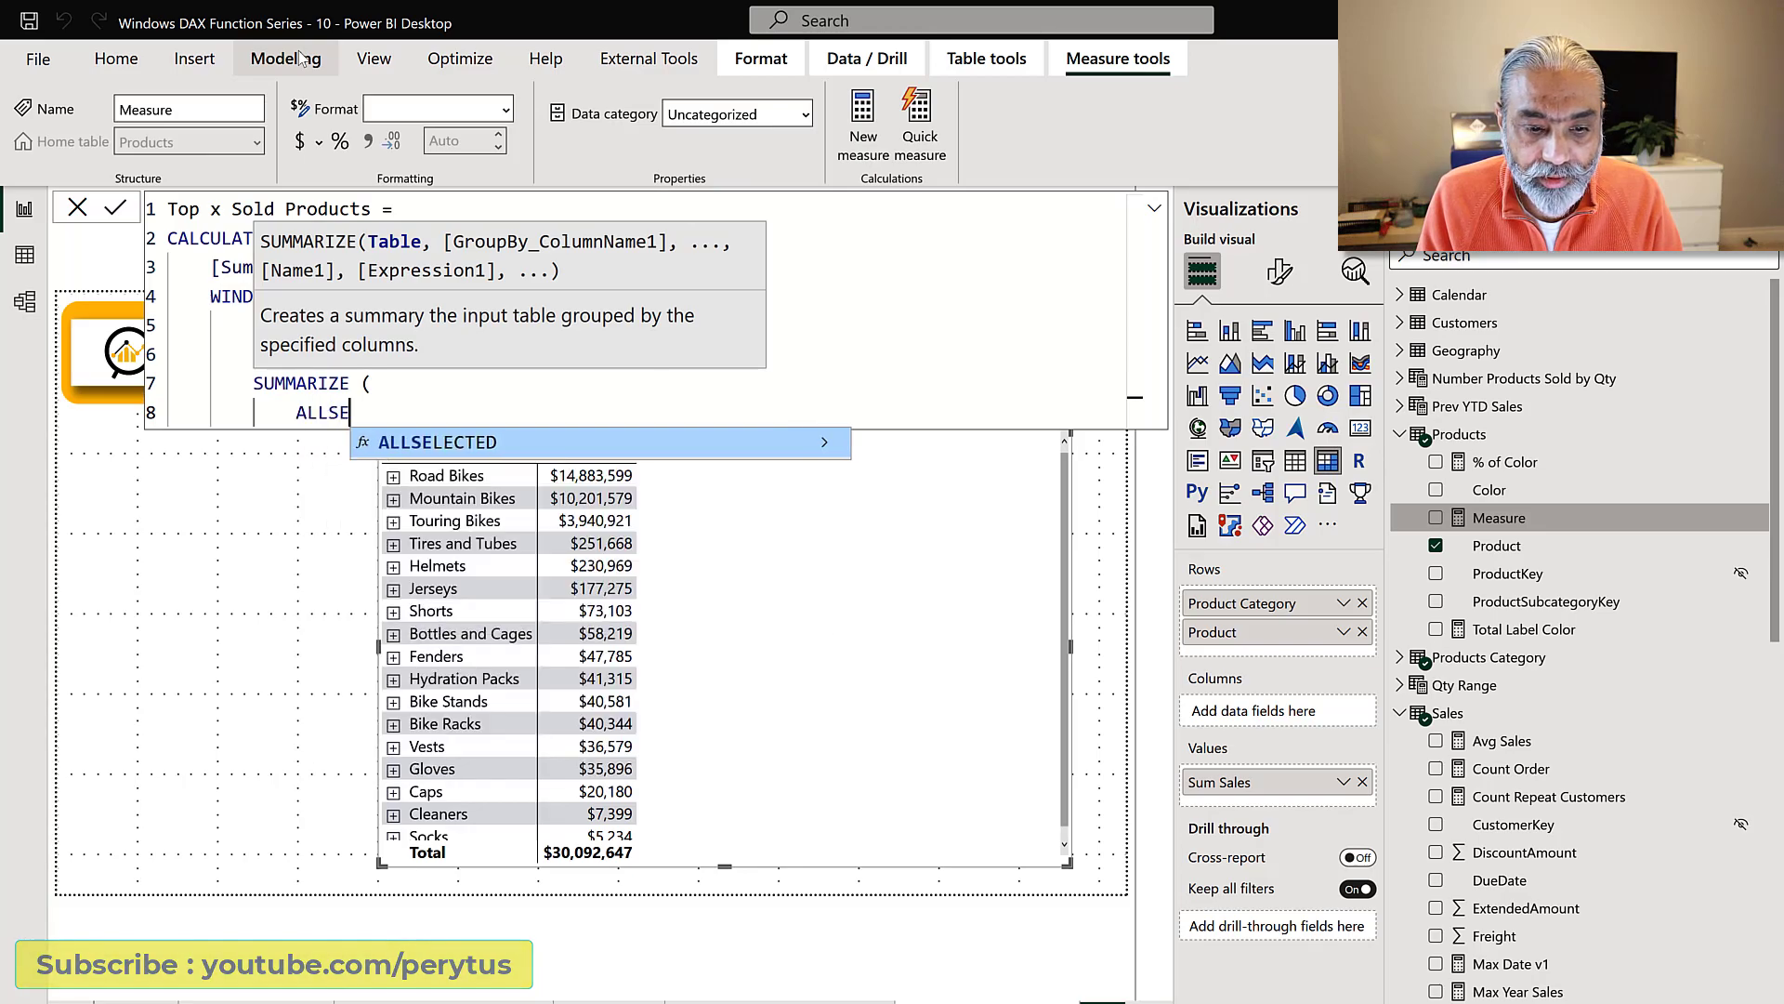
{"action": "type", "text": "LECTED ( Sales "}
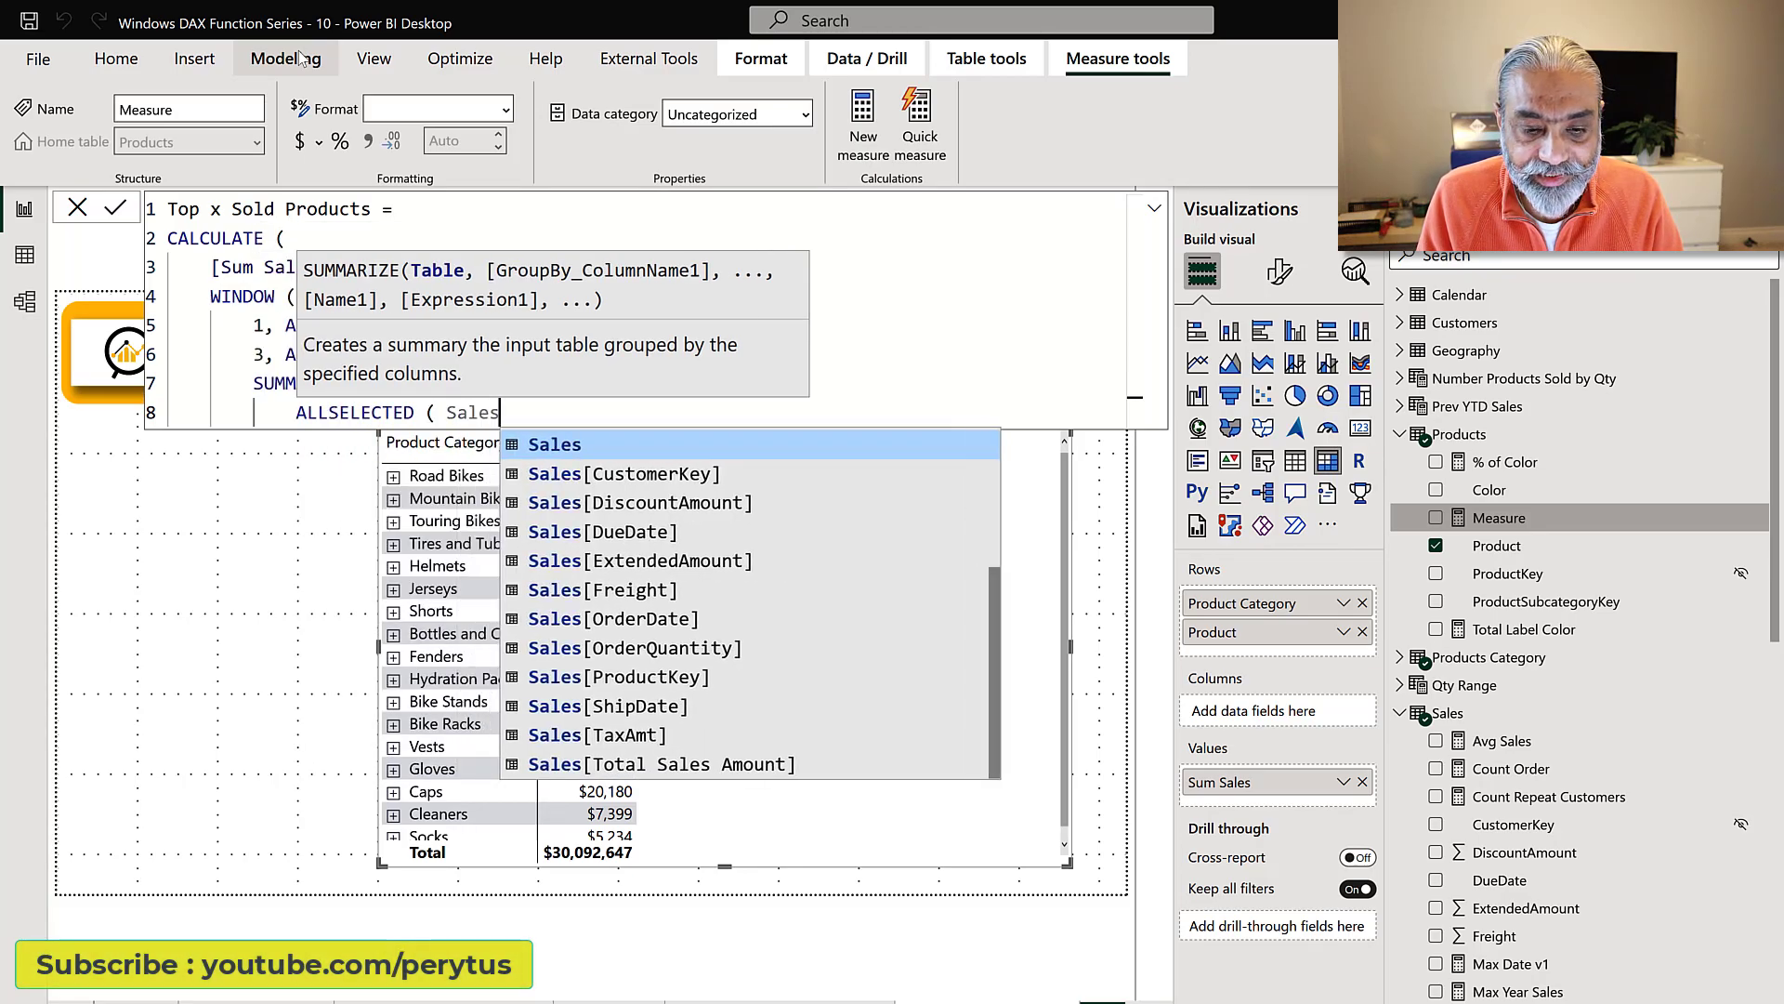
{"action": "type", "text": "),"}
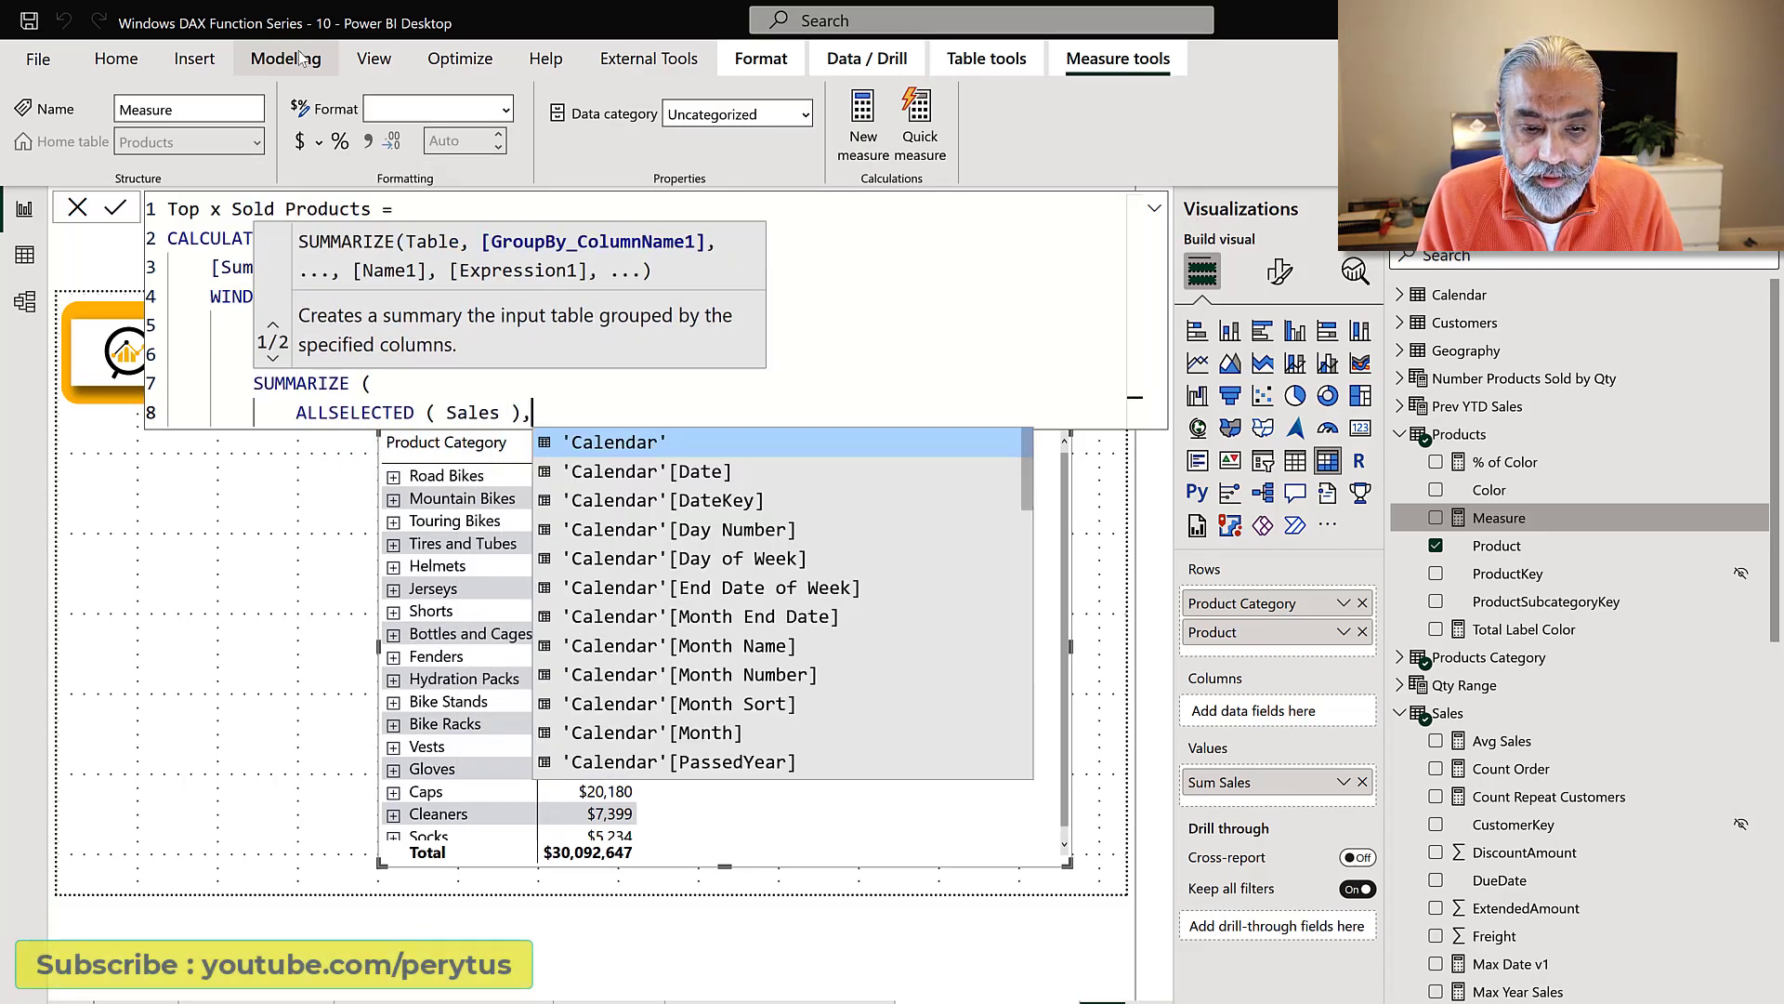
{"action": "key", "text": "shift+Return"}
- Group the SUMMARIZE by 'Products Category'[Product Category] and Products[Product], then close it
{"action": "type", "text": "Produ"}
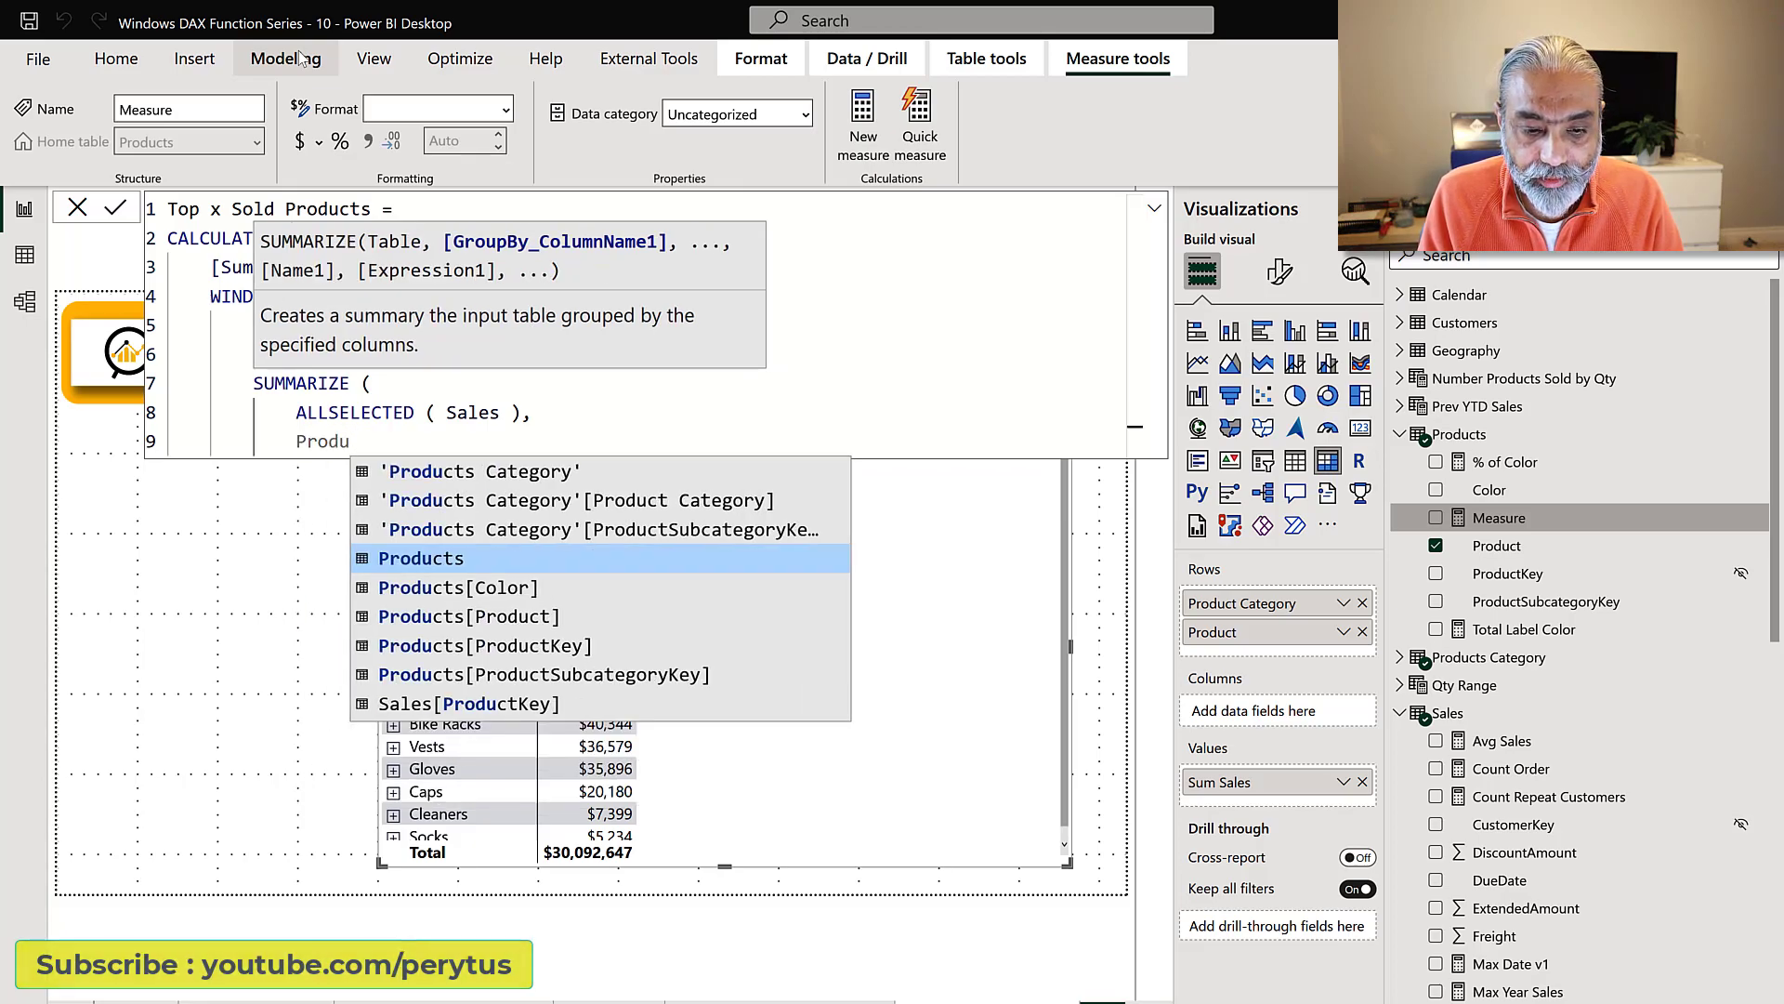
{"action": "key", "text": "Up"}
{"action": "key", "text": "Up"}
{"action": "key", "text": "Up"}
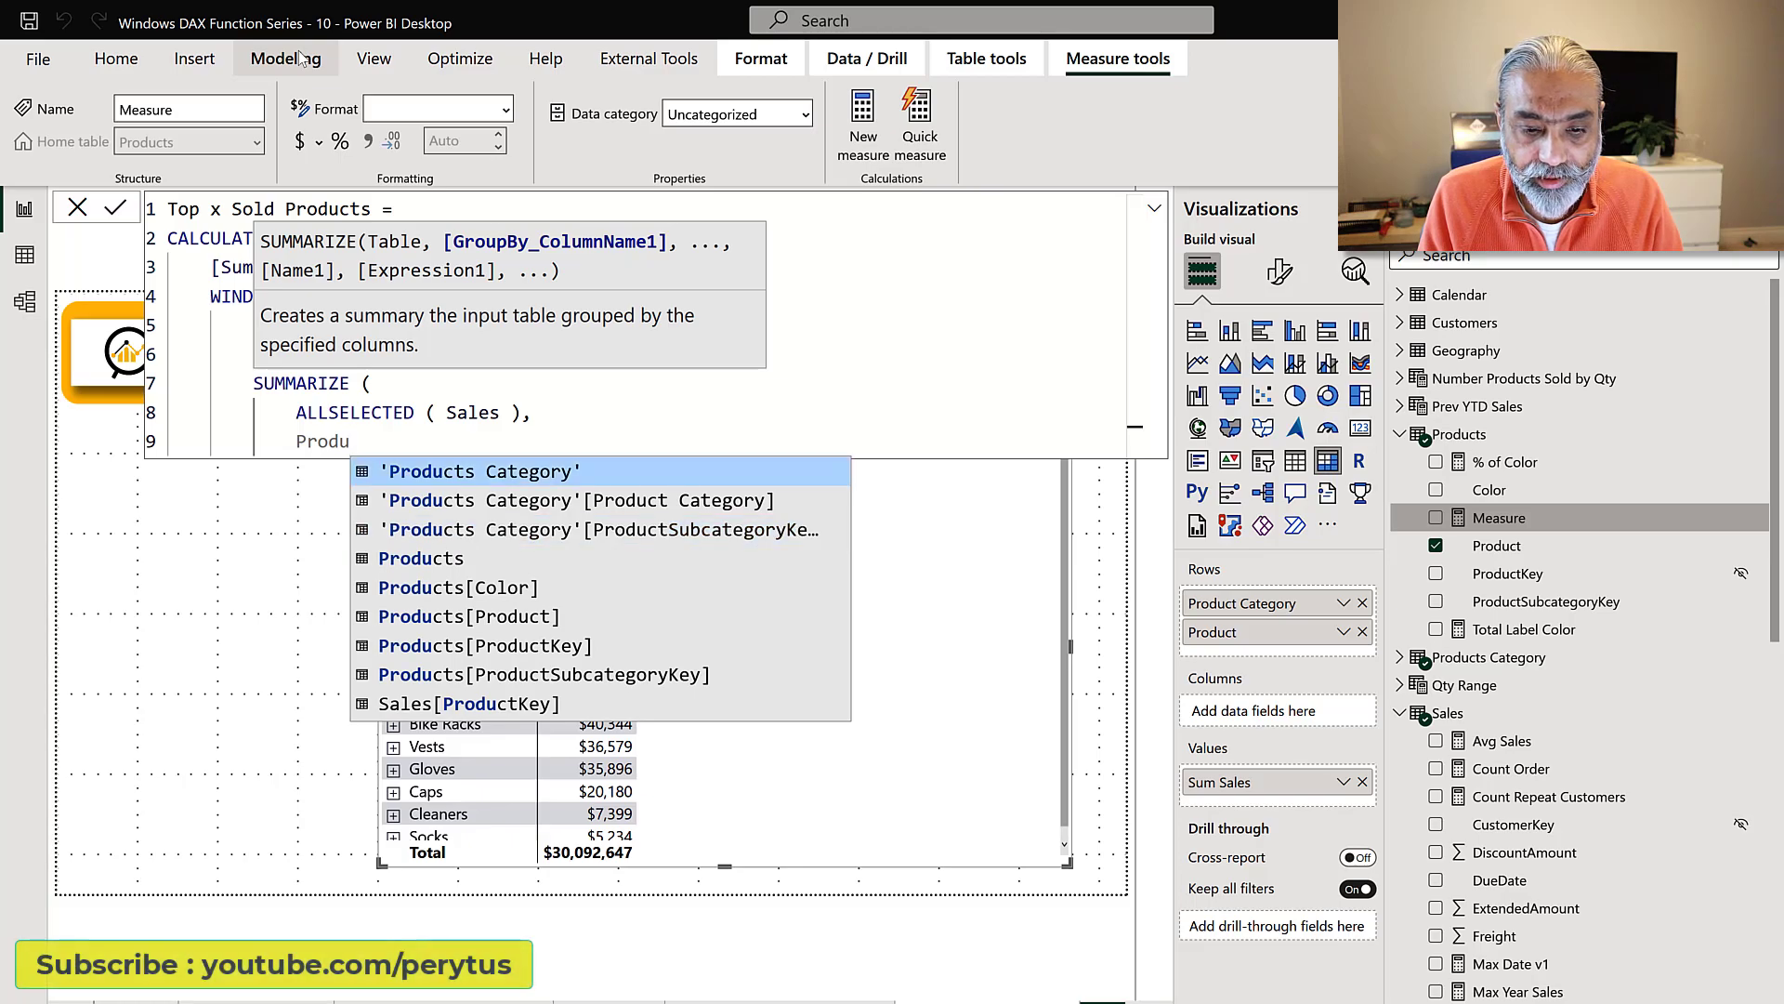
{"action": "key", "text": "Down"}
{"action": "key", "text": "Tab"}
{"action": "type", "text": ","}
{"action": "key", "text": "shift+Return"}
{"action": "type", "text": "Produ"}
{"action": "key", "text": "Down"}
{"action": "key", "text": "Down"}
{"action": "key", "text": "Tab"}
{"action": "key", "text": "shift+Return"}
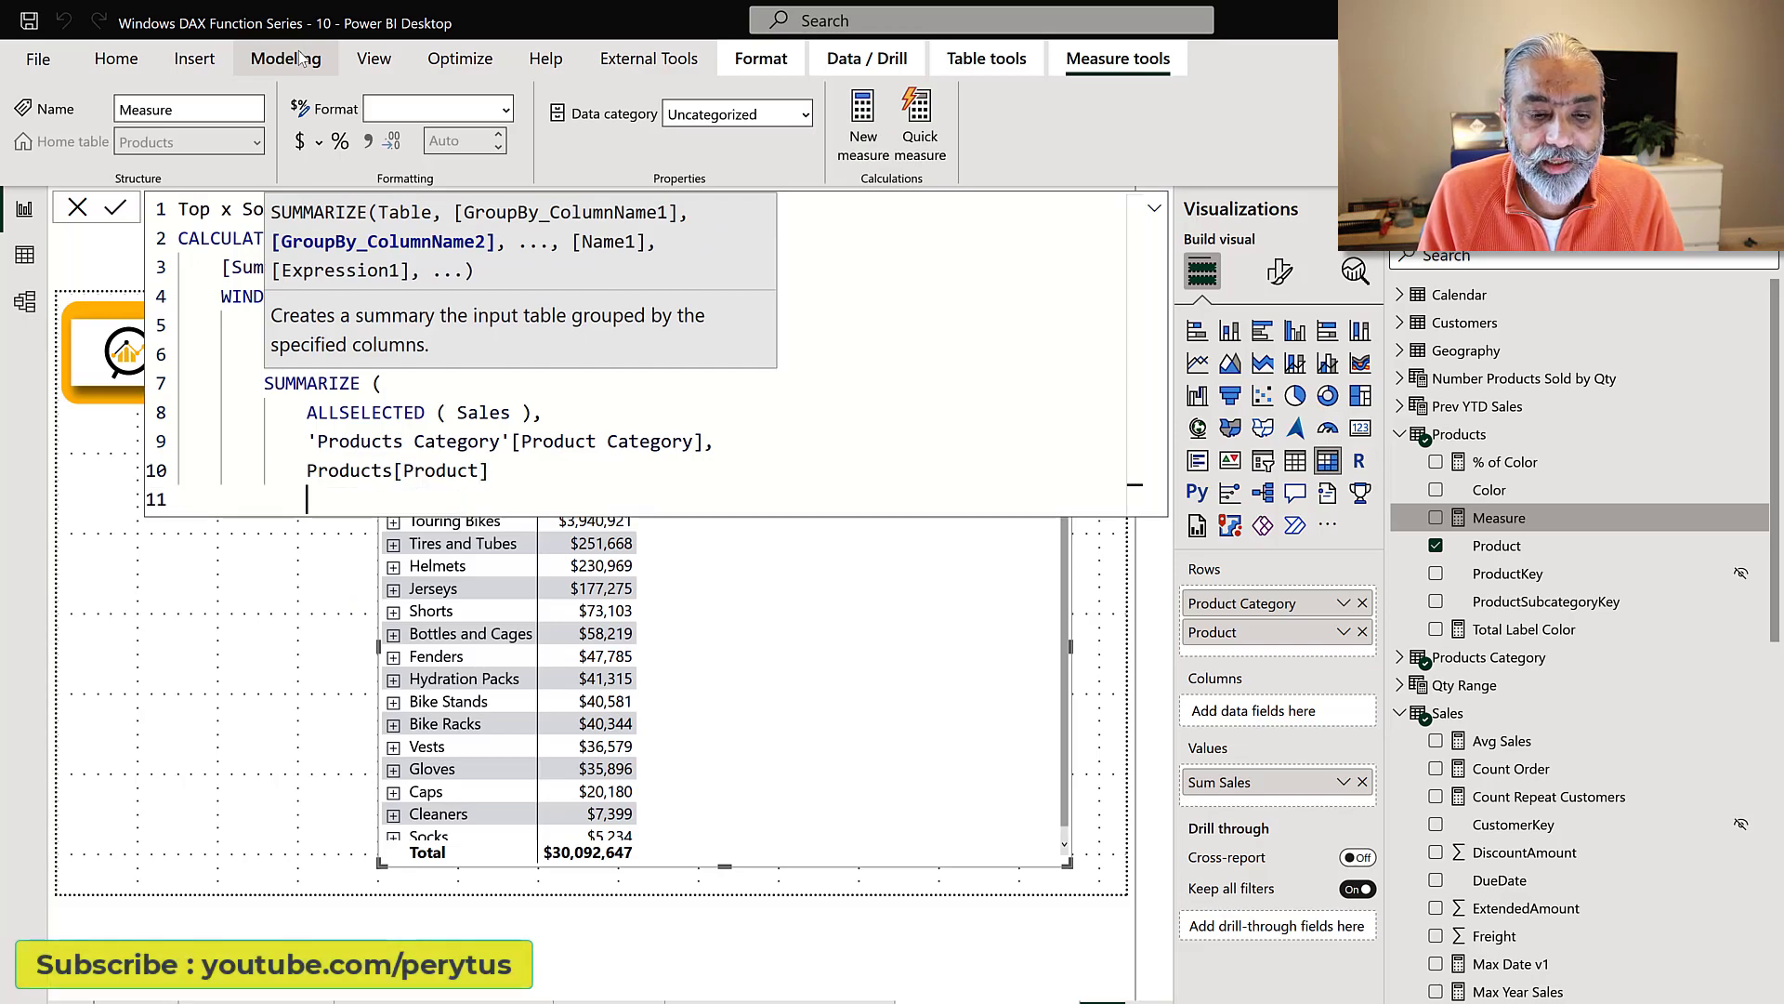
{"action": "type", "text": ")"}
- Wrap the SUMMARIZE table in ADDCOLUMNS and indent it underneath
{"action": "key", "text": "Up"}
{"action": "key", "text": "Up"}
{"action": "key", "text": "Up"}
{"action": "key", "text": "Up"}
{"action": "key", "text": "Up"}
{"action": "key", "text": "Up"}
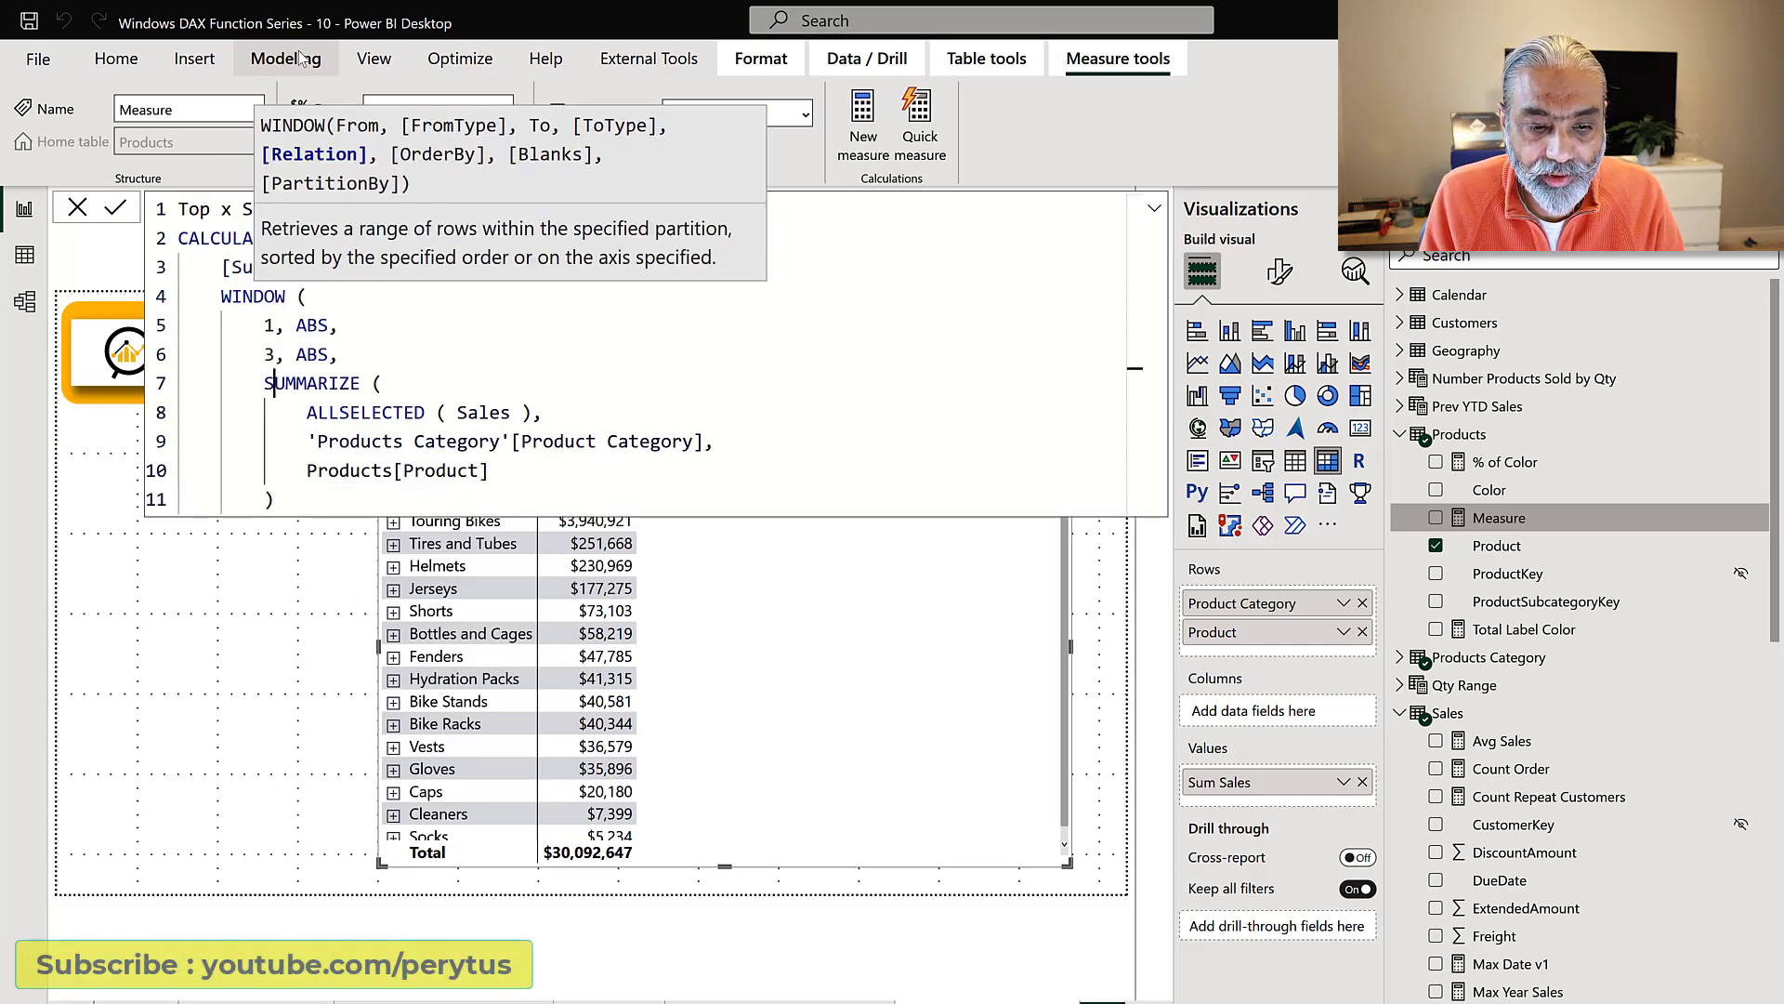
{"action": "key", "text": "Down"}
{"action": "key", "text": "End"}
{"action": "key", "text": "shift+Return"}
{"action": "type", "text": "ADD"}
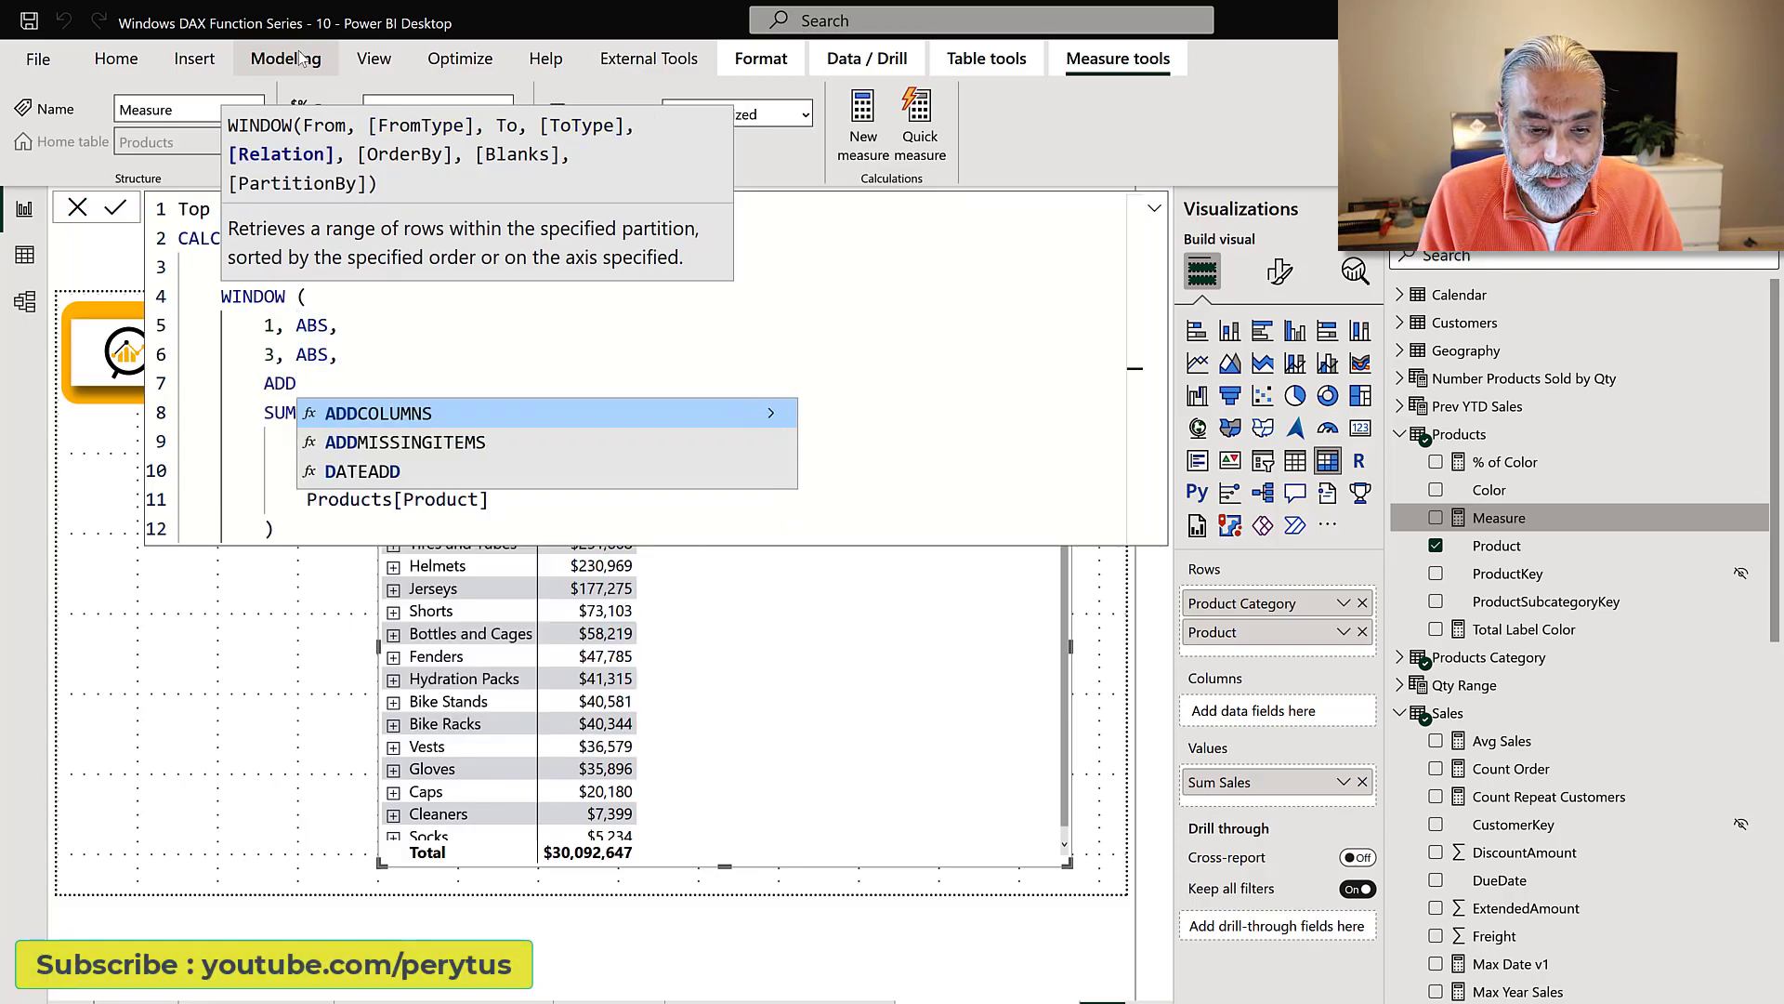
{"action": "key", "text": "Tab"}
{"action": "type", "text": "("}
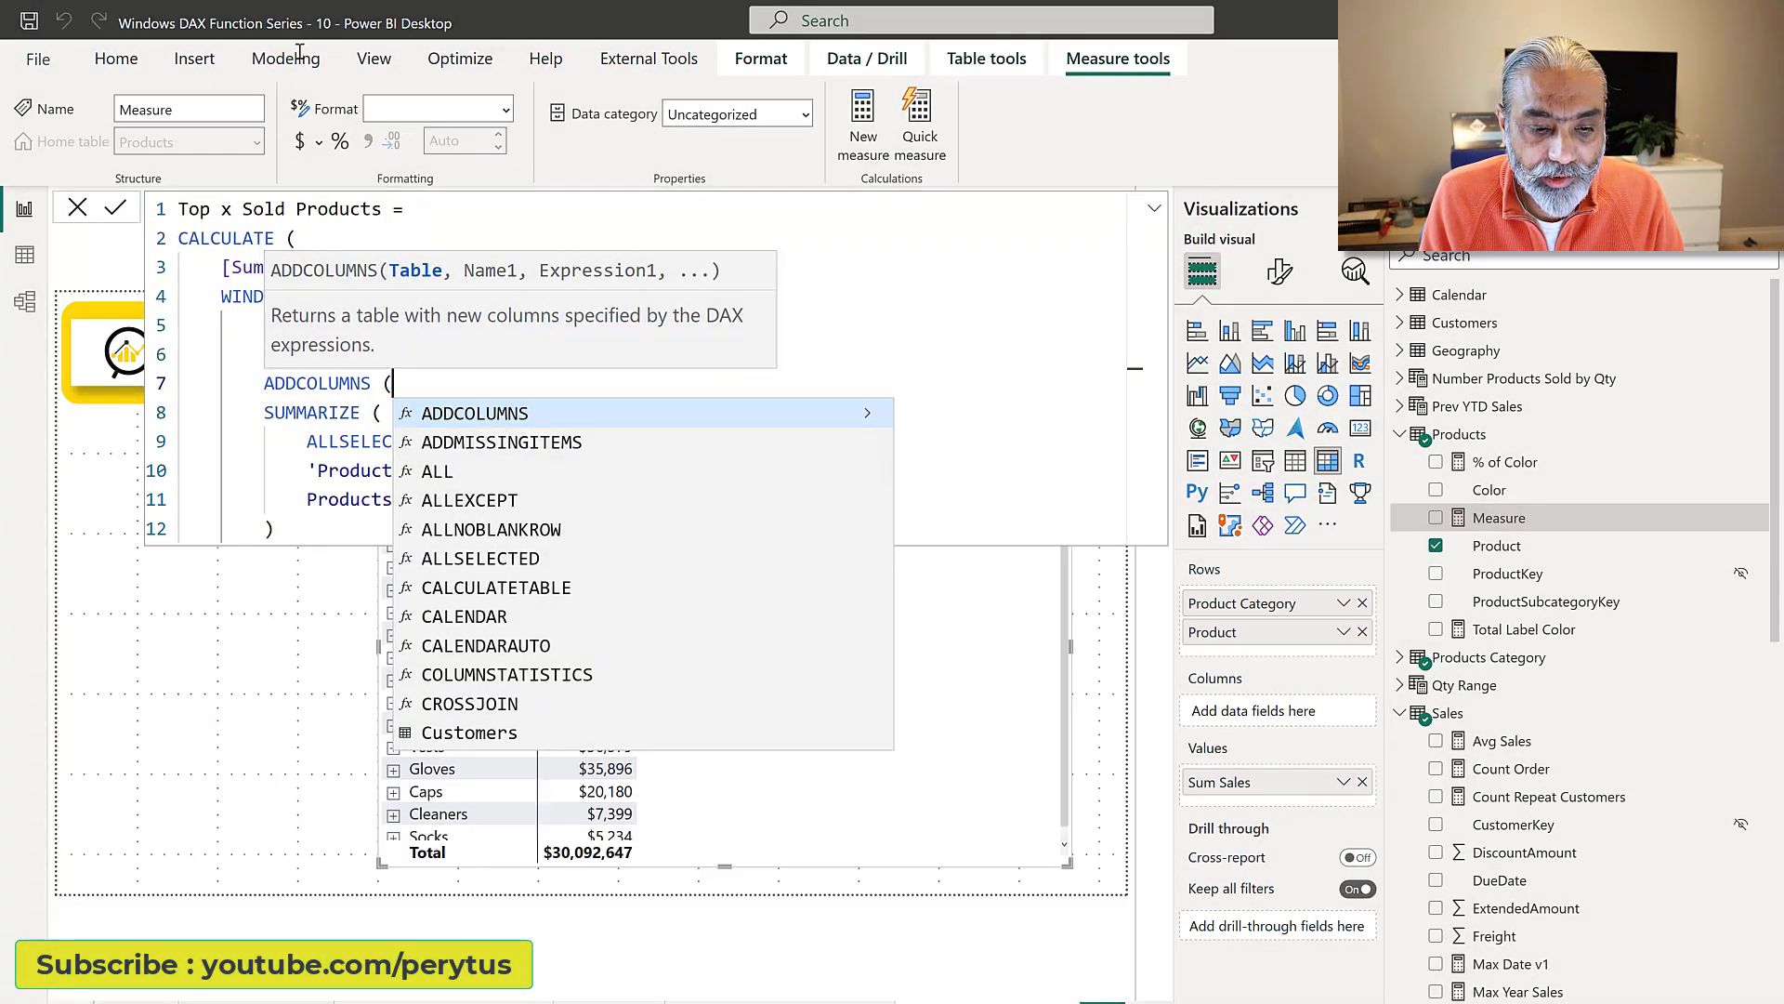
{"action": "left_click_drag", "start_coordinate": [276, 529], "coordinate": [189, 412]}
{"action": "key", "text": "Tab"}
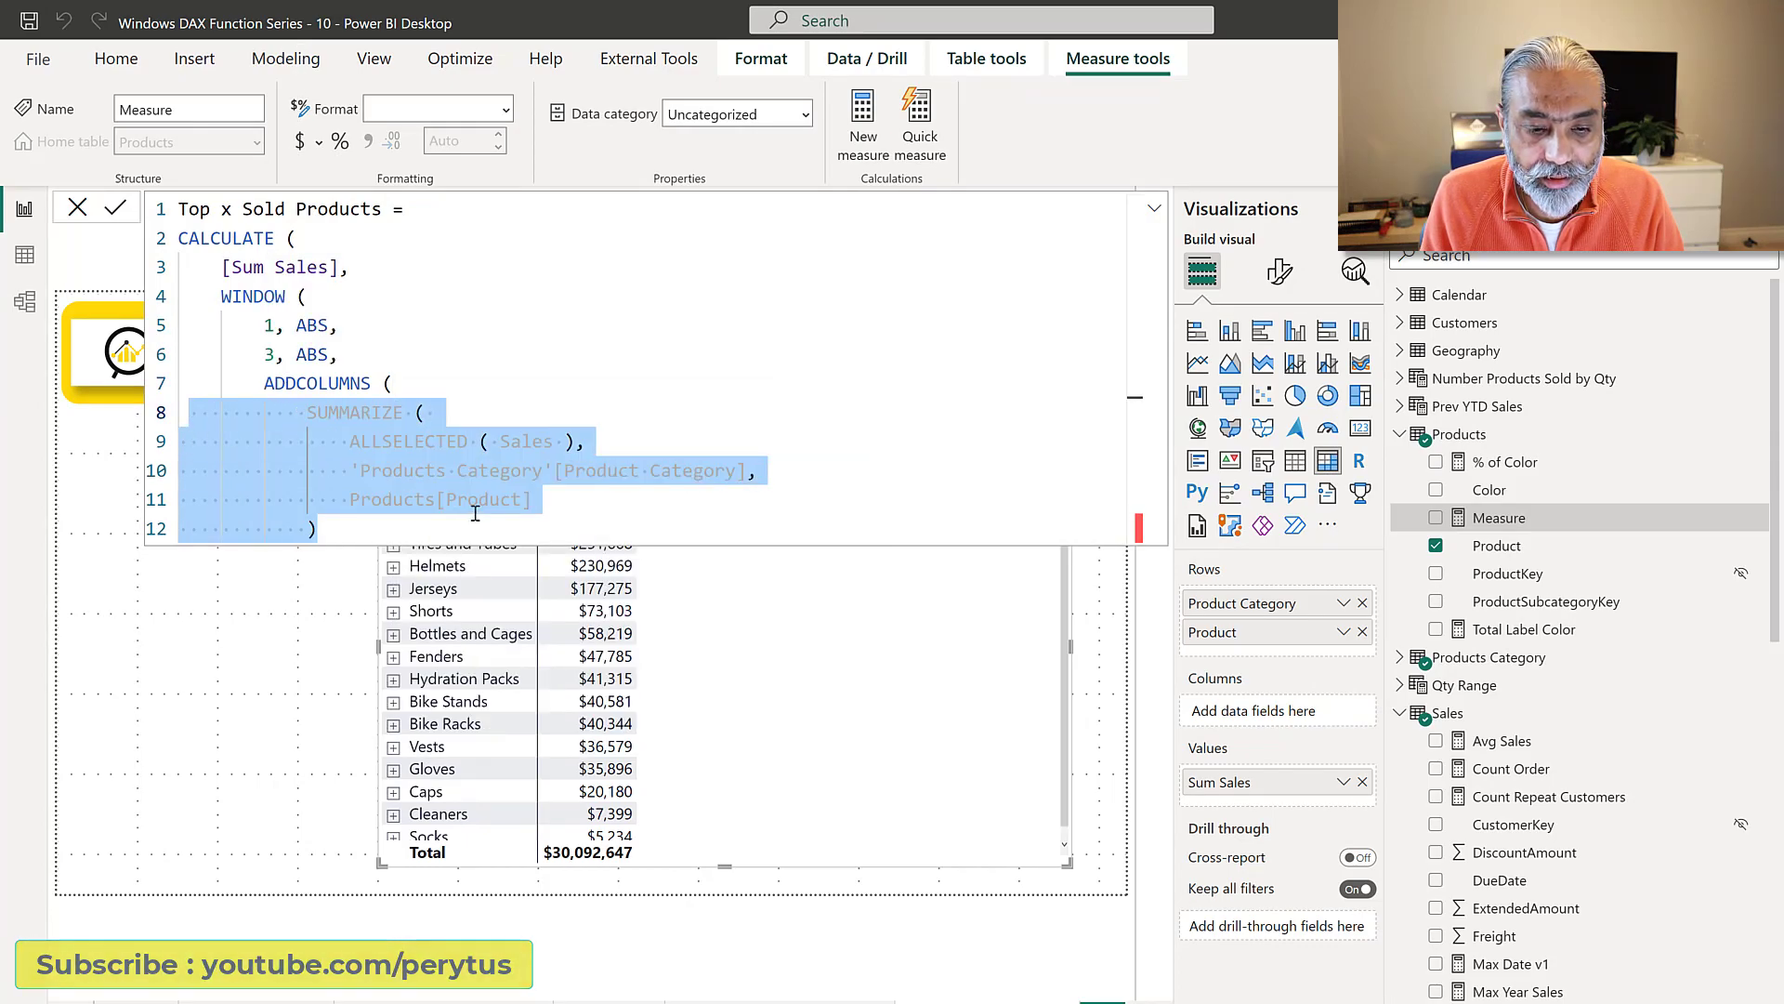
{"action": "left_click", "coordinate": [508, 524]}
{"action": "type", "text": ","}
{"action": "key", "text": "Return"}
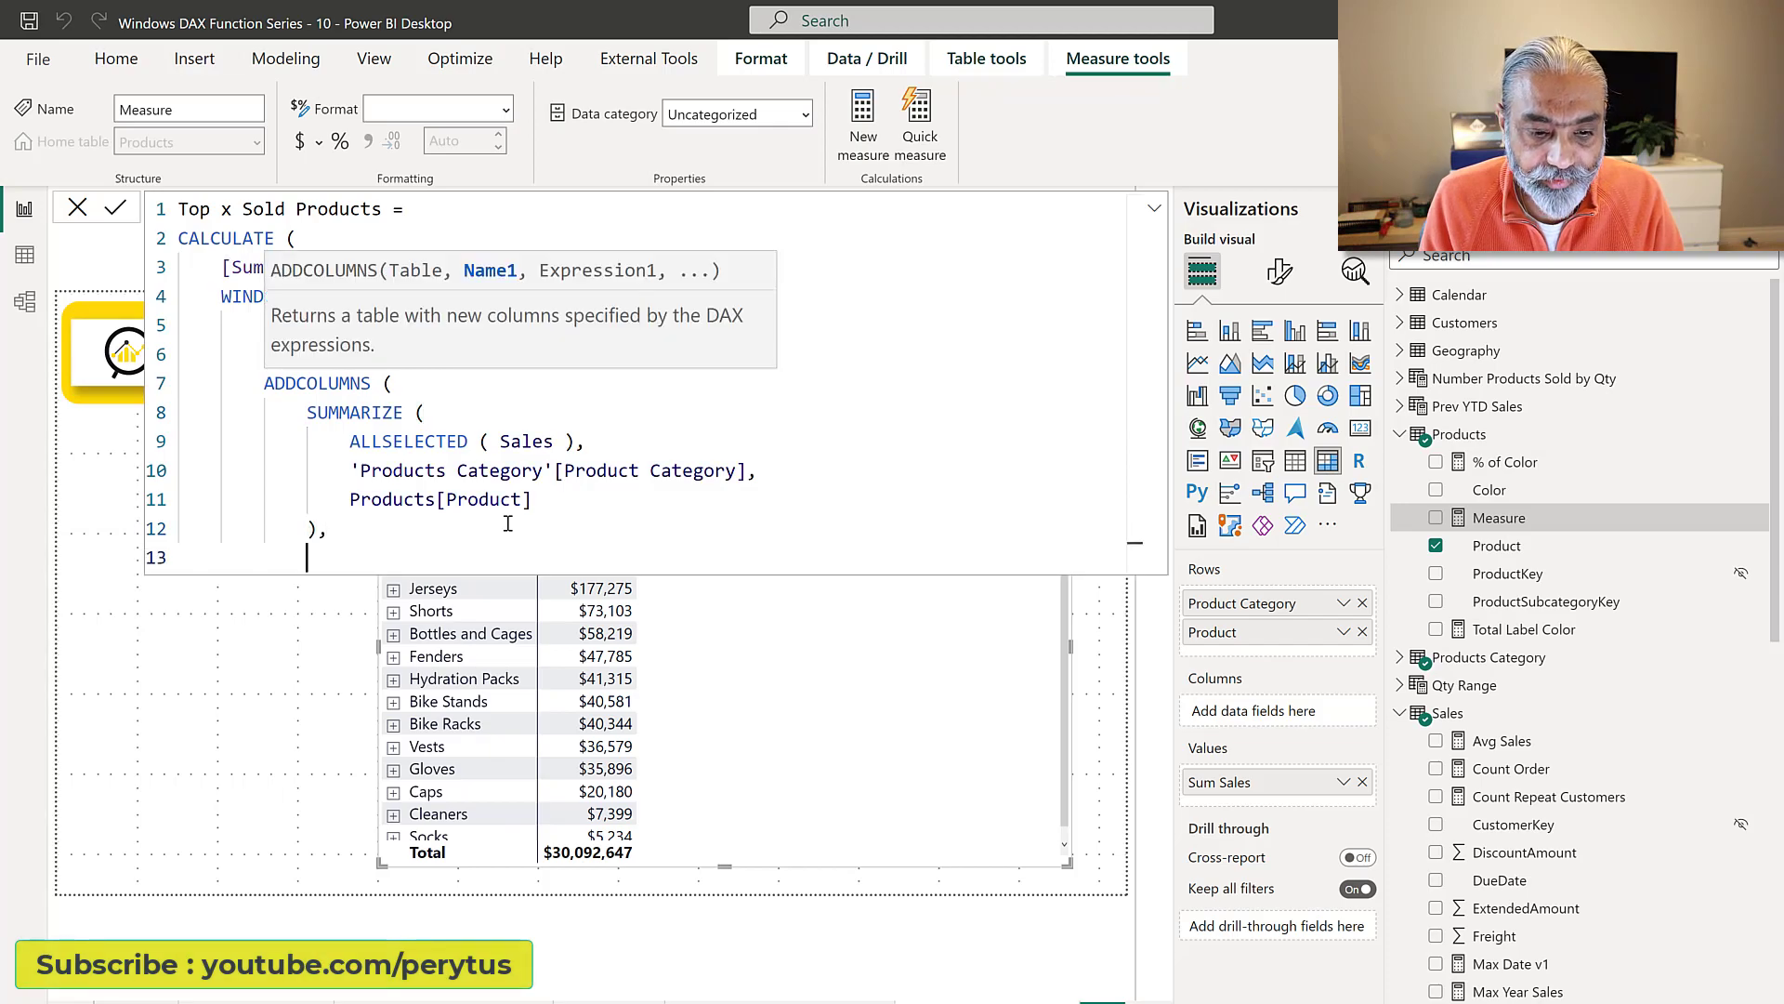
{"action": "type", "text": "\"@Sale\","}
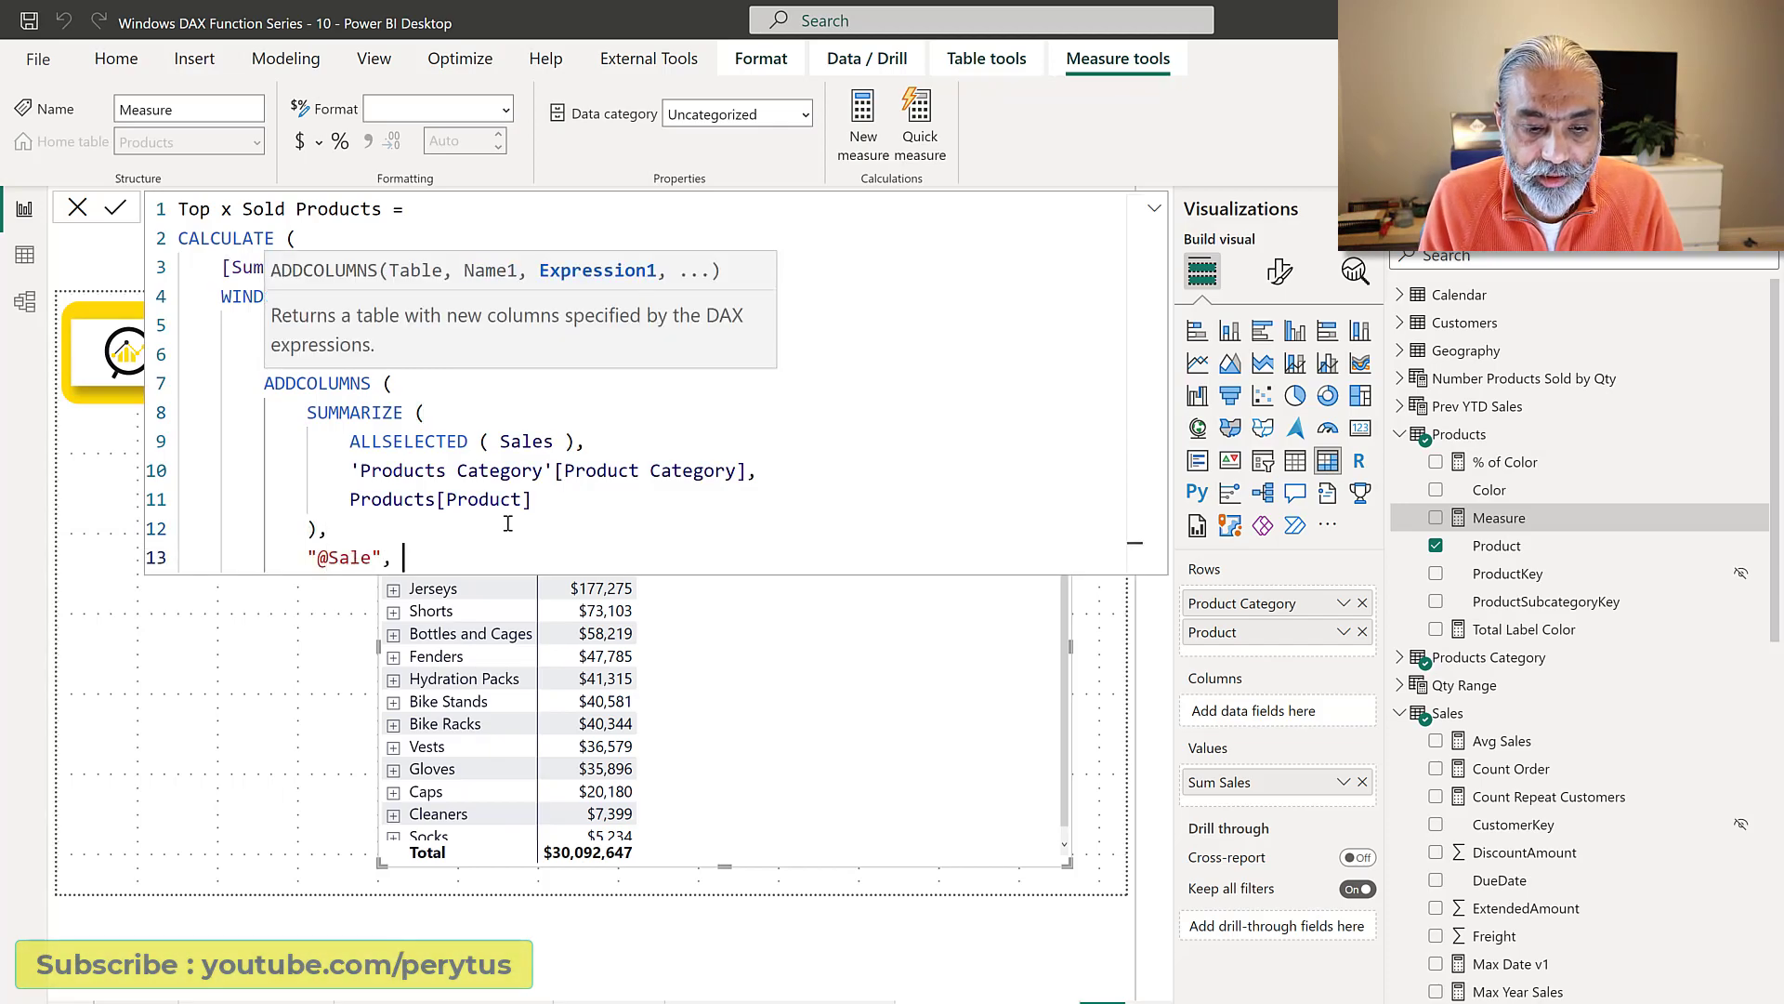
{"action": "type", "text": "[Sum Sales]"}
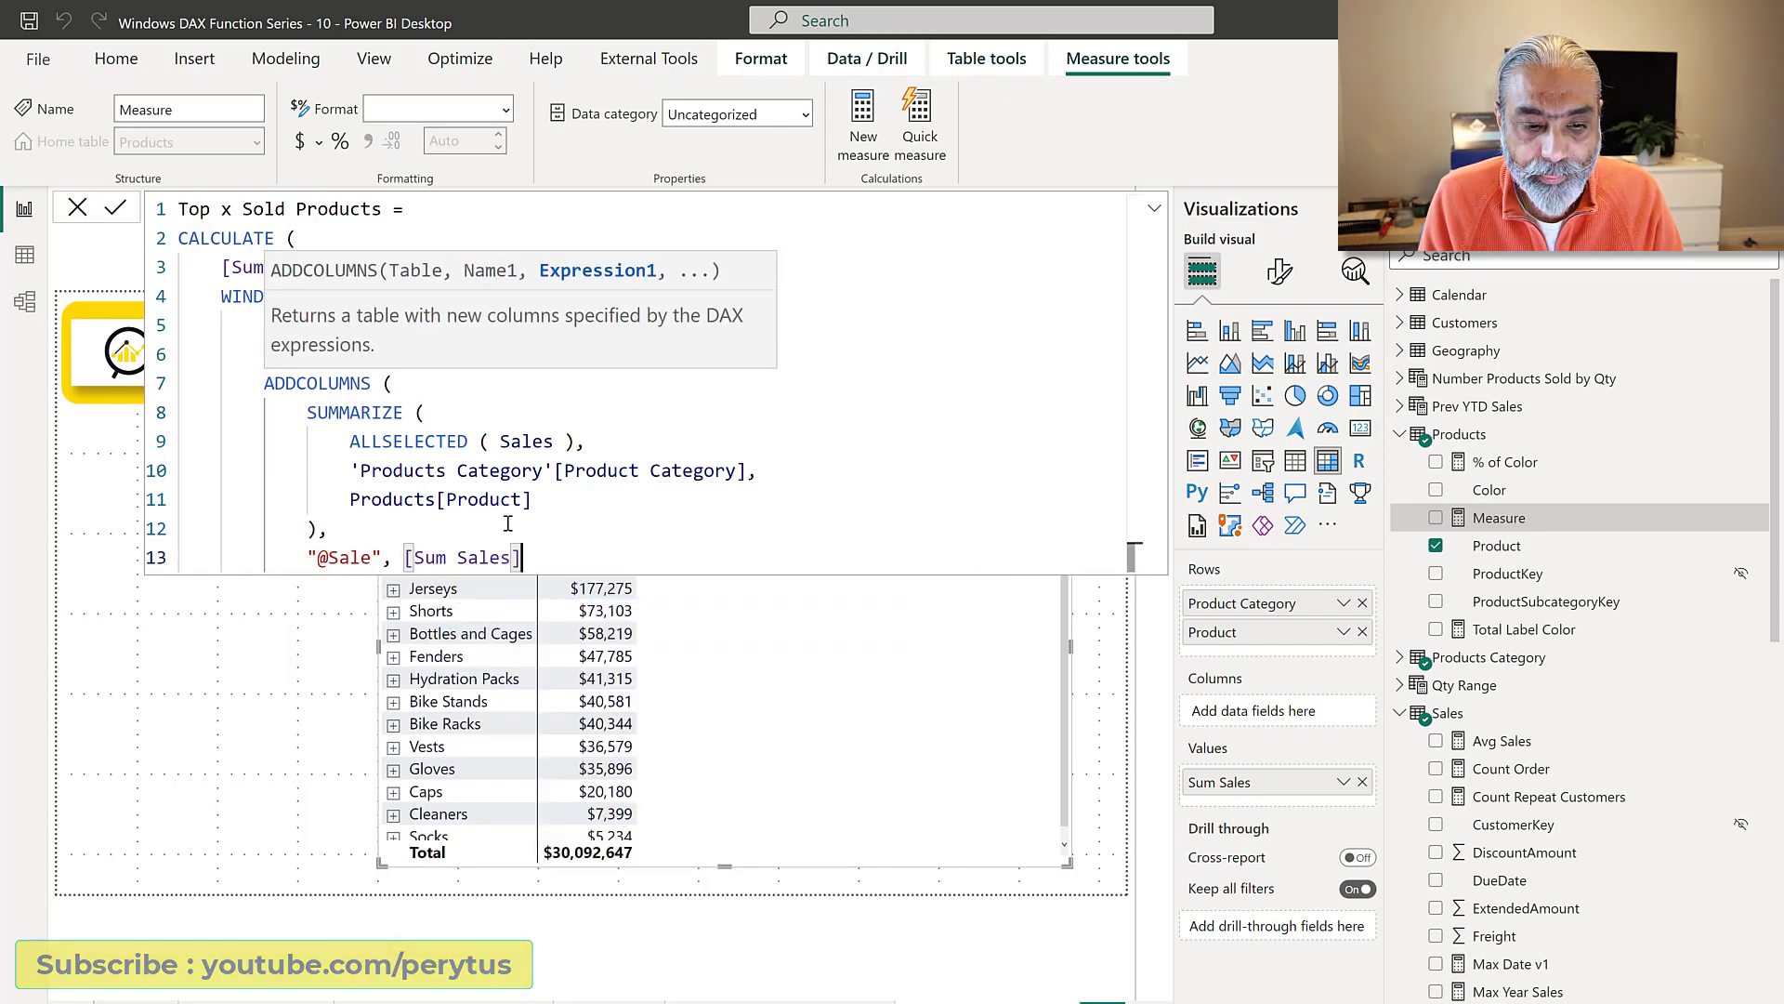
{"action": "key", "text": "Return"}
{"action": "type", "text": "),"}
{"action": "key", "text": "Return"}
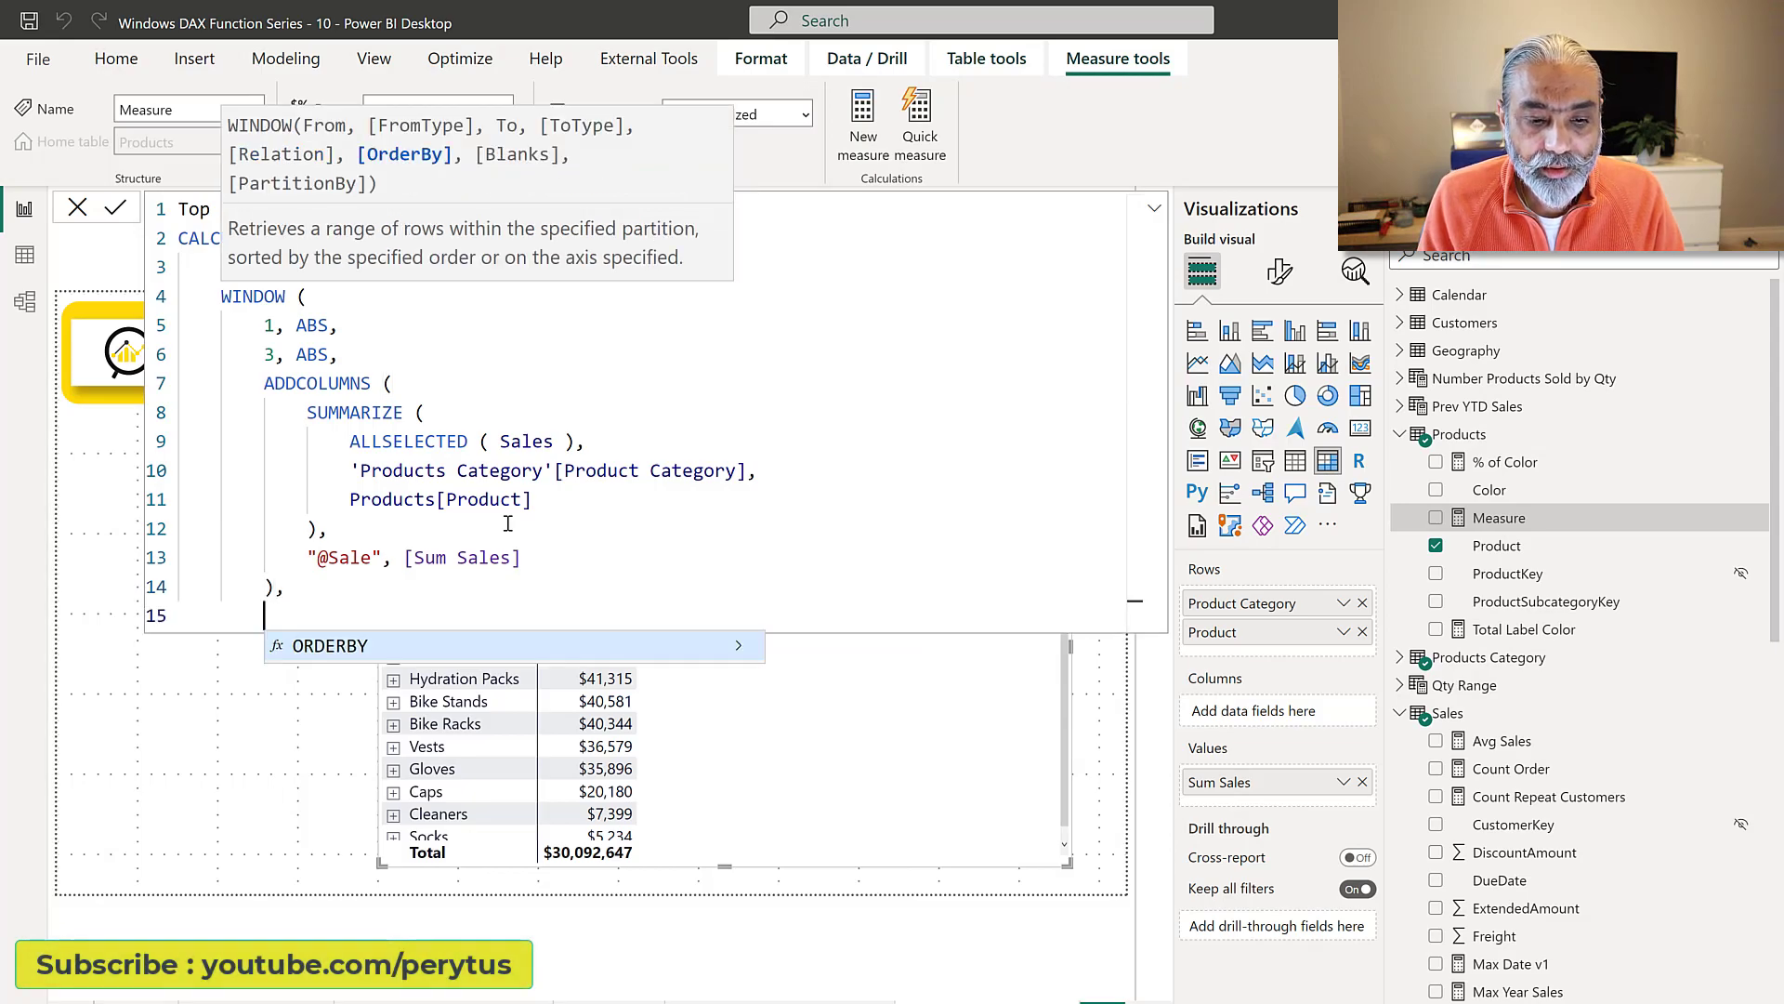
{"action": "type", "text": "ORDERBU"}
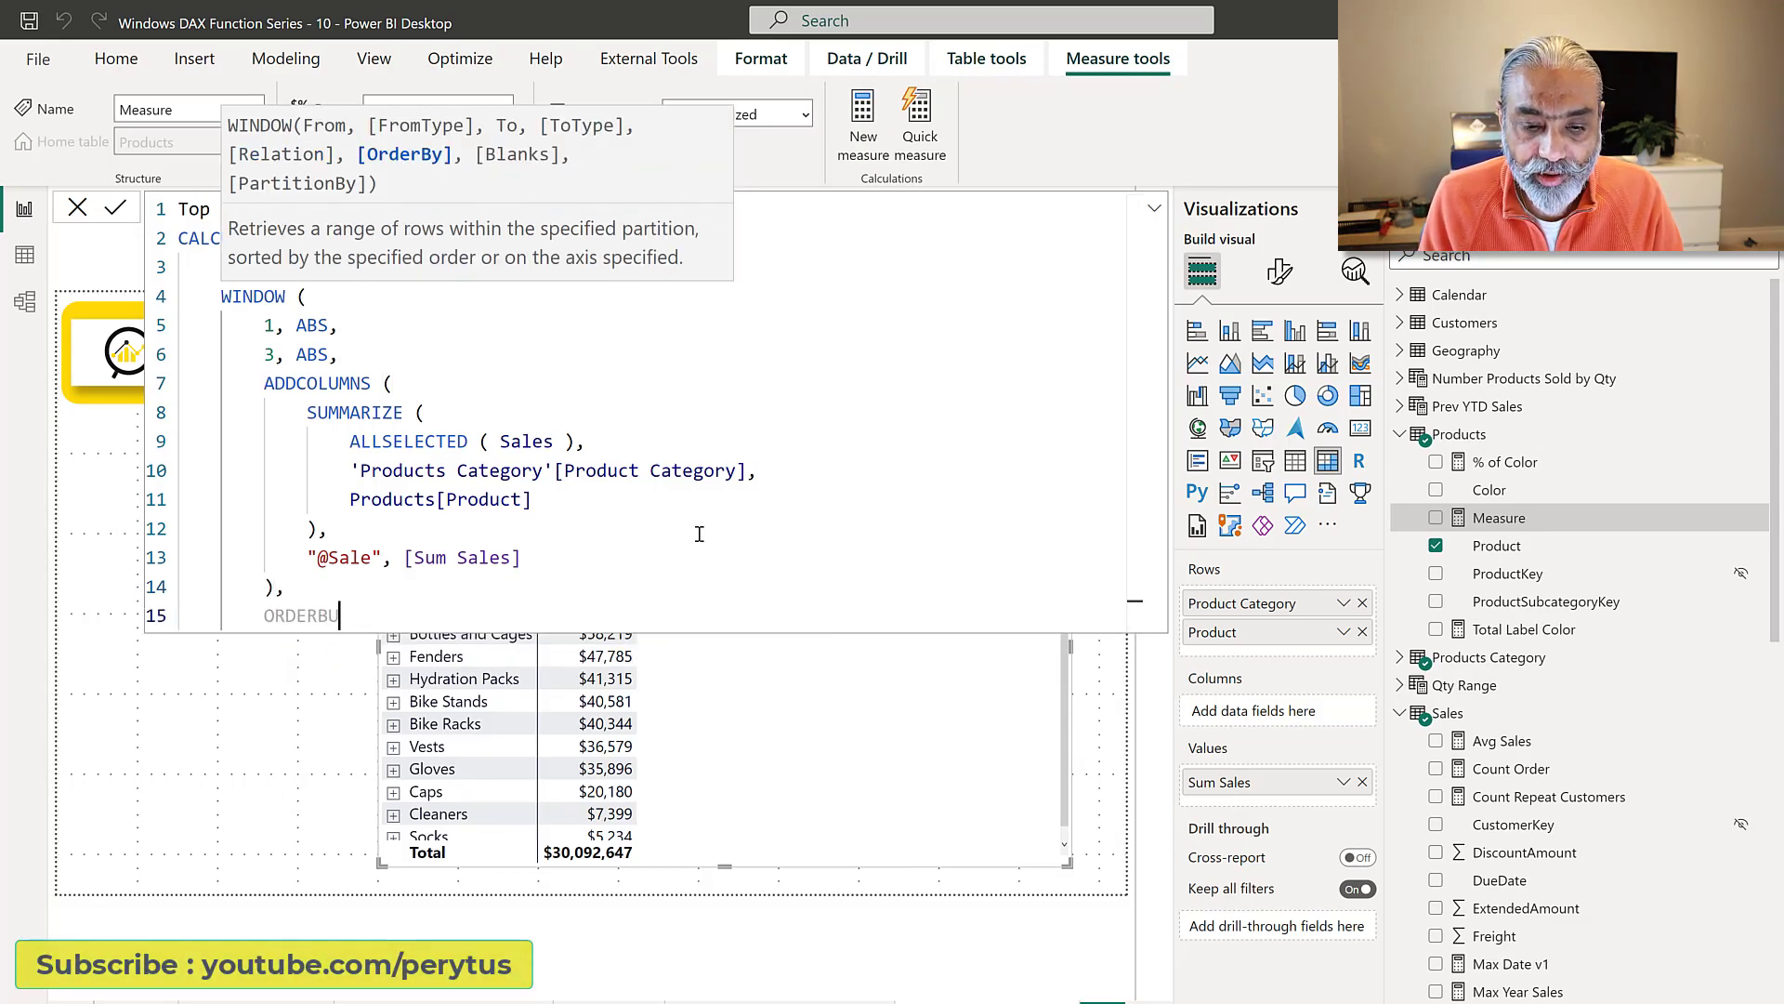
{"action": "scroll", "coordinate": [699, 533], "scroll_direction": "down", "scroll_amount": 2}
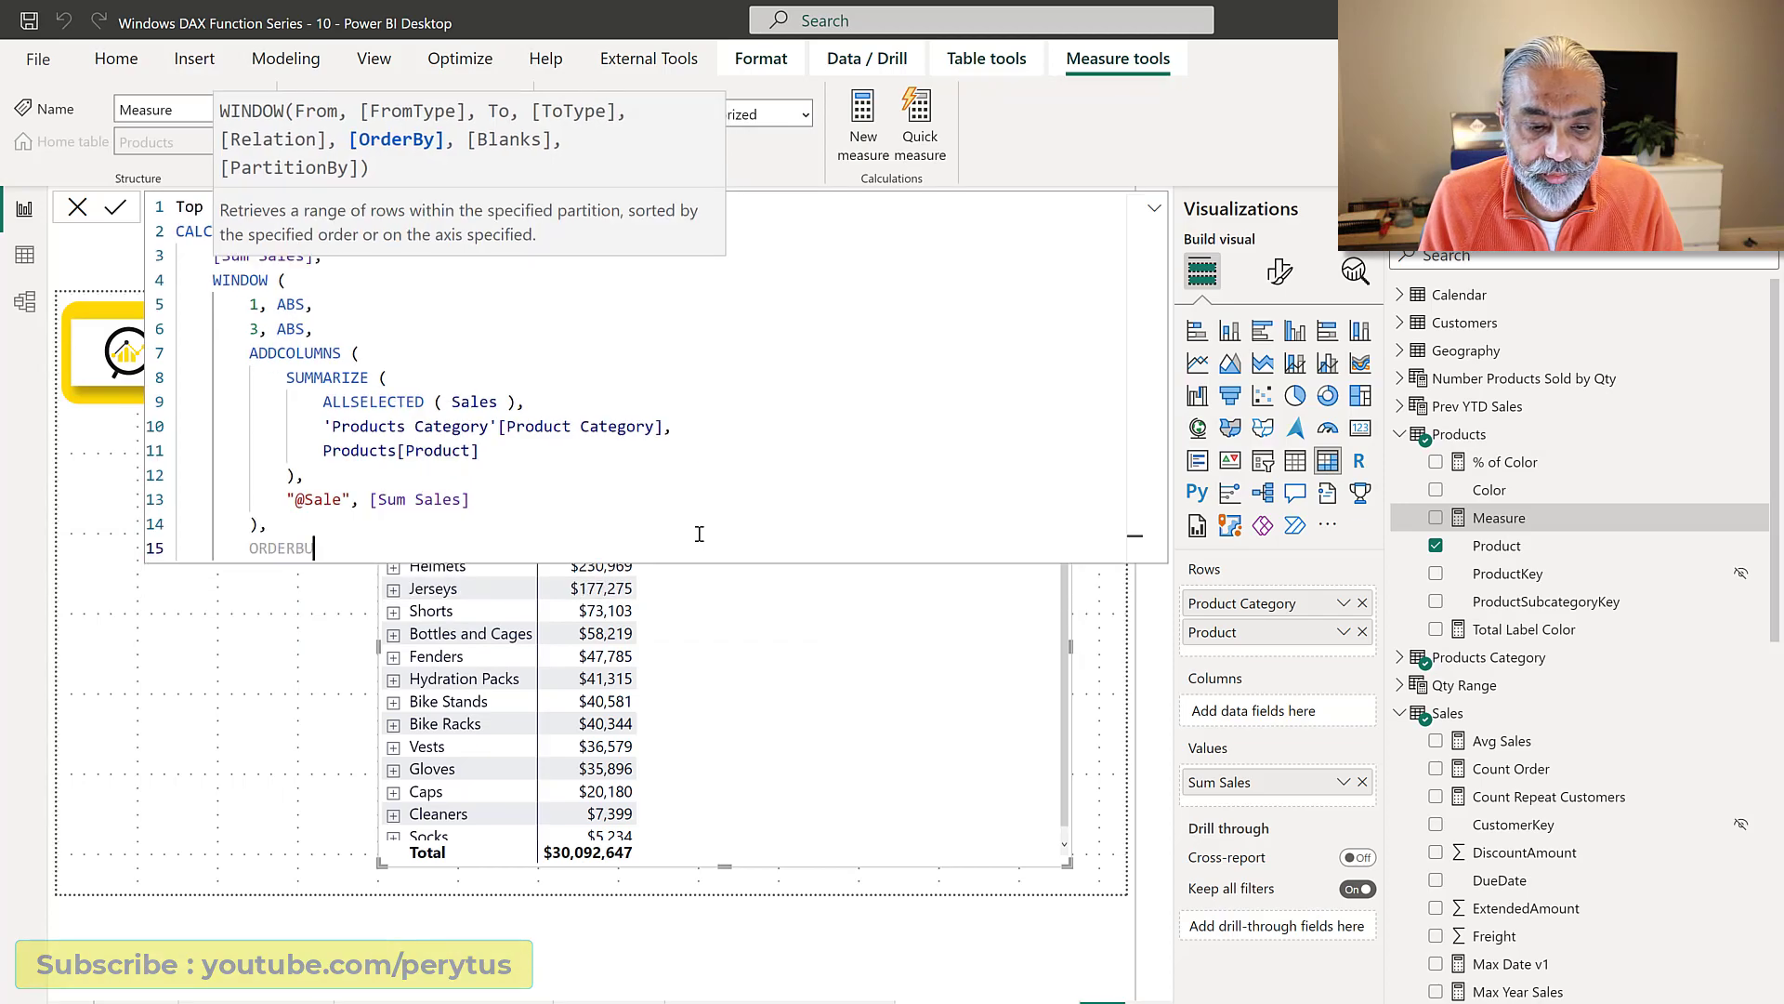
{"action": "key", "text": "BackSpace"}
{"action": "type", "text": "Y ( "}
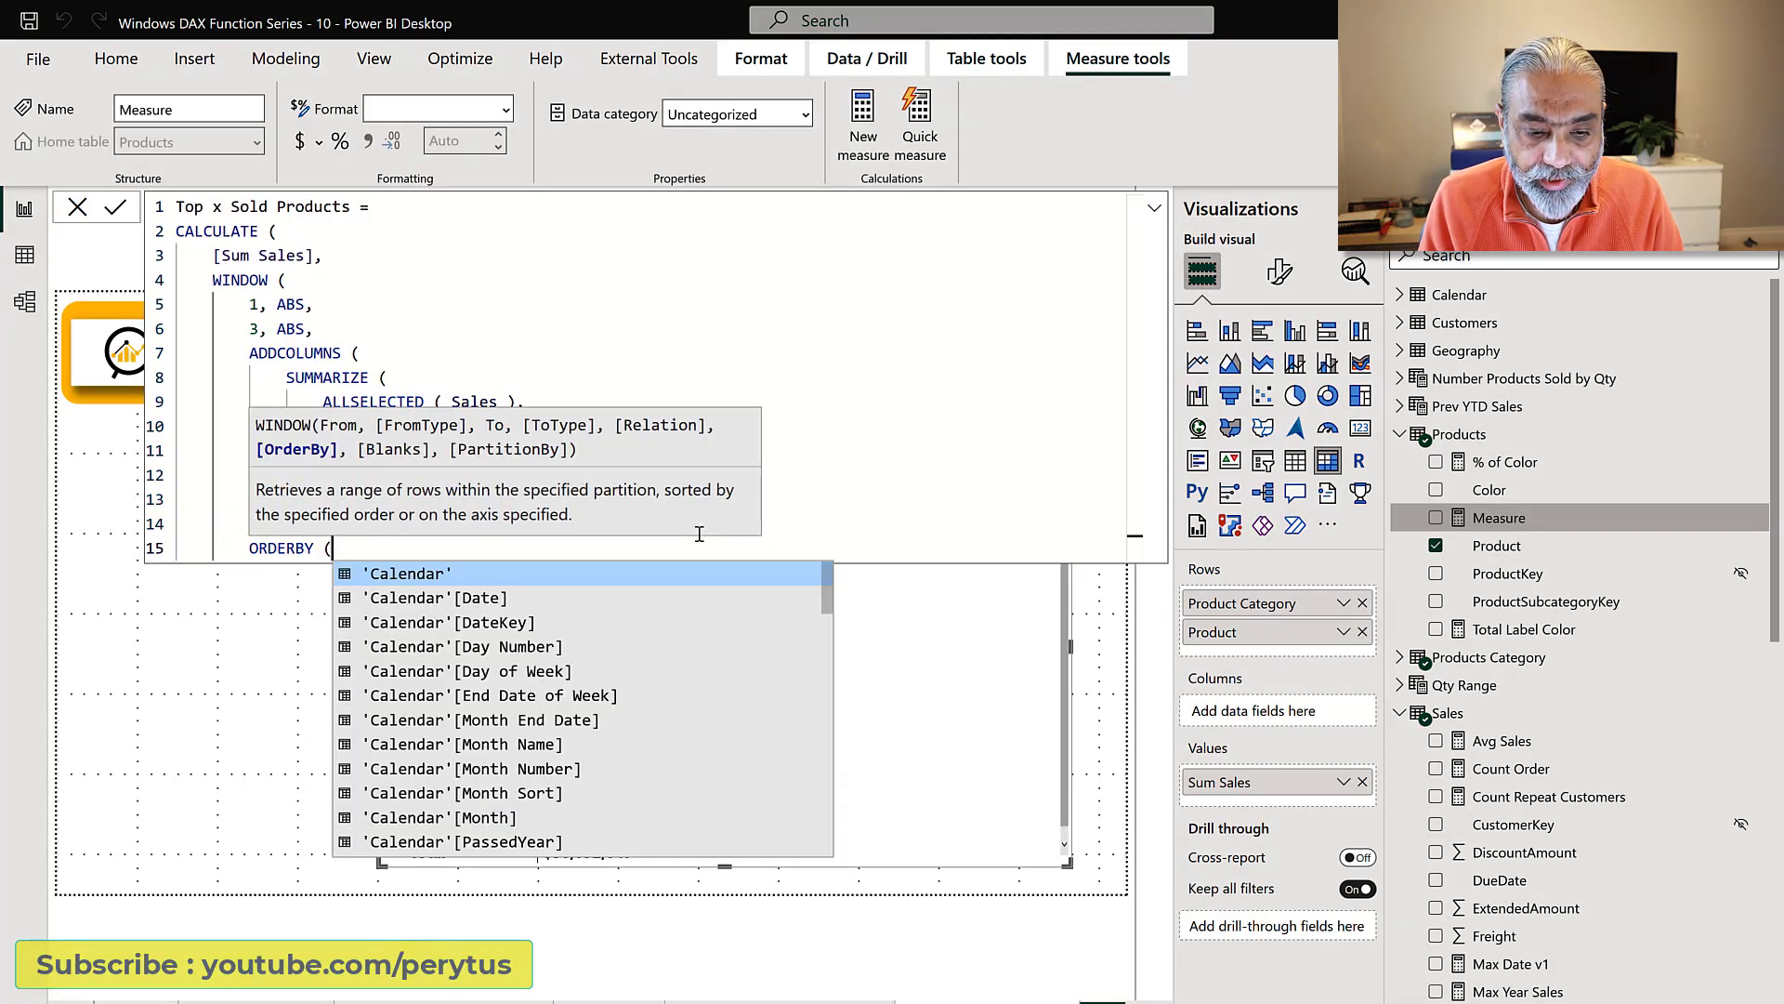
{"action": "type", "text": "[@Sale]"}
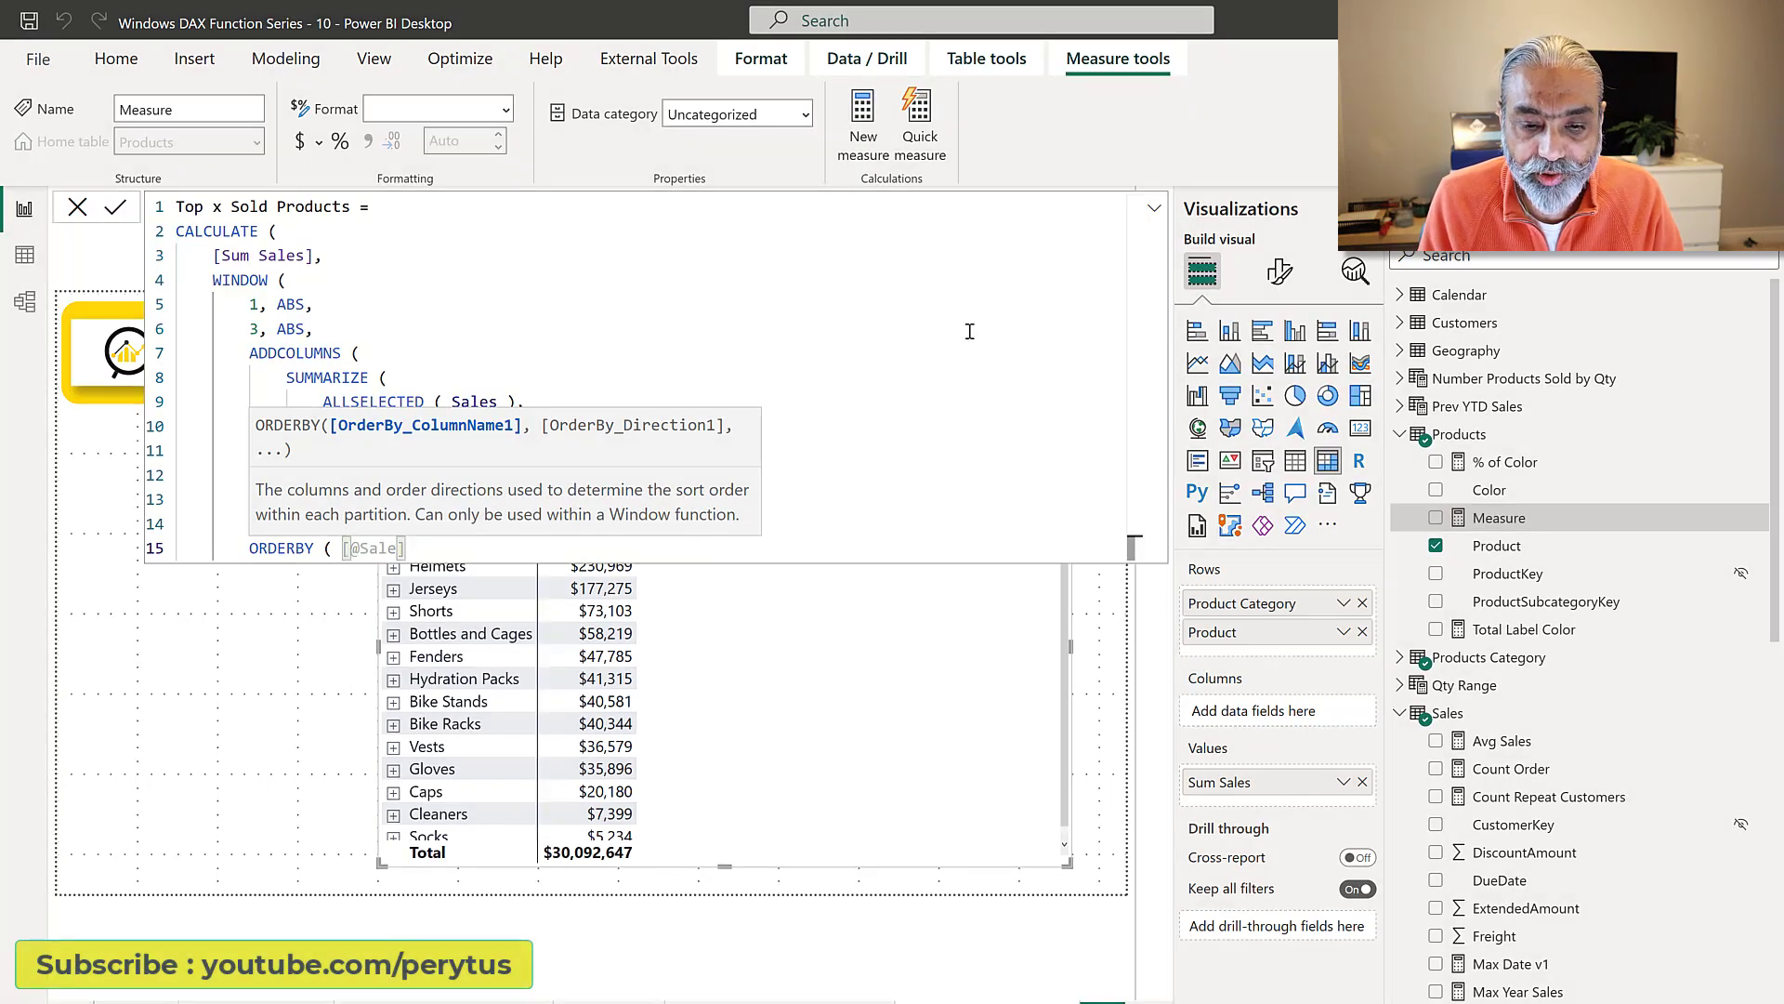
{"action": "left_click", "coordinate": [970, 332]}
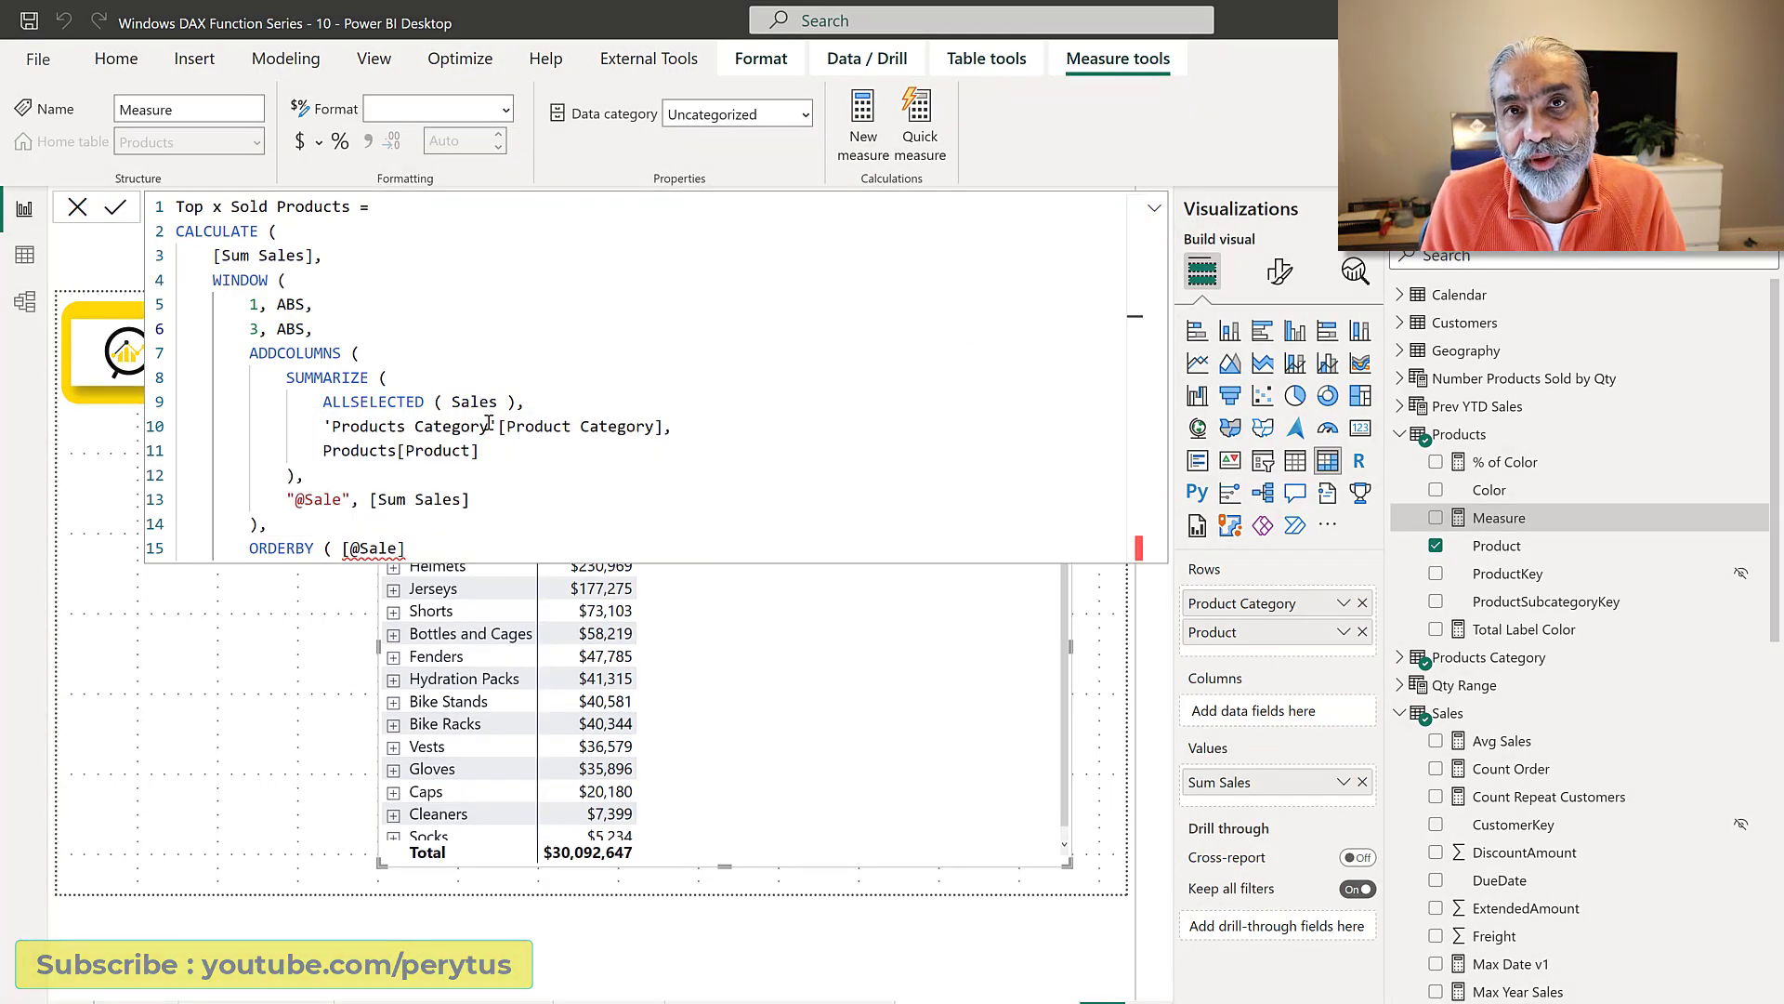
{"action": "left_click", "coordinate": [481, 545]}
{"action": "type", "text": ", DESC )"}
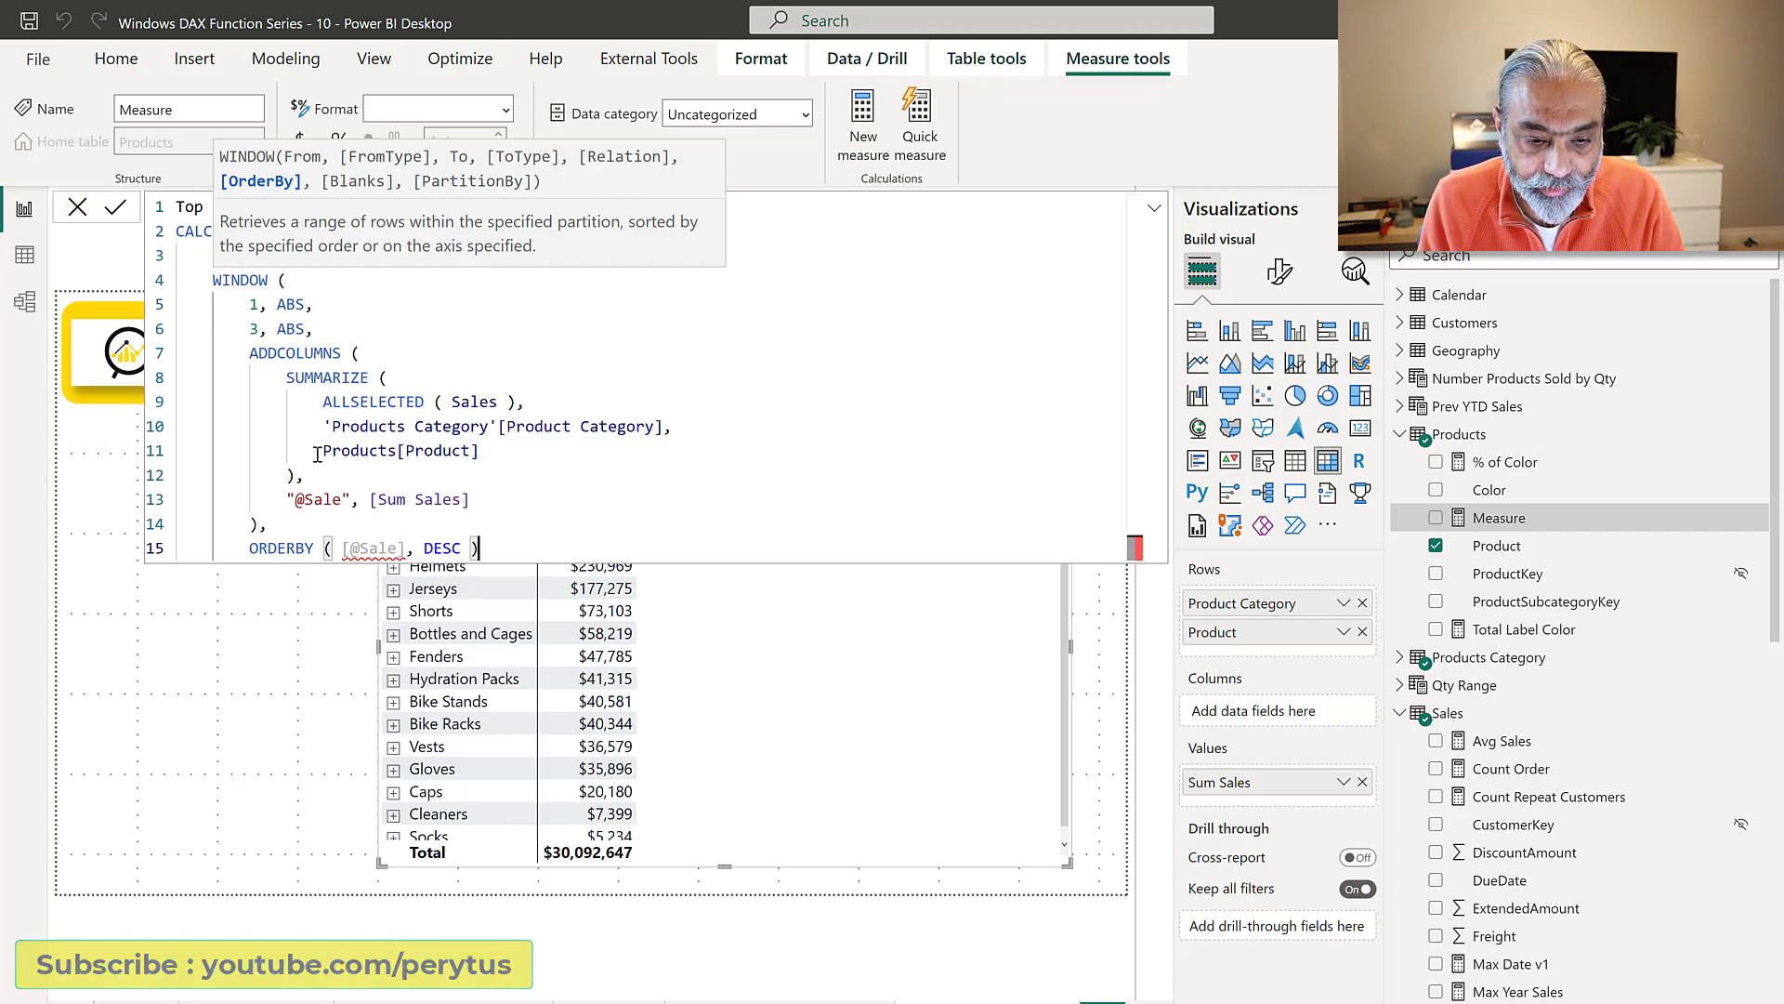
- Add PARTITIONBY( Products[ProductKey] ) and commit the measure
{"action": "type", "text": ","}
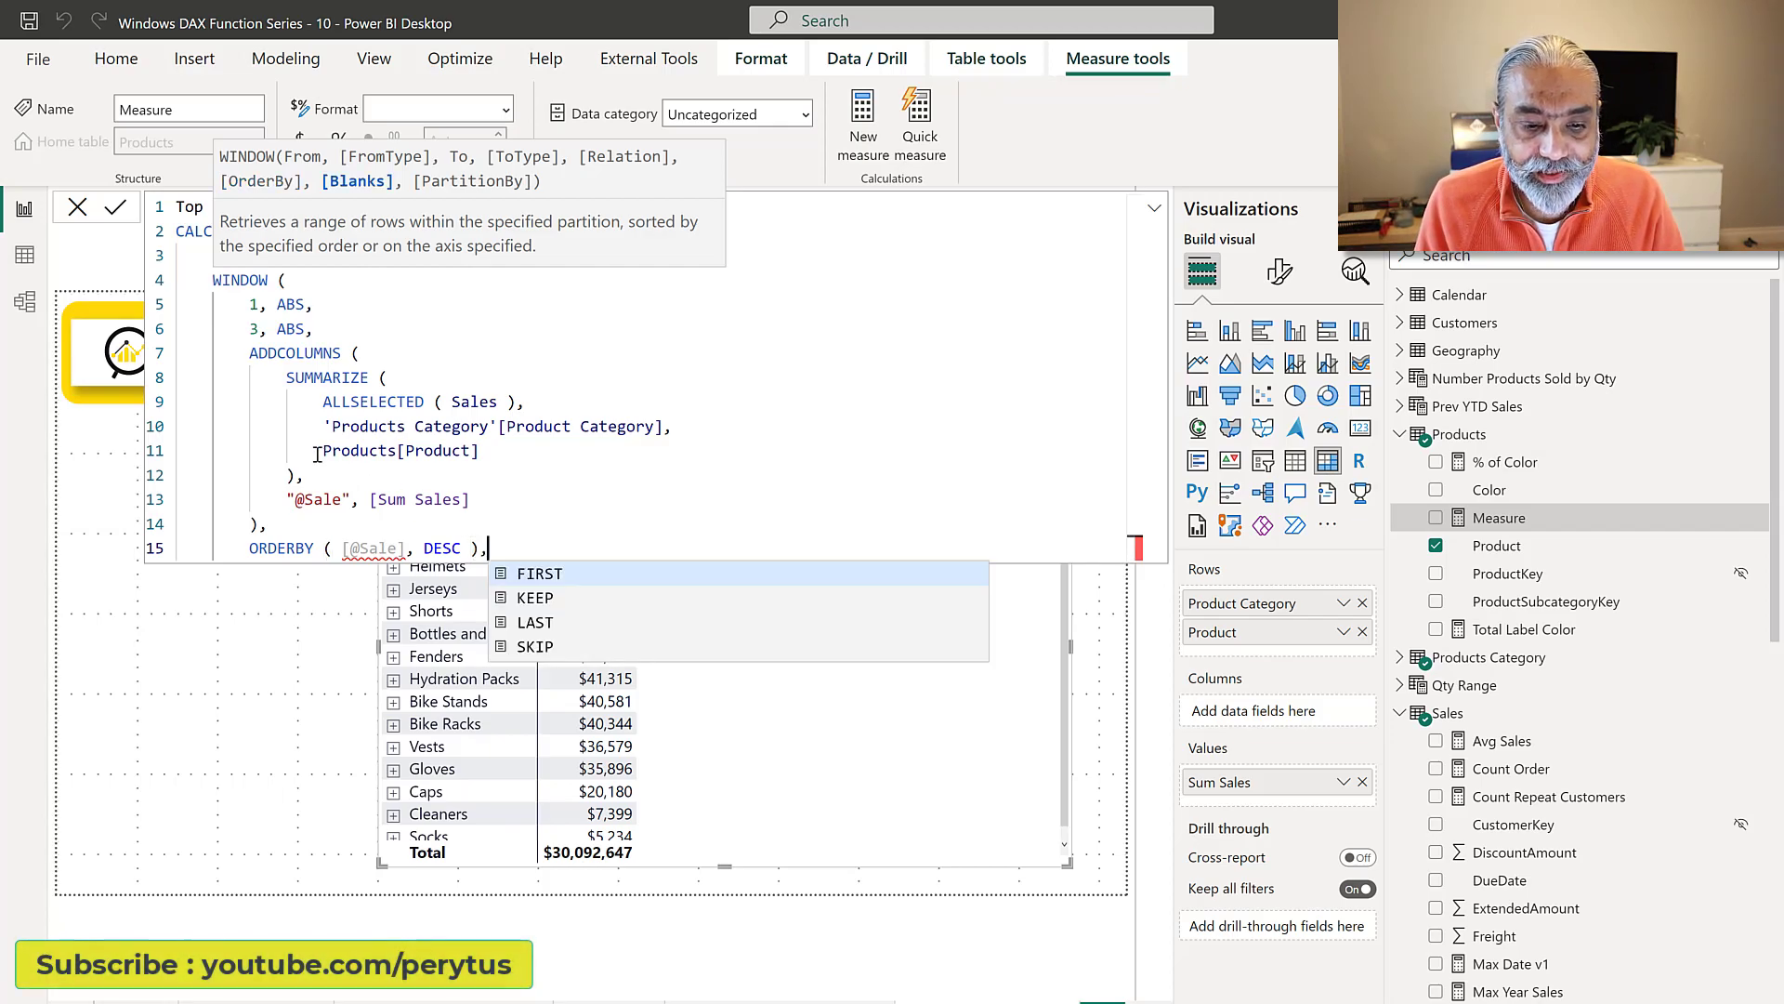
{"action": "key", "text": "shift+Return"}
{"action": "type", "text": "PARTITIONBY ("}
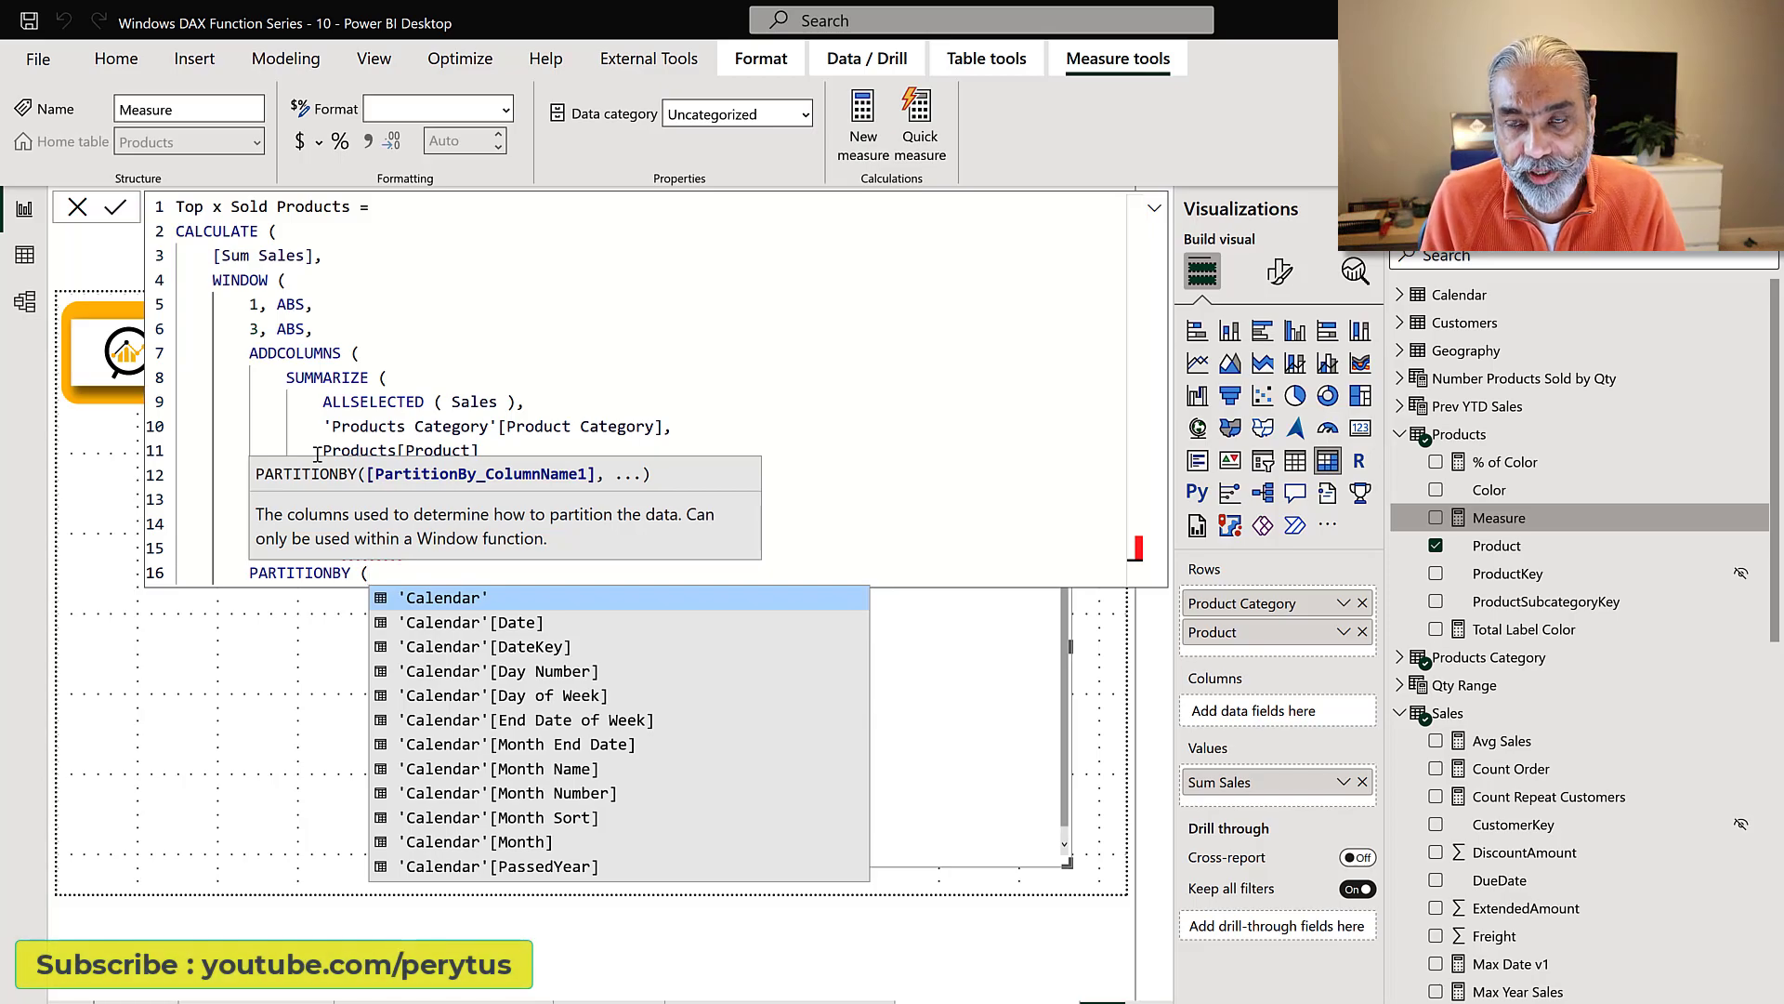
{"action": "type", "text": "Prod"}
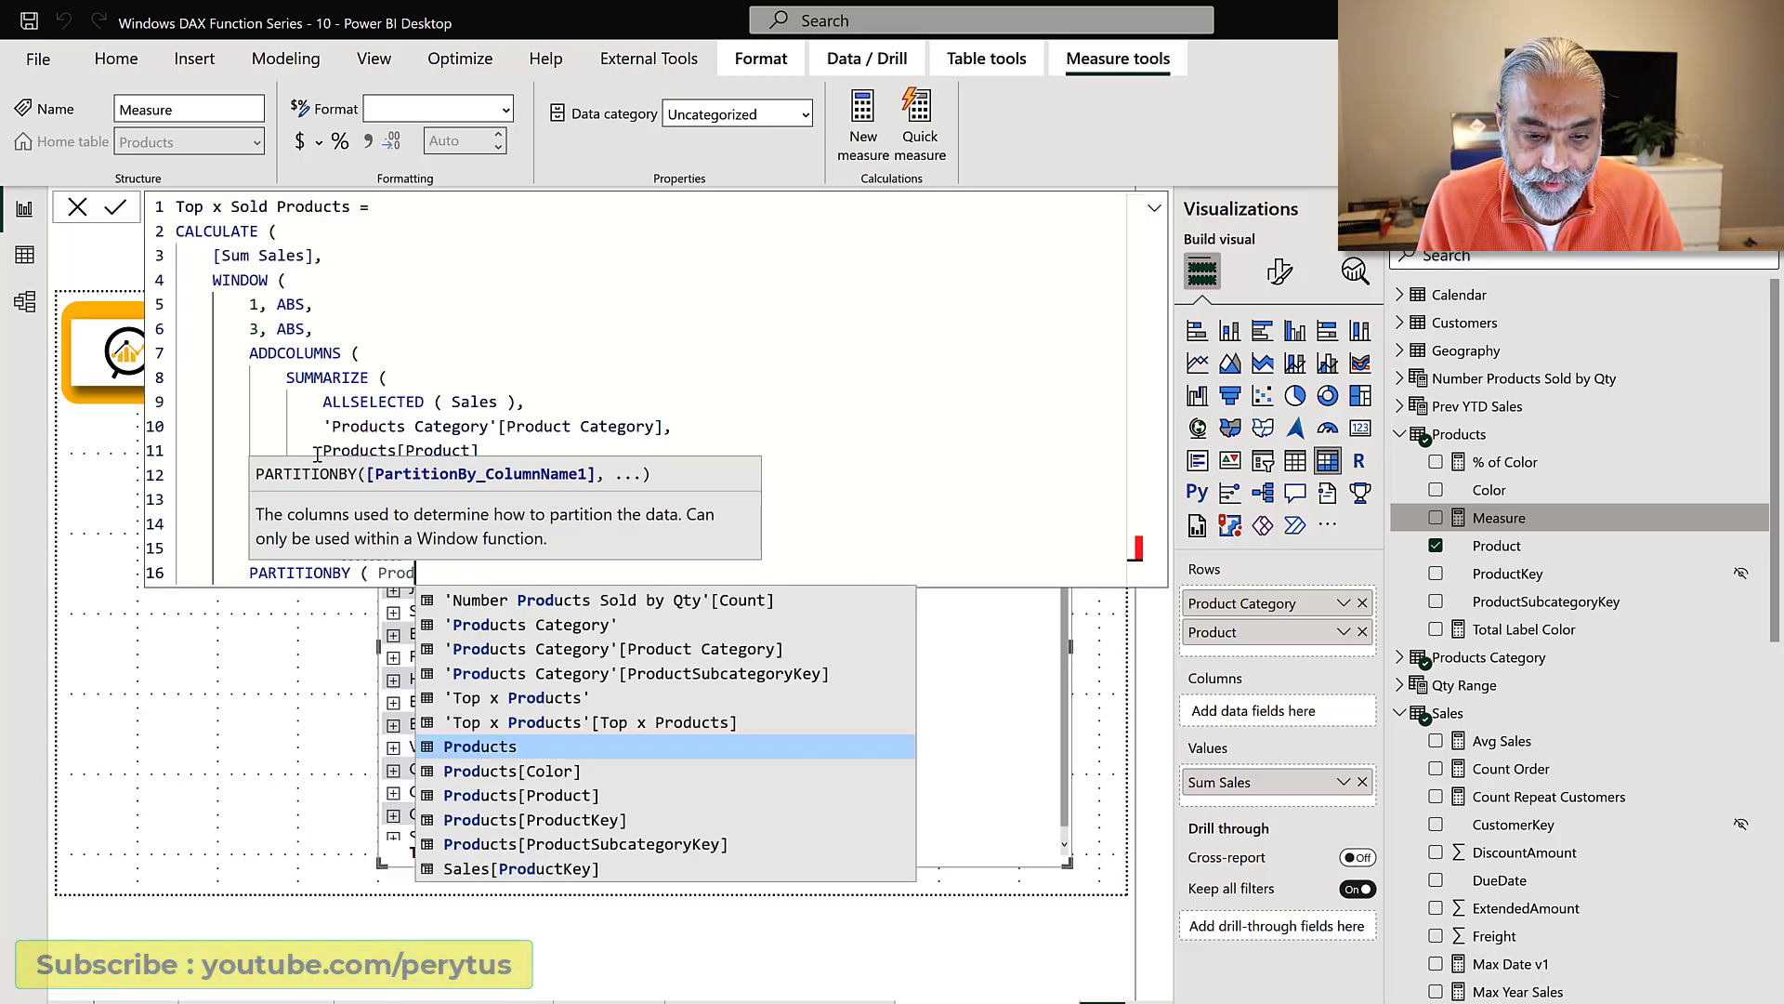
{"action": "key", "text": "Down"}
{"action": "key", "text": "Down"}
{"action": "key", "text": "Down"}
{"action": "key", "text": "Tab"}
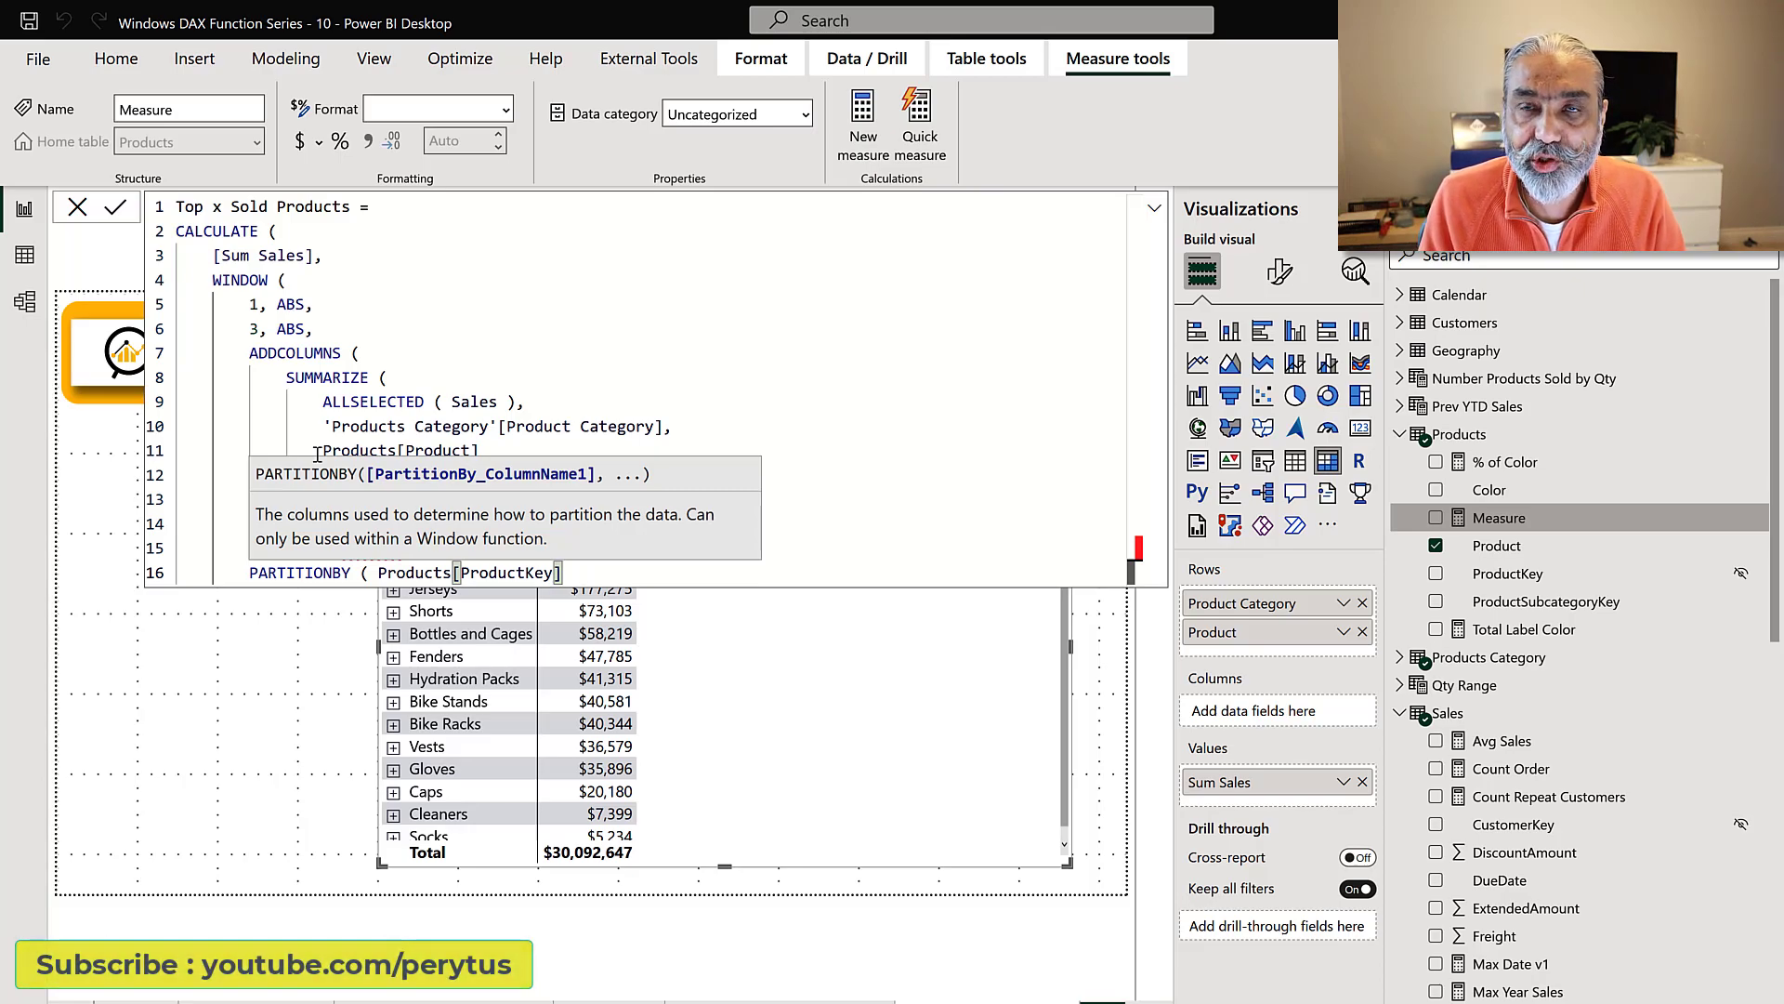
{"action": "type", "text": ")"}
{"action": "key", "text": "Return"}
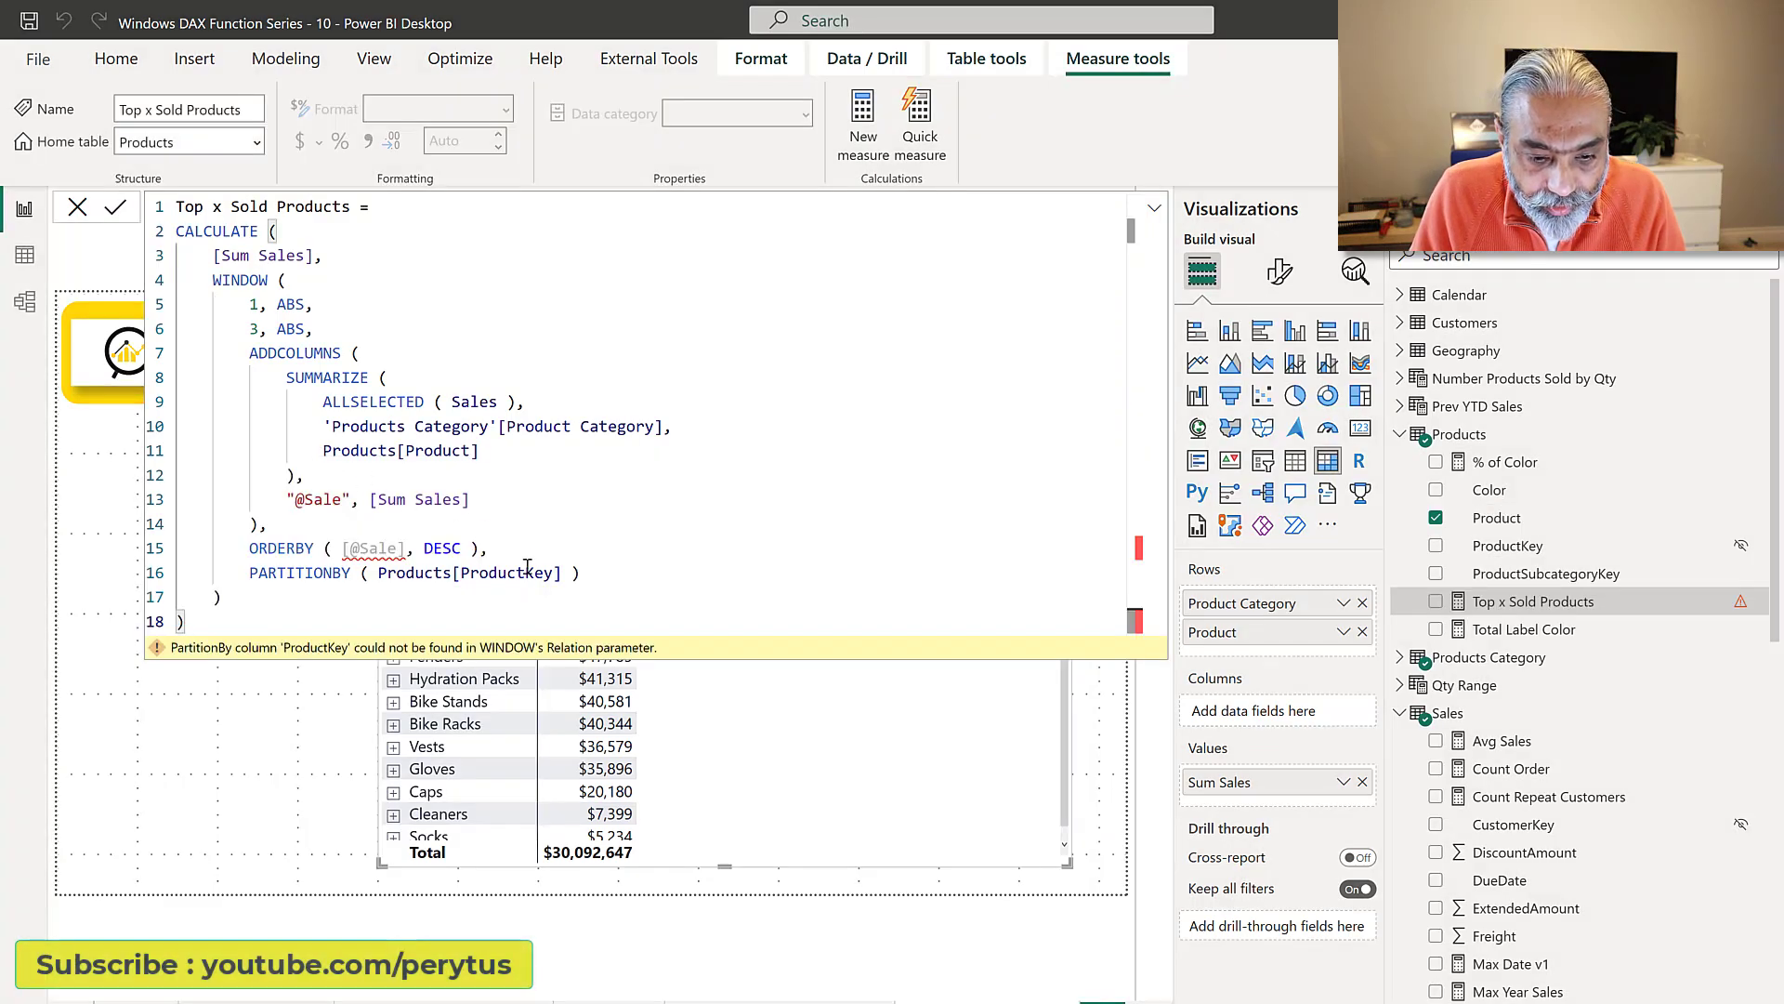
- Change the partition column to Products[Product] and commit the measure again
{"action": "double_click", "coordinate": [527, 568]}
{"action": "key", "text": "BackSpace"}
{"action": "type", "text": "Product"}
{"action": "key", "text": "Down"}
{"action": "key", "text": "Down"}
{"action": "key", "text": "Up"}
{"action": "key", "text": "Up"}
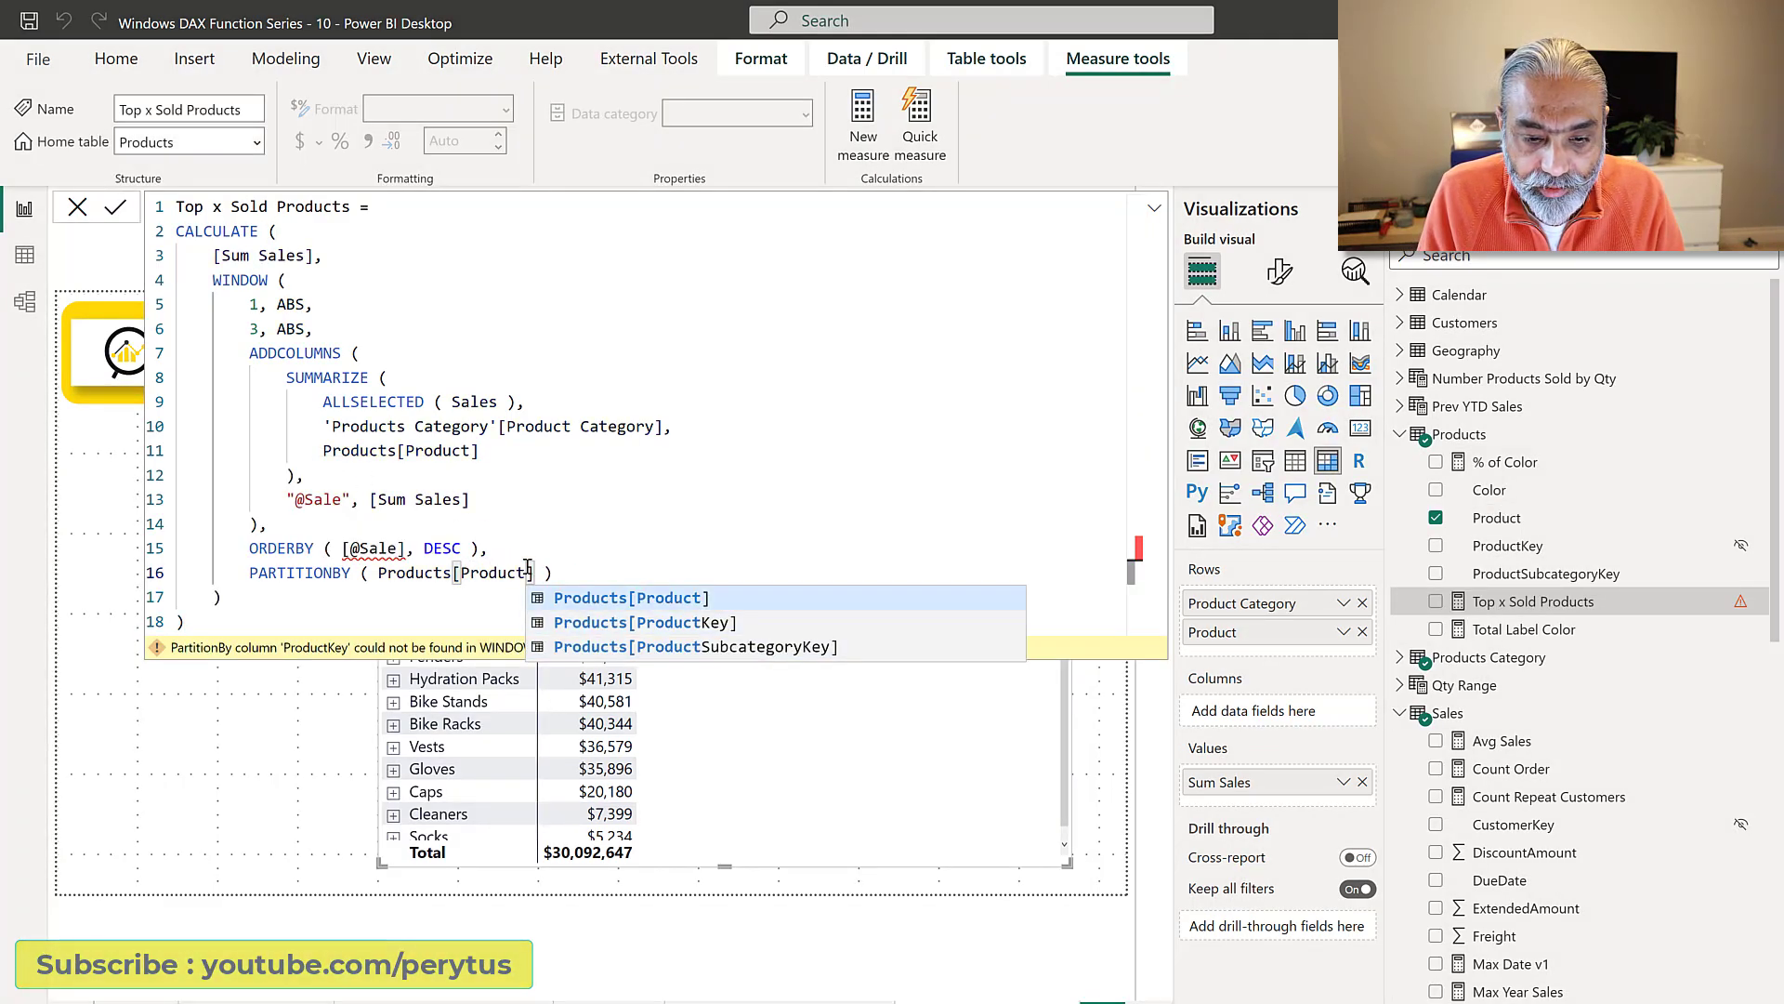
{"action": "key", "text": "Return"}
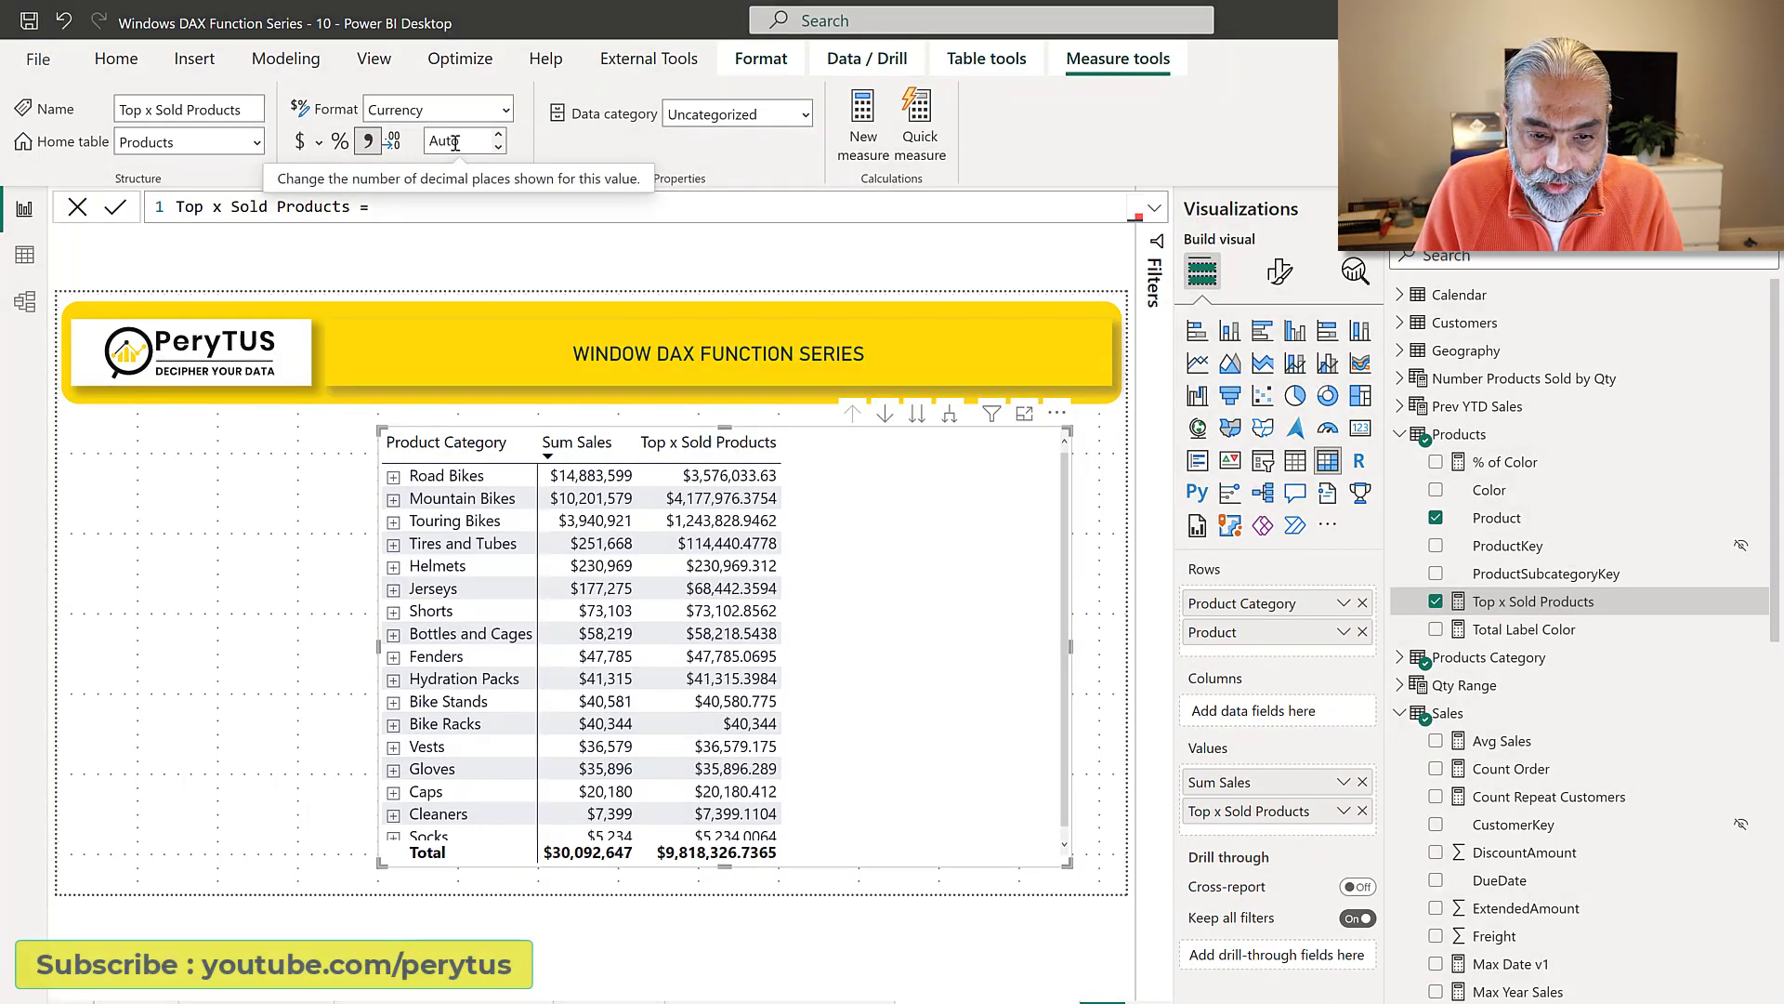
- Set Top x Sold Products to 0 decimal places
{"action": "left_click", "coordinate": [456, 142]}
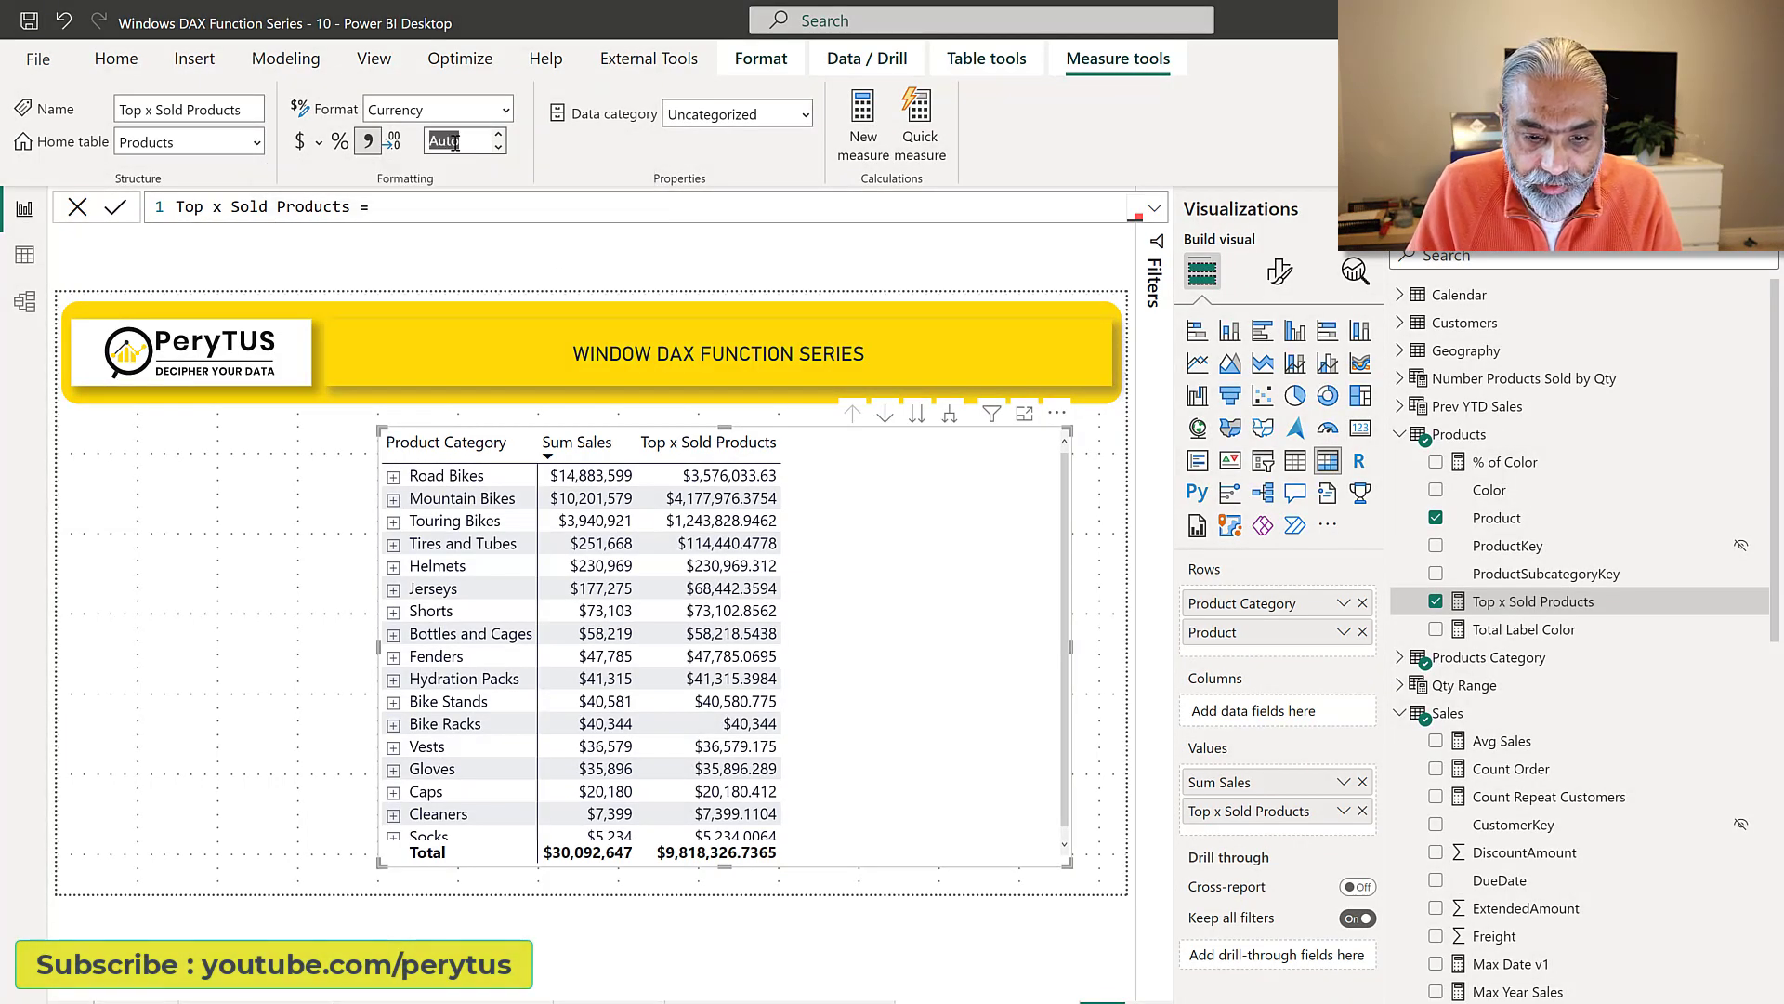
{"action": "left_click", "coordinate": [456, 144]}
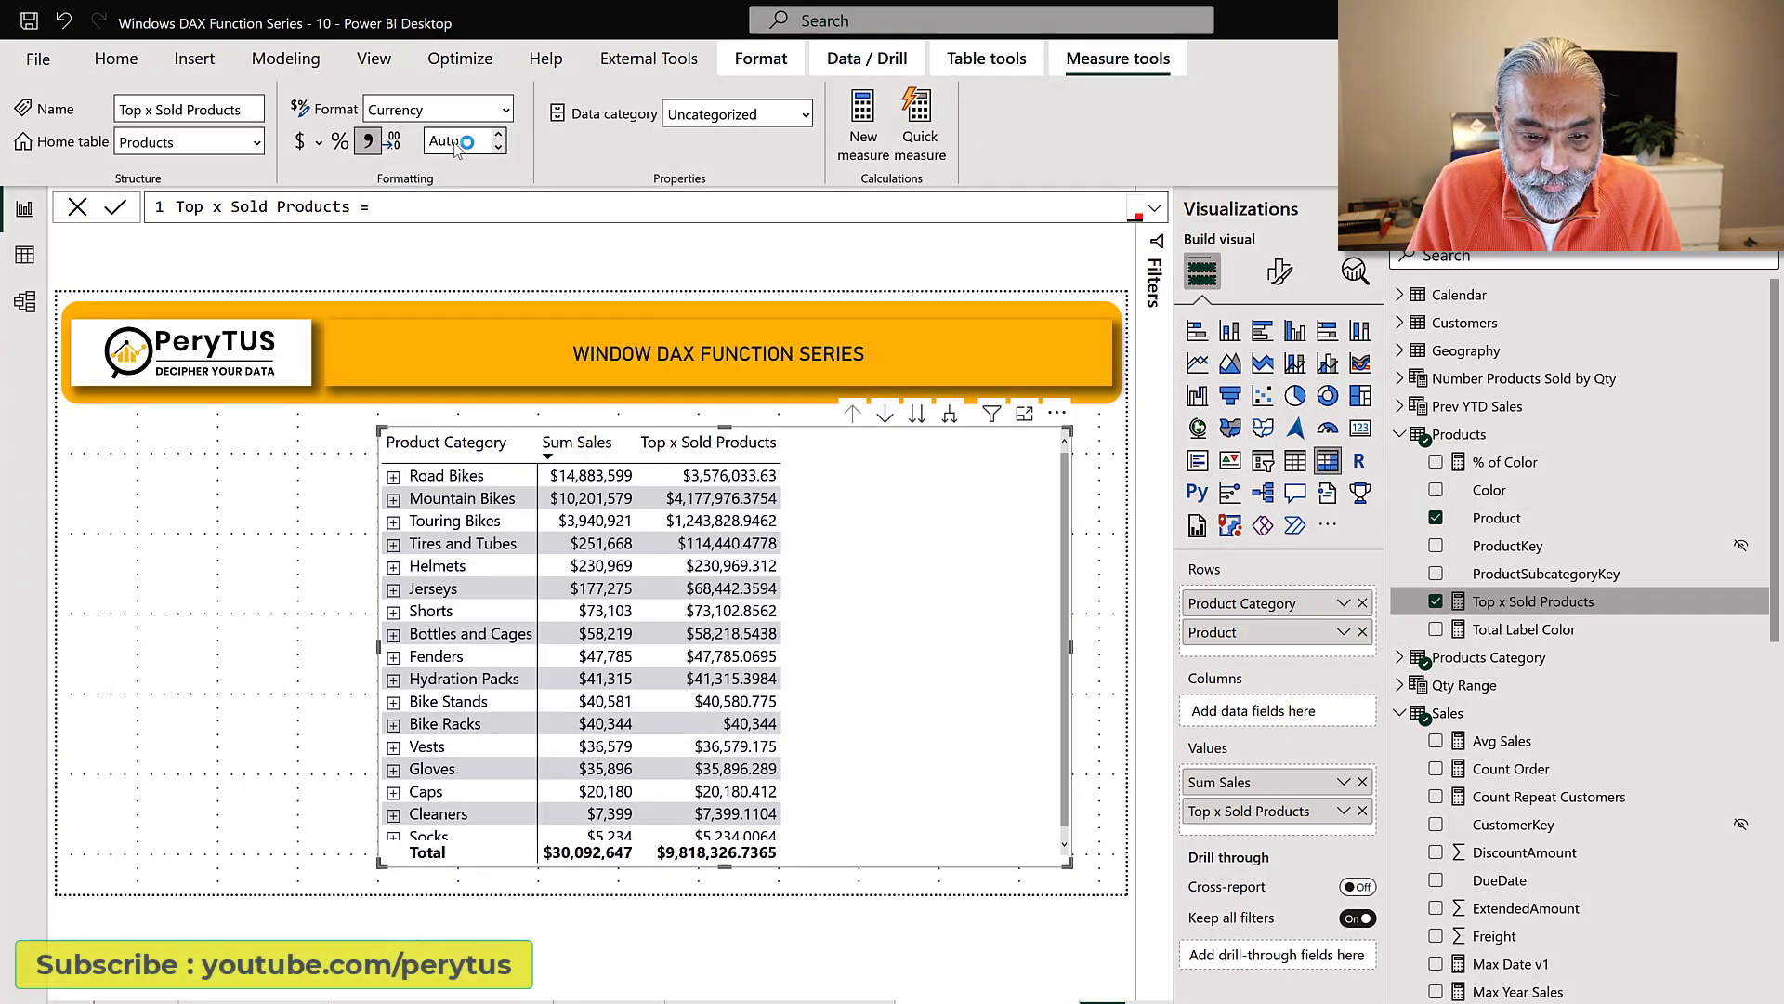
{"action": "type", "text": "0"}
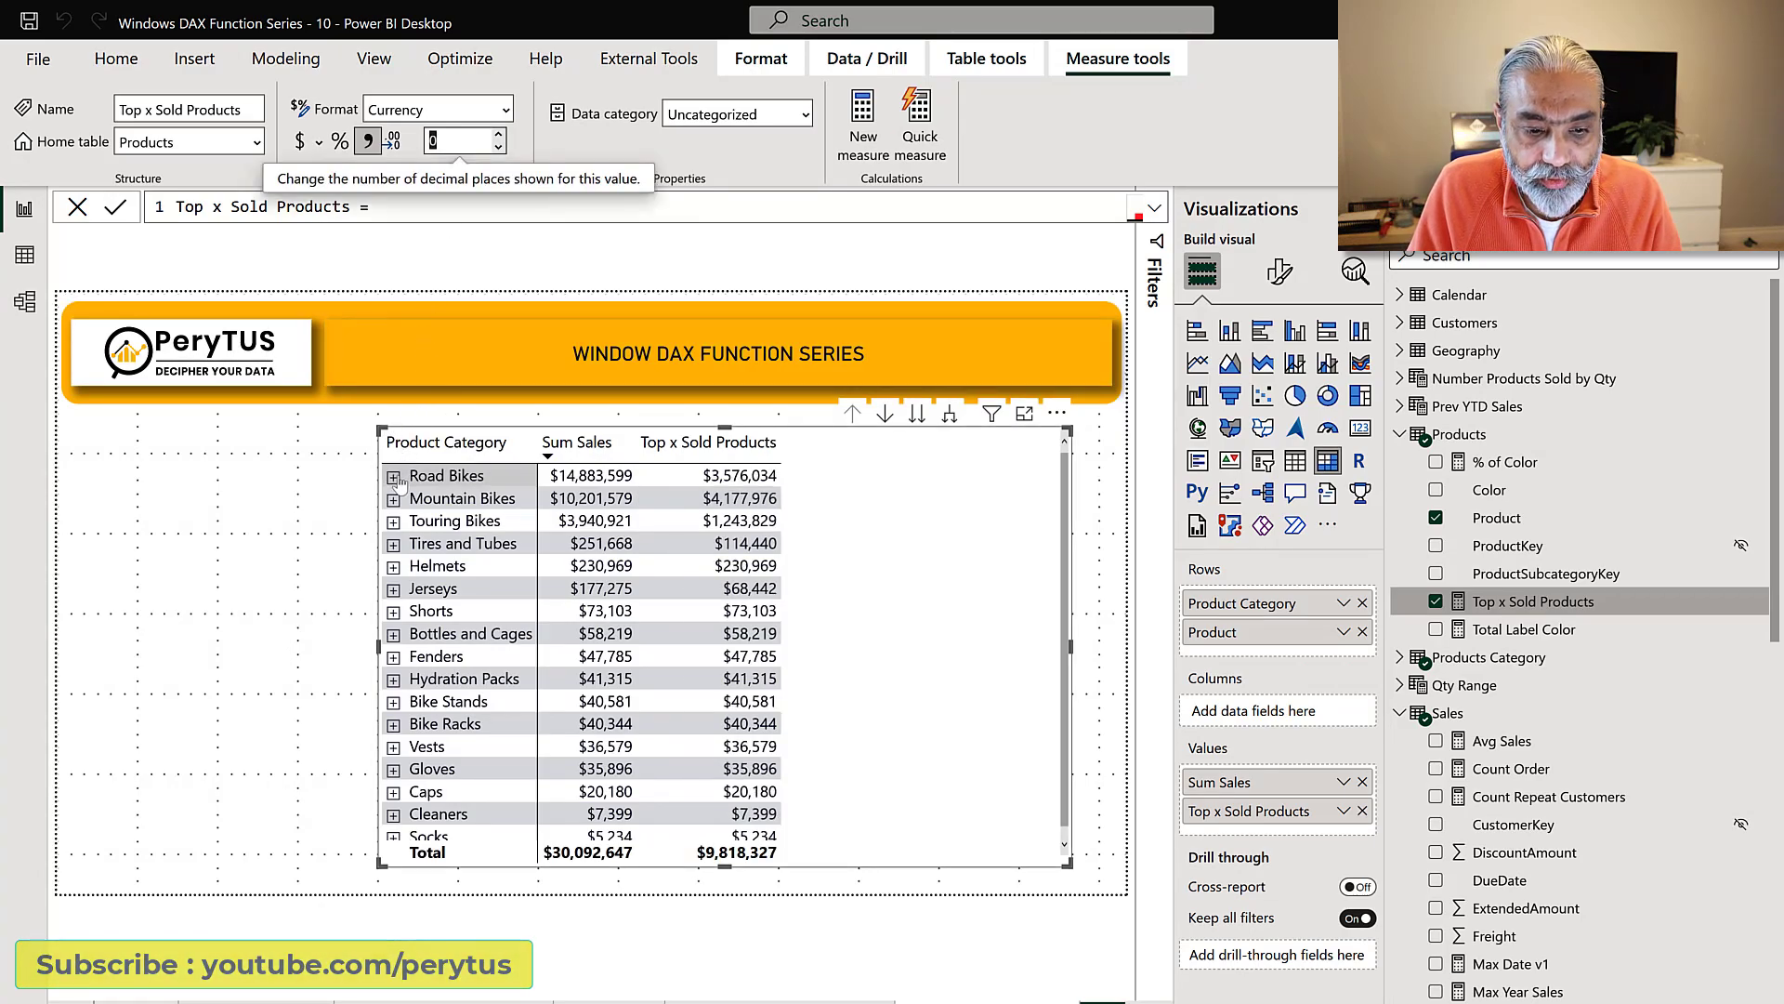
- Expand Road Bikes and inspect the Top x Sold values of the Road-150 Red rows
{"action": "left_click", "coordinate": [394, 477]}
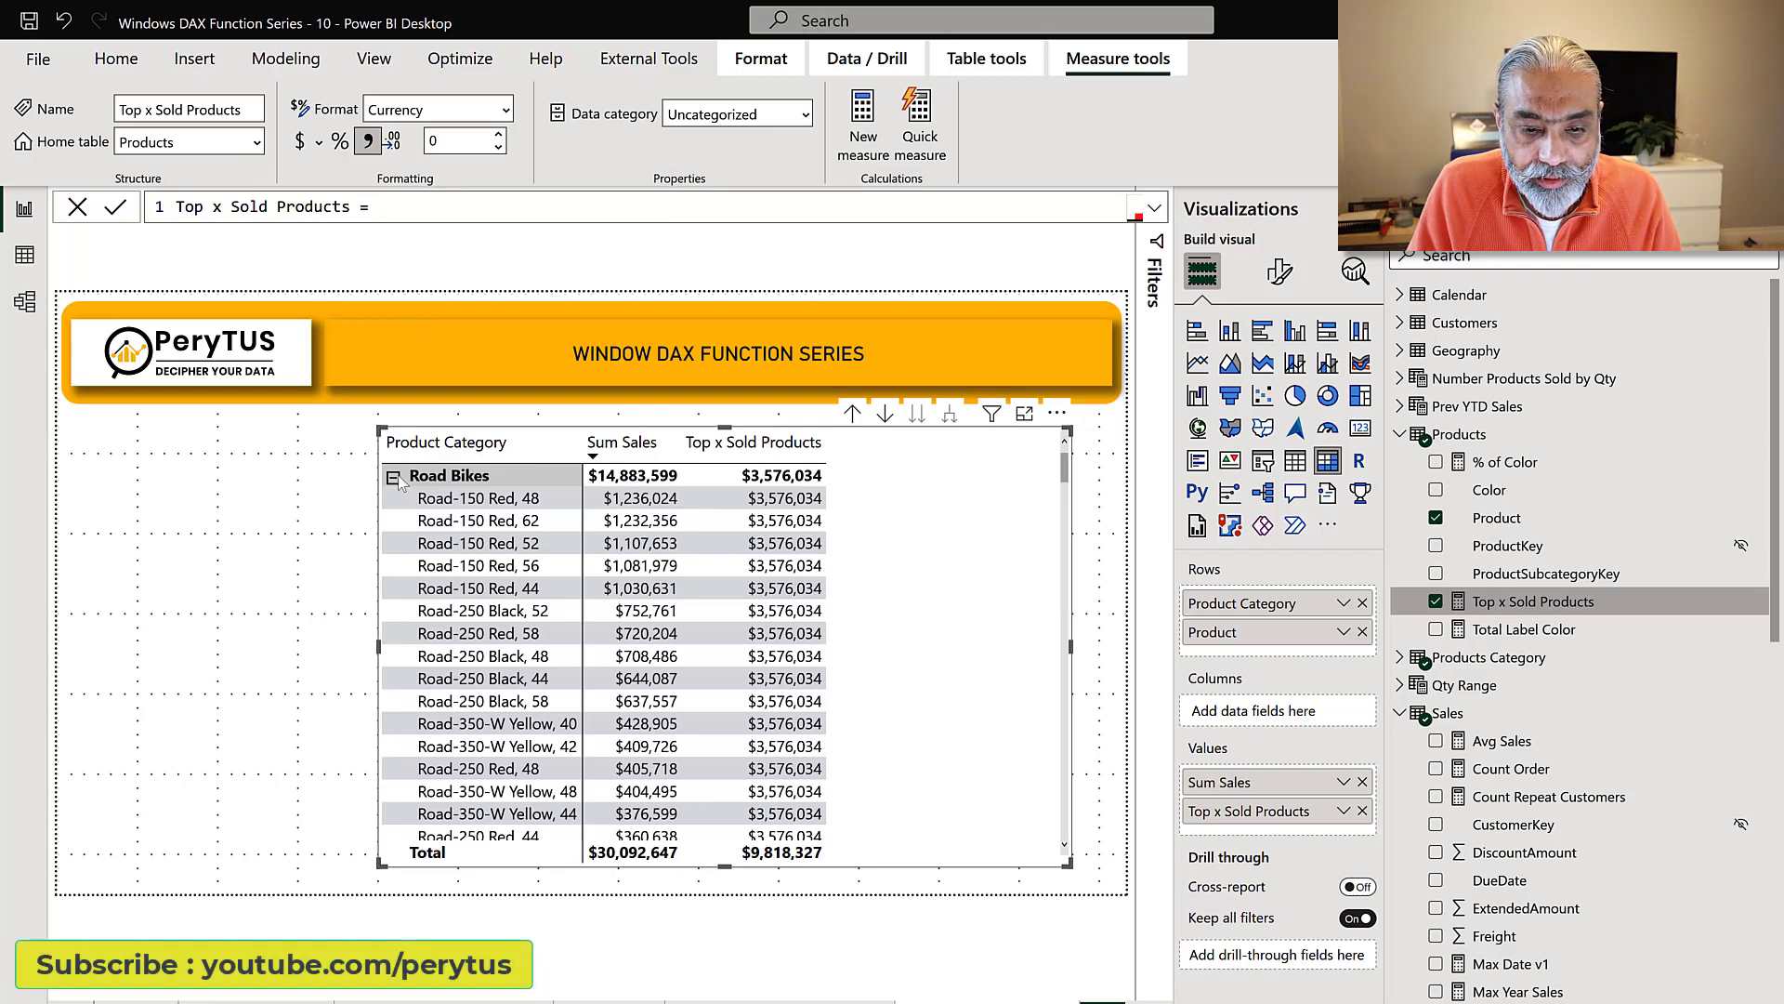
{"action": "left_click", "coordinate": [658, 509]}
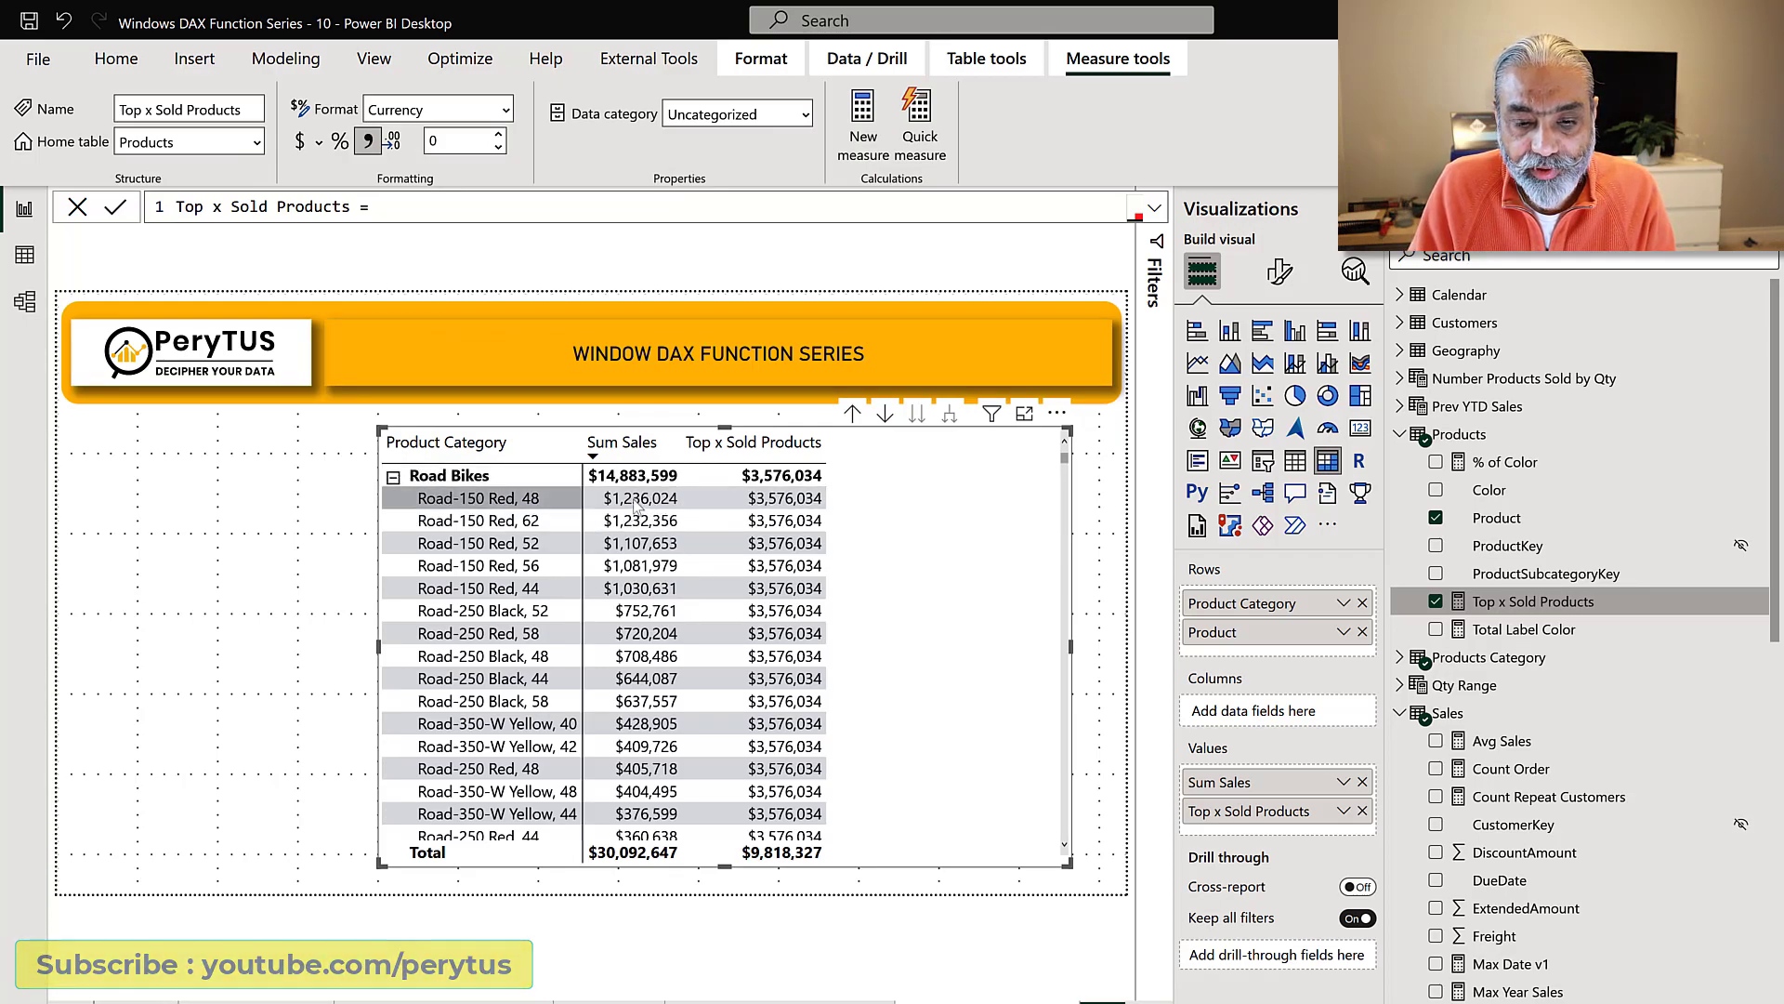
{"action": "key", "text": "Down"}
{"action": "key", "text": "Down"}
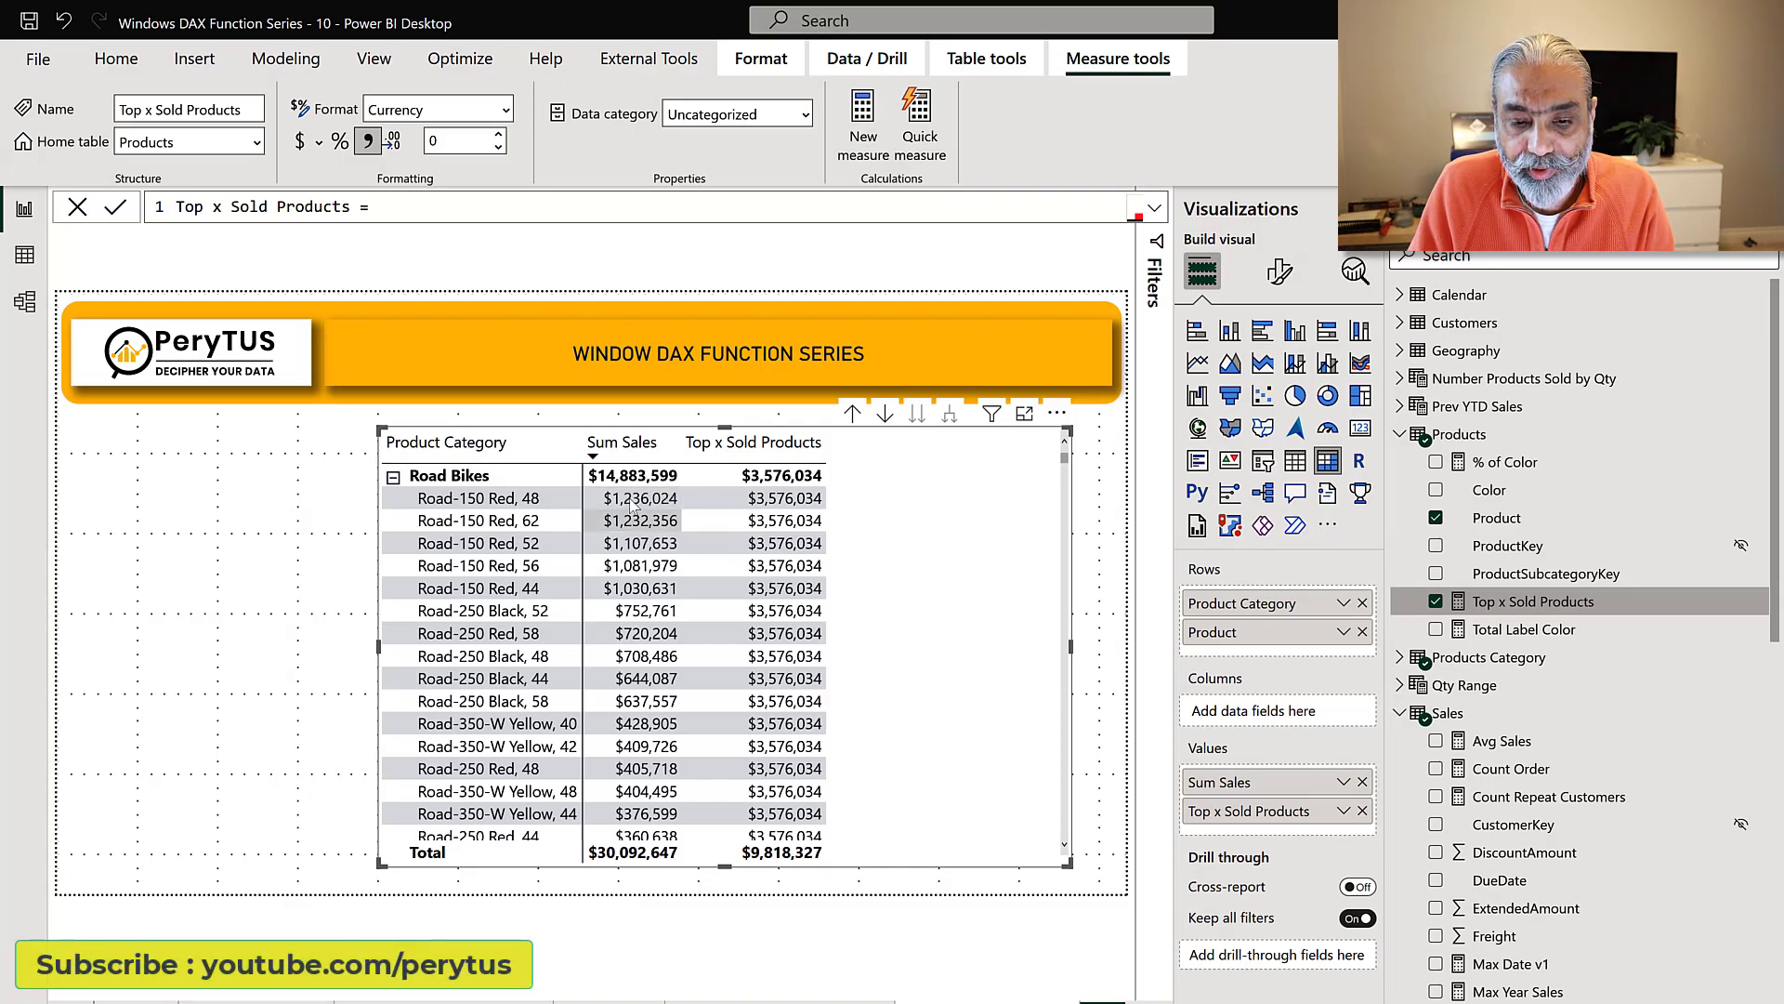
{"action": "key", "text": "Up"}
{"action": "key", "text": "Down"}
{"action": "key", "text": "Right"}
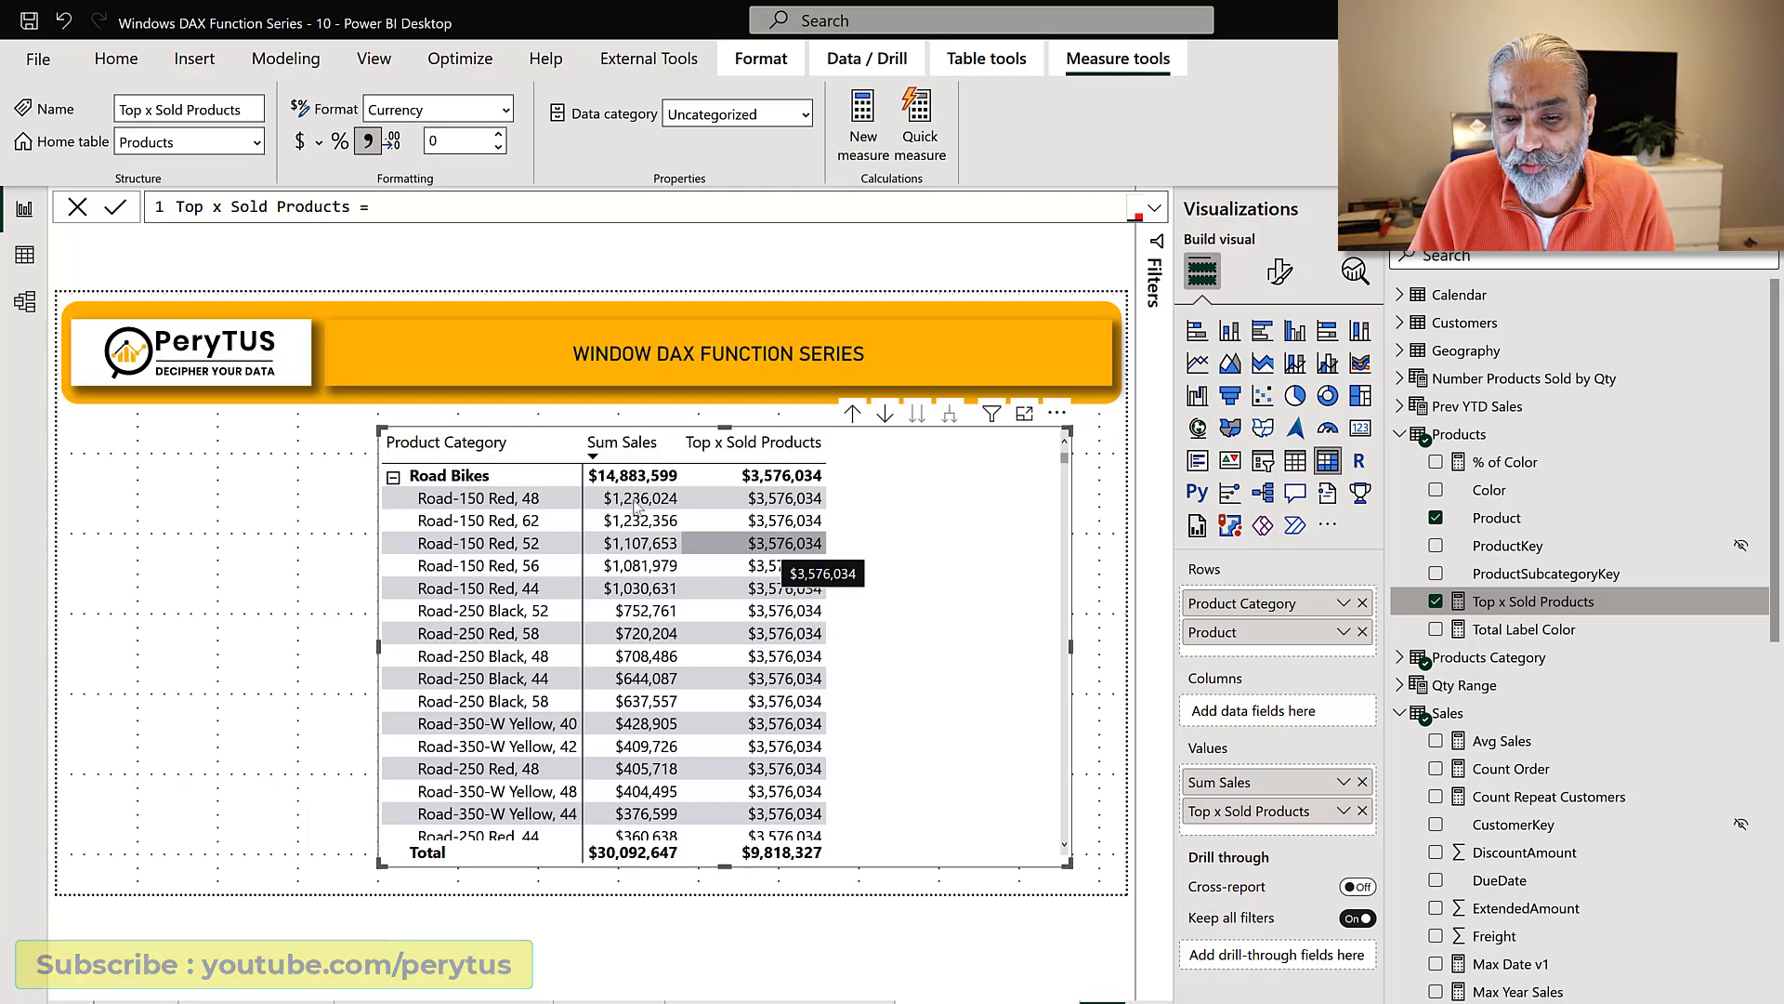
- Wrap the WINDOW filter in KEEPFILTERS in the Top x Sold Products formula
{"action": "key", "text": "Up"}
{"action": "scroll", "coordinate": [822, 563], "scroll_direction": "down", "scroll_amount": 3}
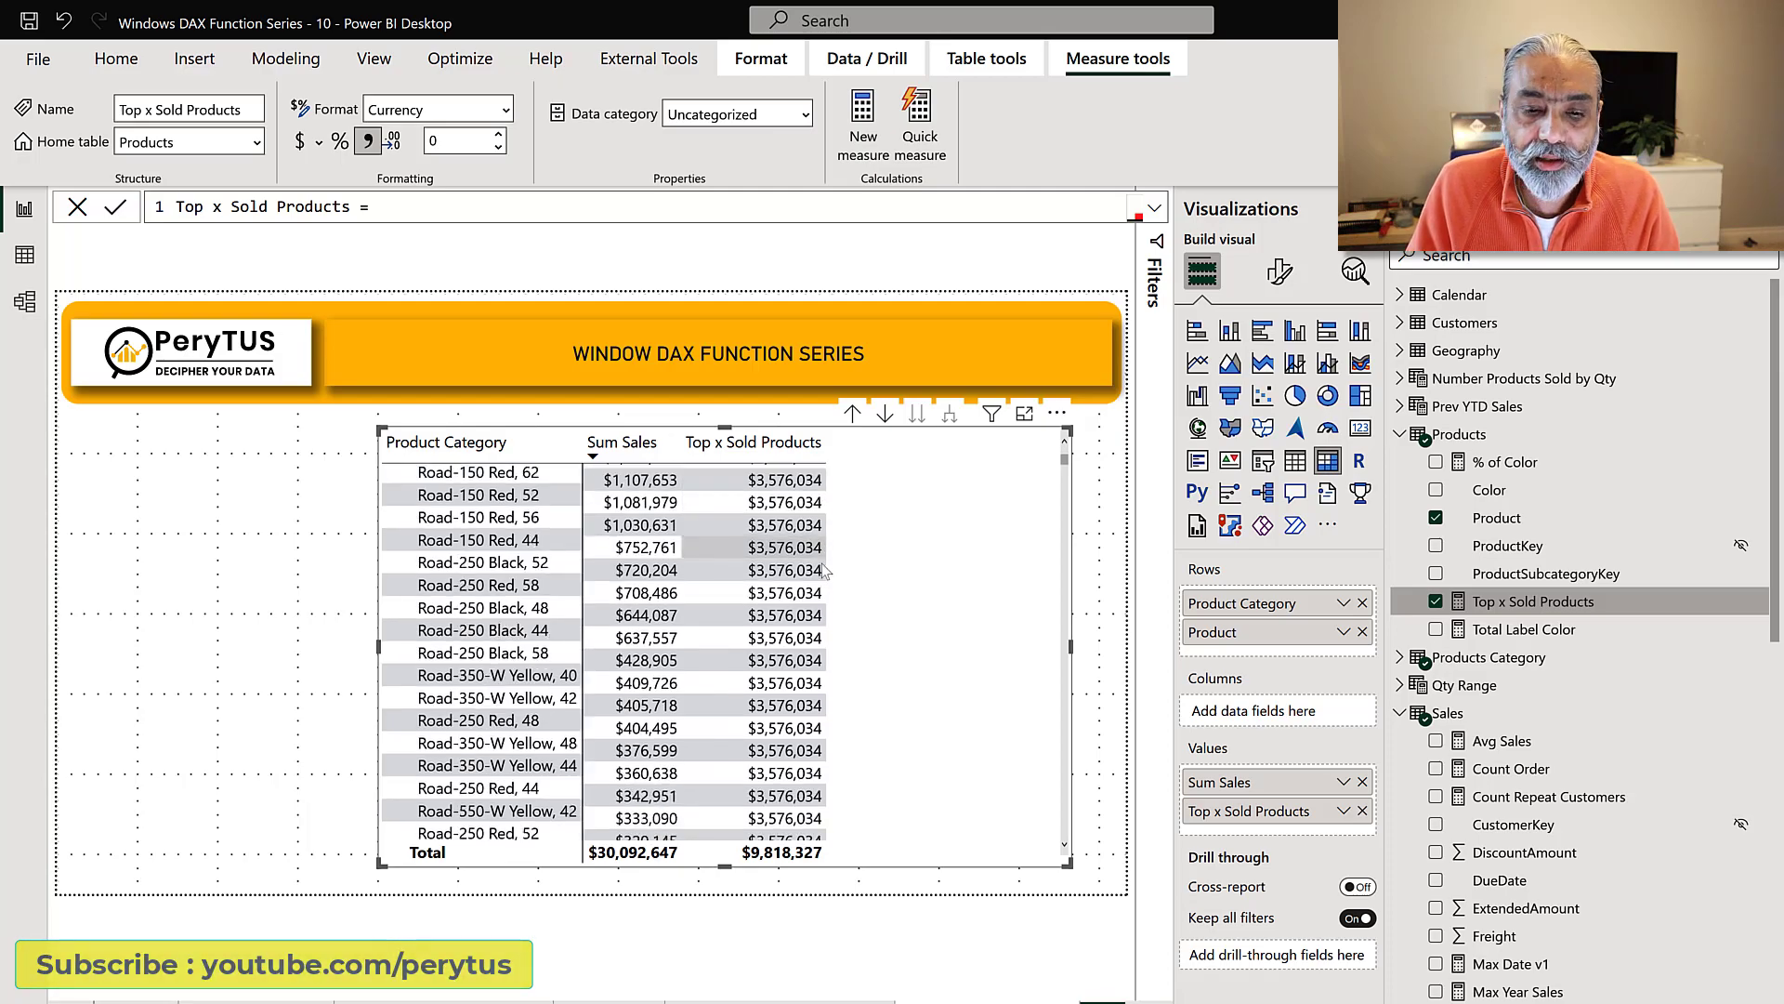
{"action": "scroll", "coordinate": [822, 563], "scroll_direction": "up", "scroll_amount": 3}
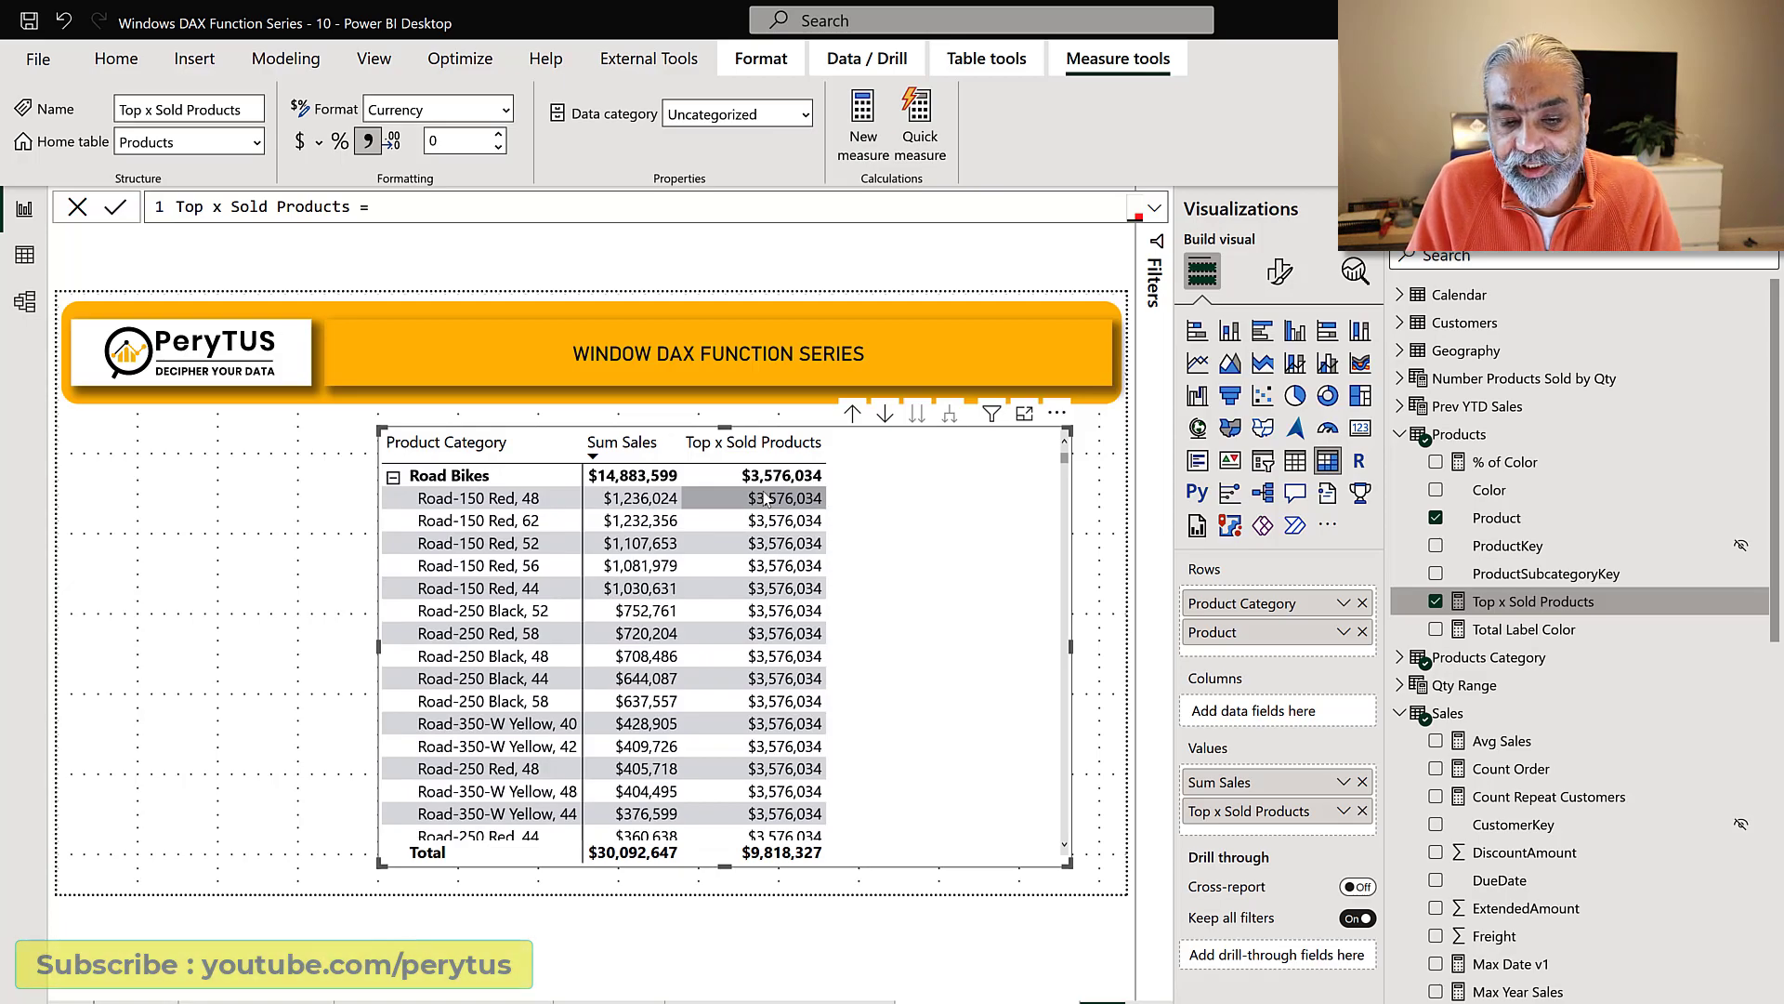
{"action": "key", "text": "Left"}
{"action": "key", "text": "Up"}
{"action": "left_click", "coordinate": [1154, 209]}
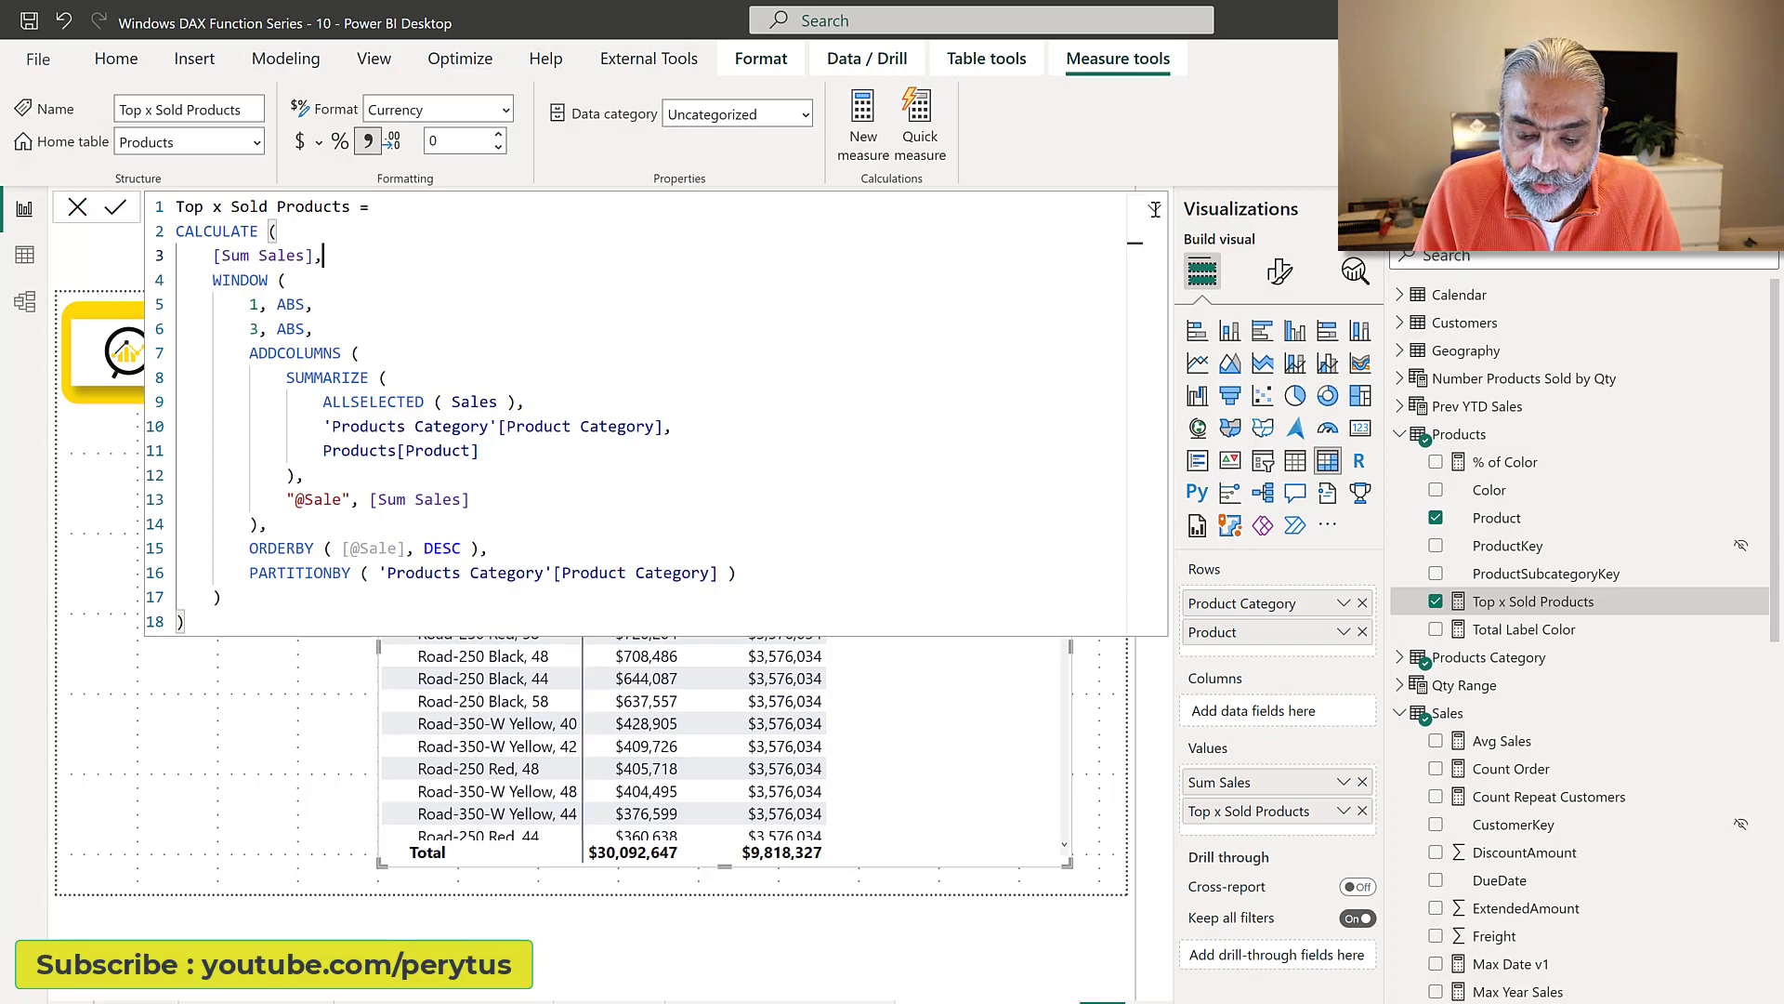
{"action": "type", "text": "KEEPFILTERS ("}
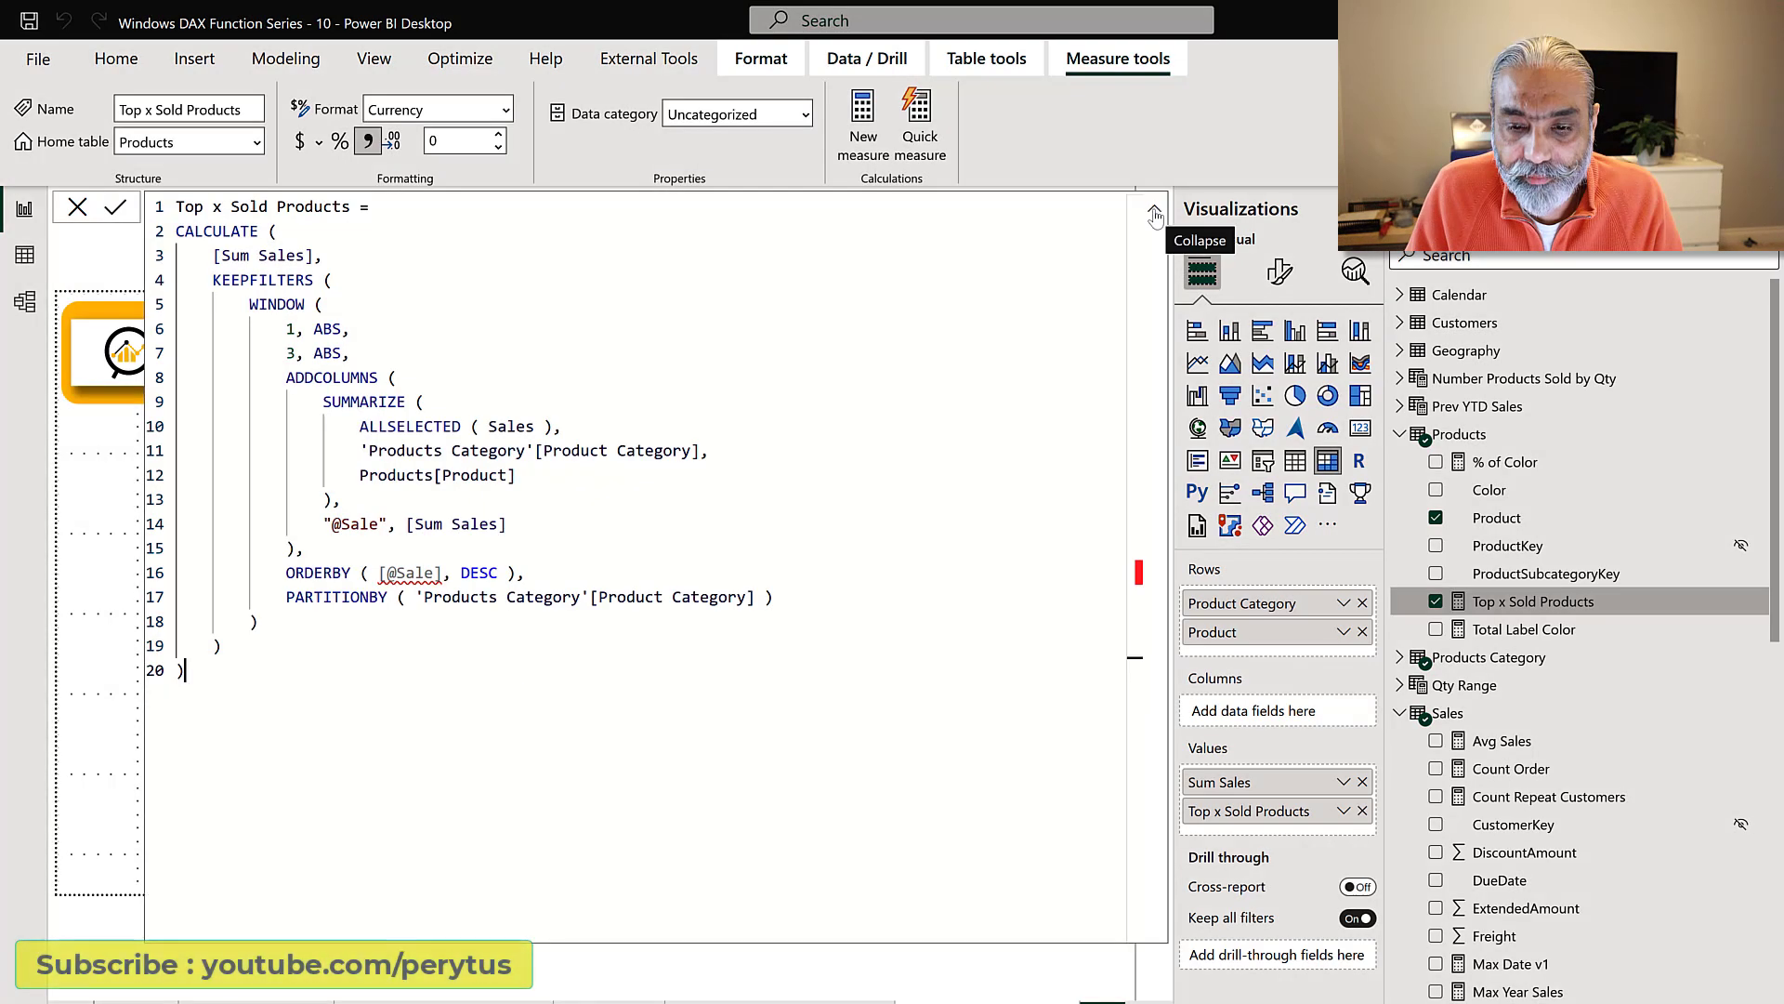
{"action": "left_click", "coordinate": [1153, 212]}
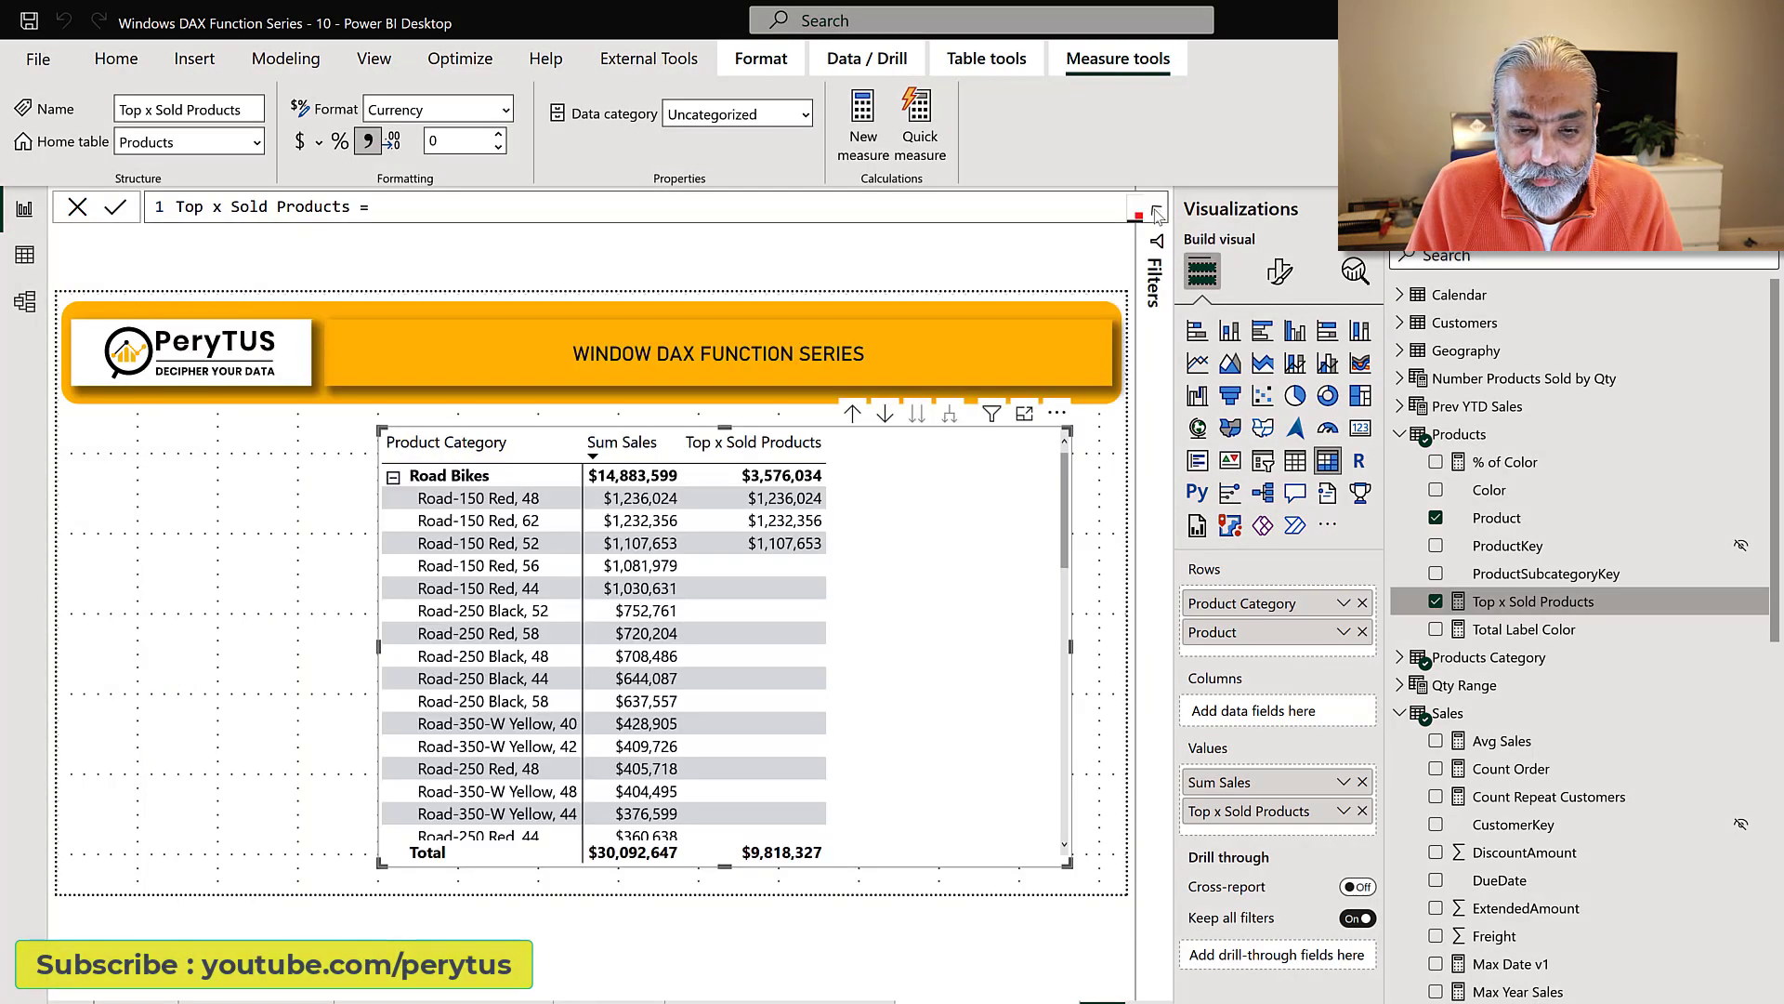
- Collapse Road Bikes, then expand and collapse Helmets to check its top products
{"action": "left_click", "coordinate": [393, 478]}
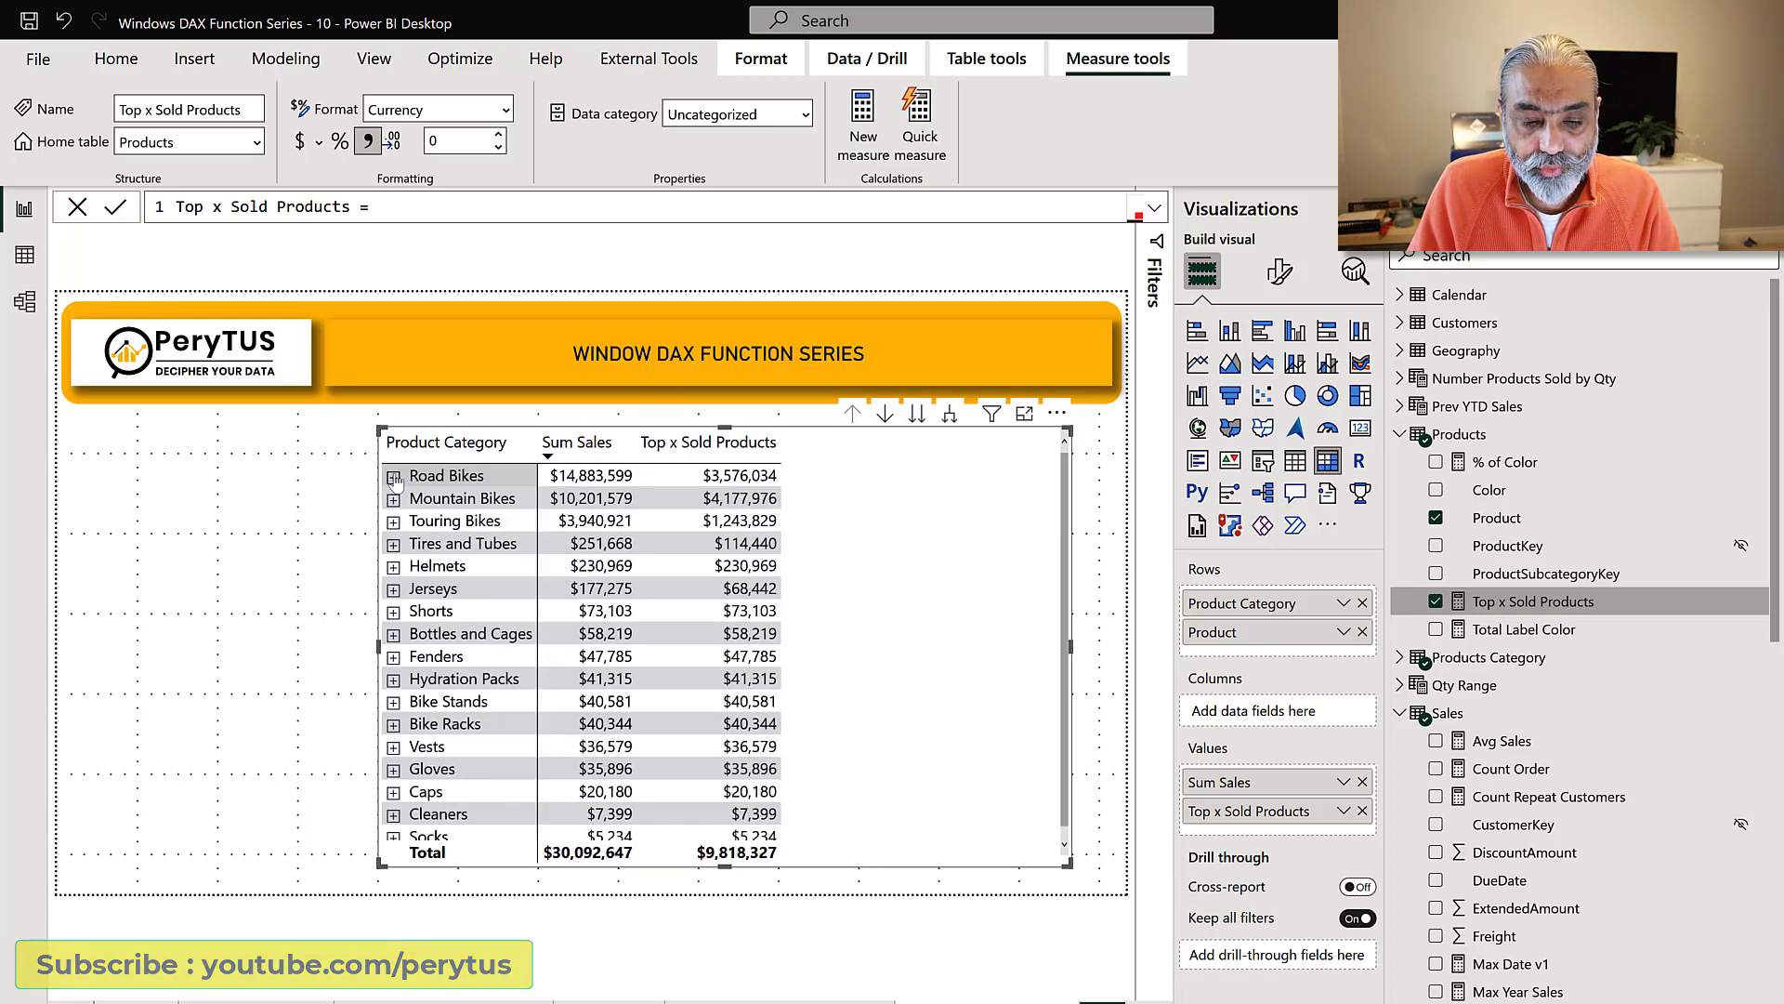
{"action": "left_click", "coordinate": [393, 567]}
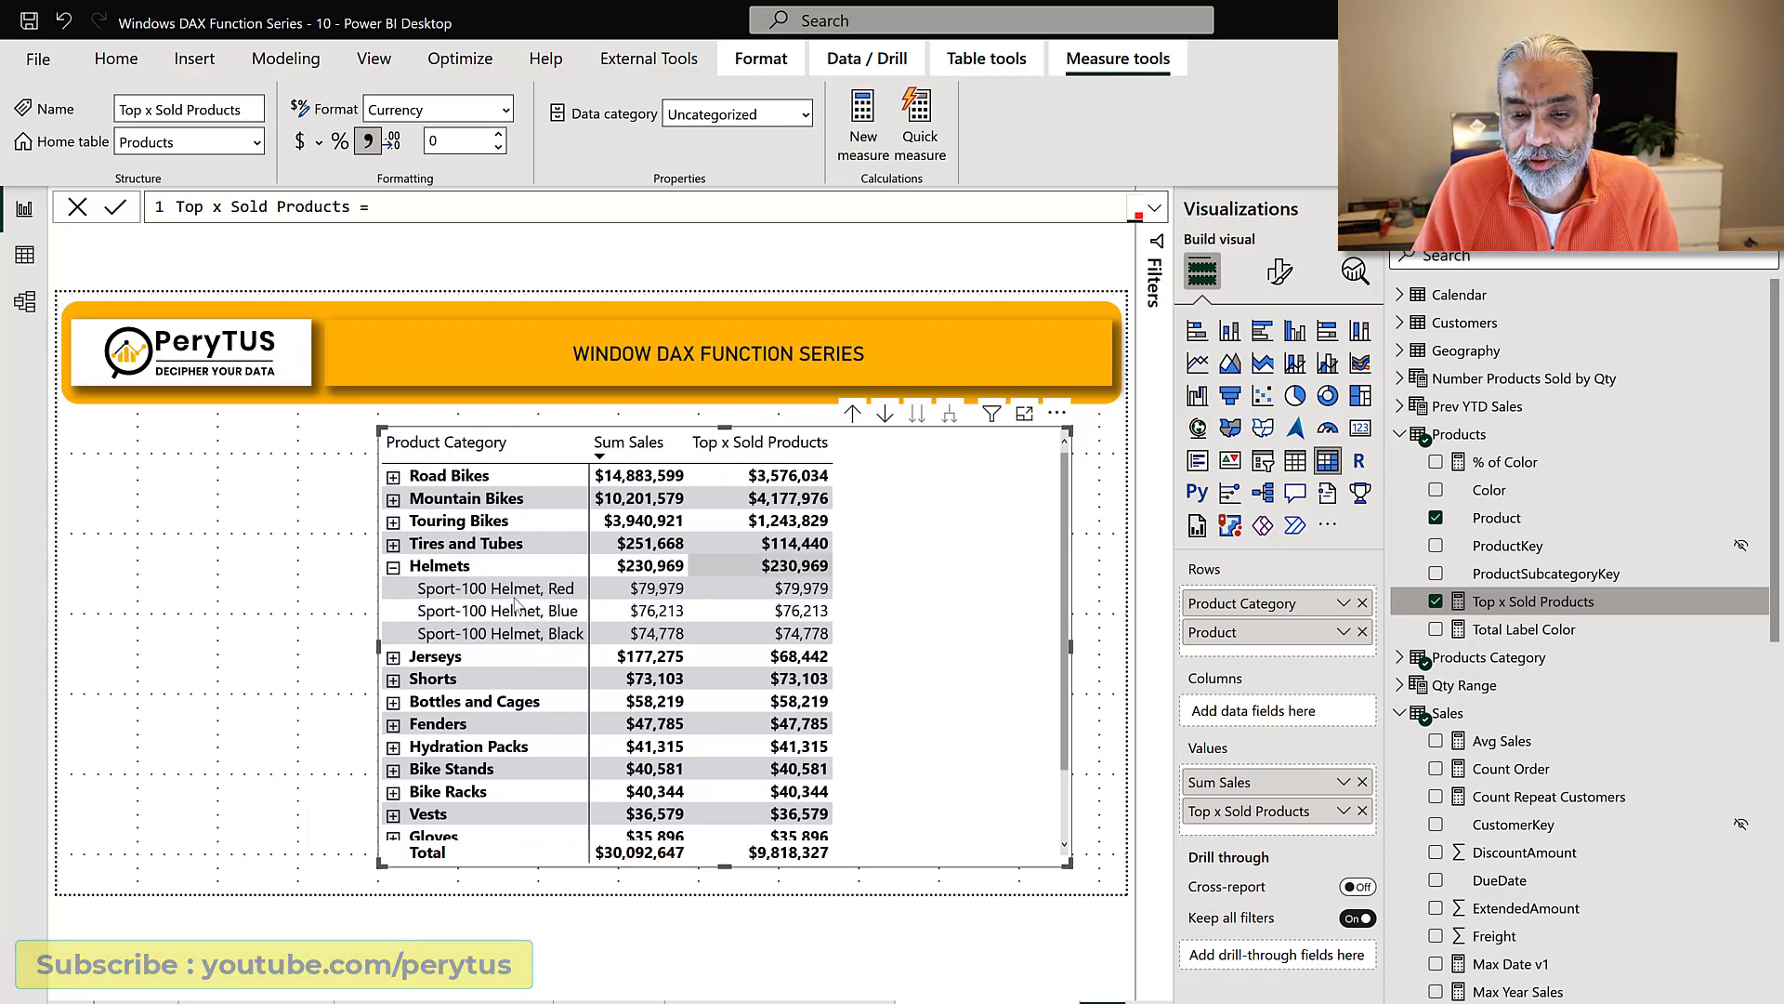
{"action": "left_click", "coordinate": [394, 568]}
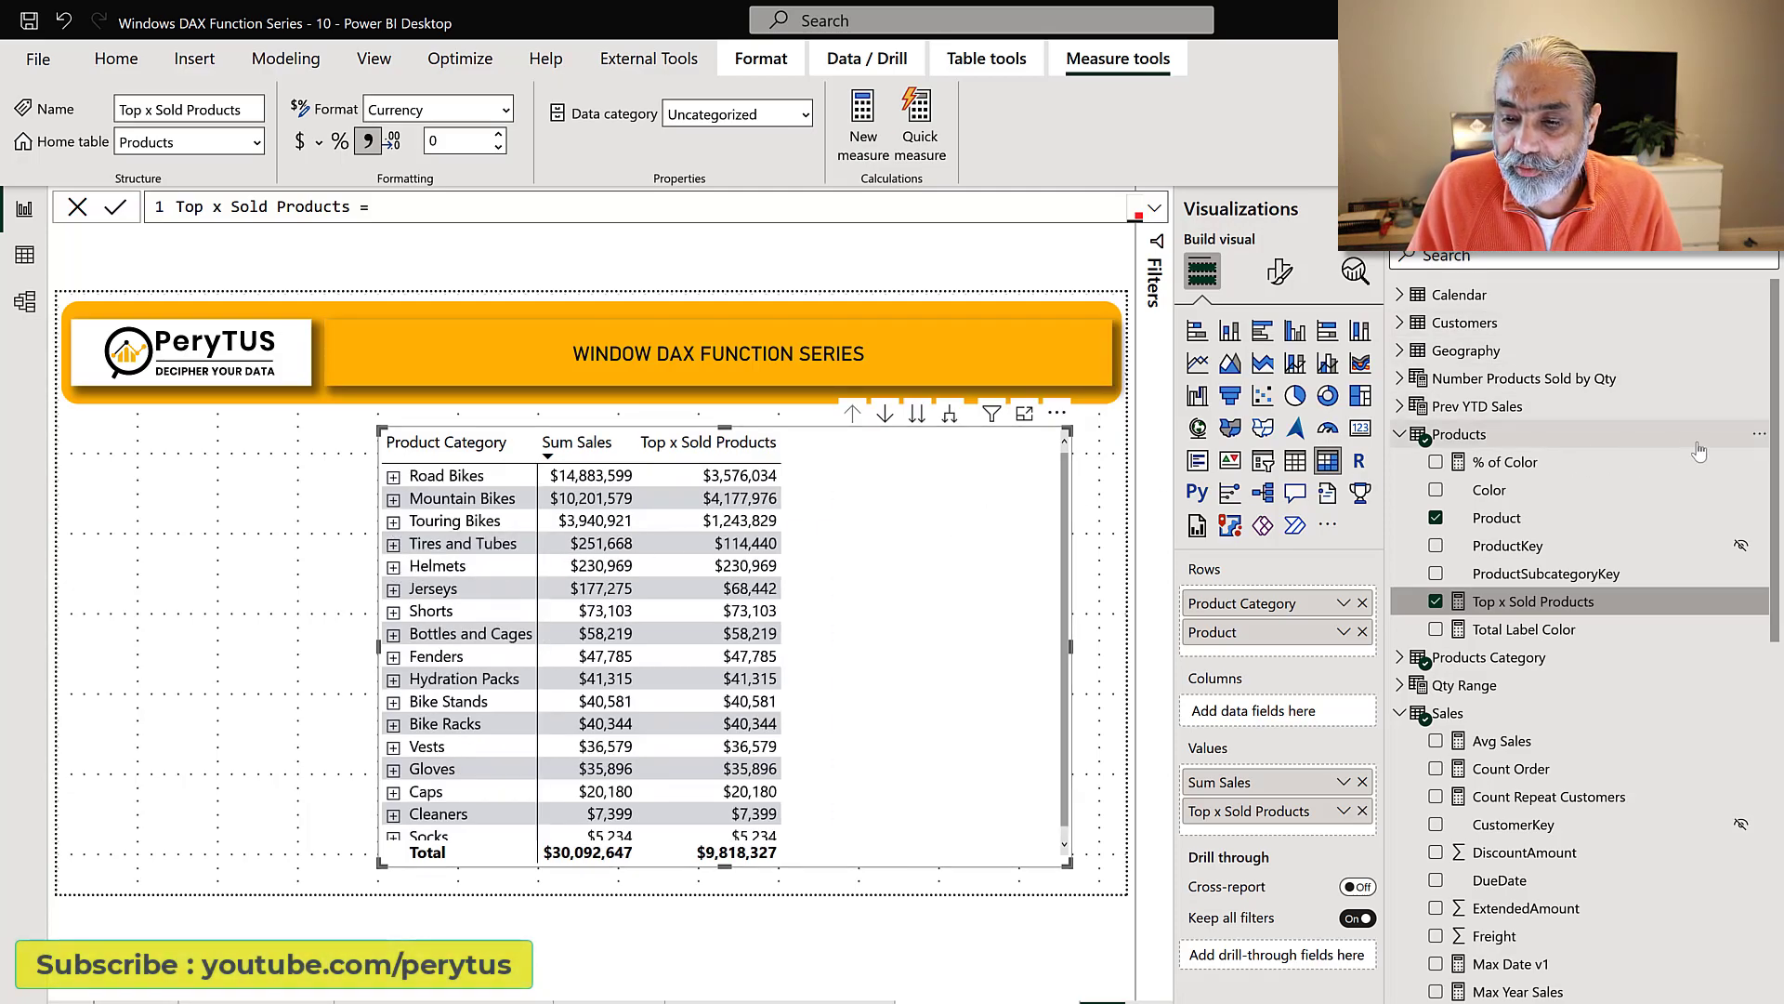
- Create a new Products measure named 'Share of Top x Sold Products'
{"action": "left_click", "coordinate": [1759, 439]}
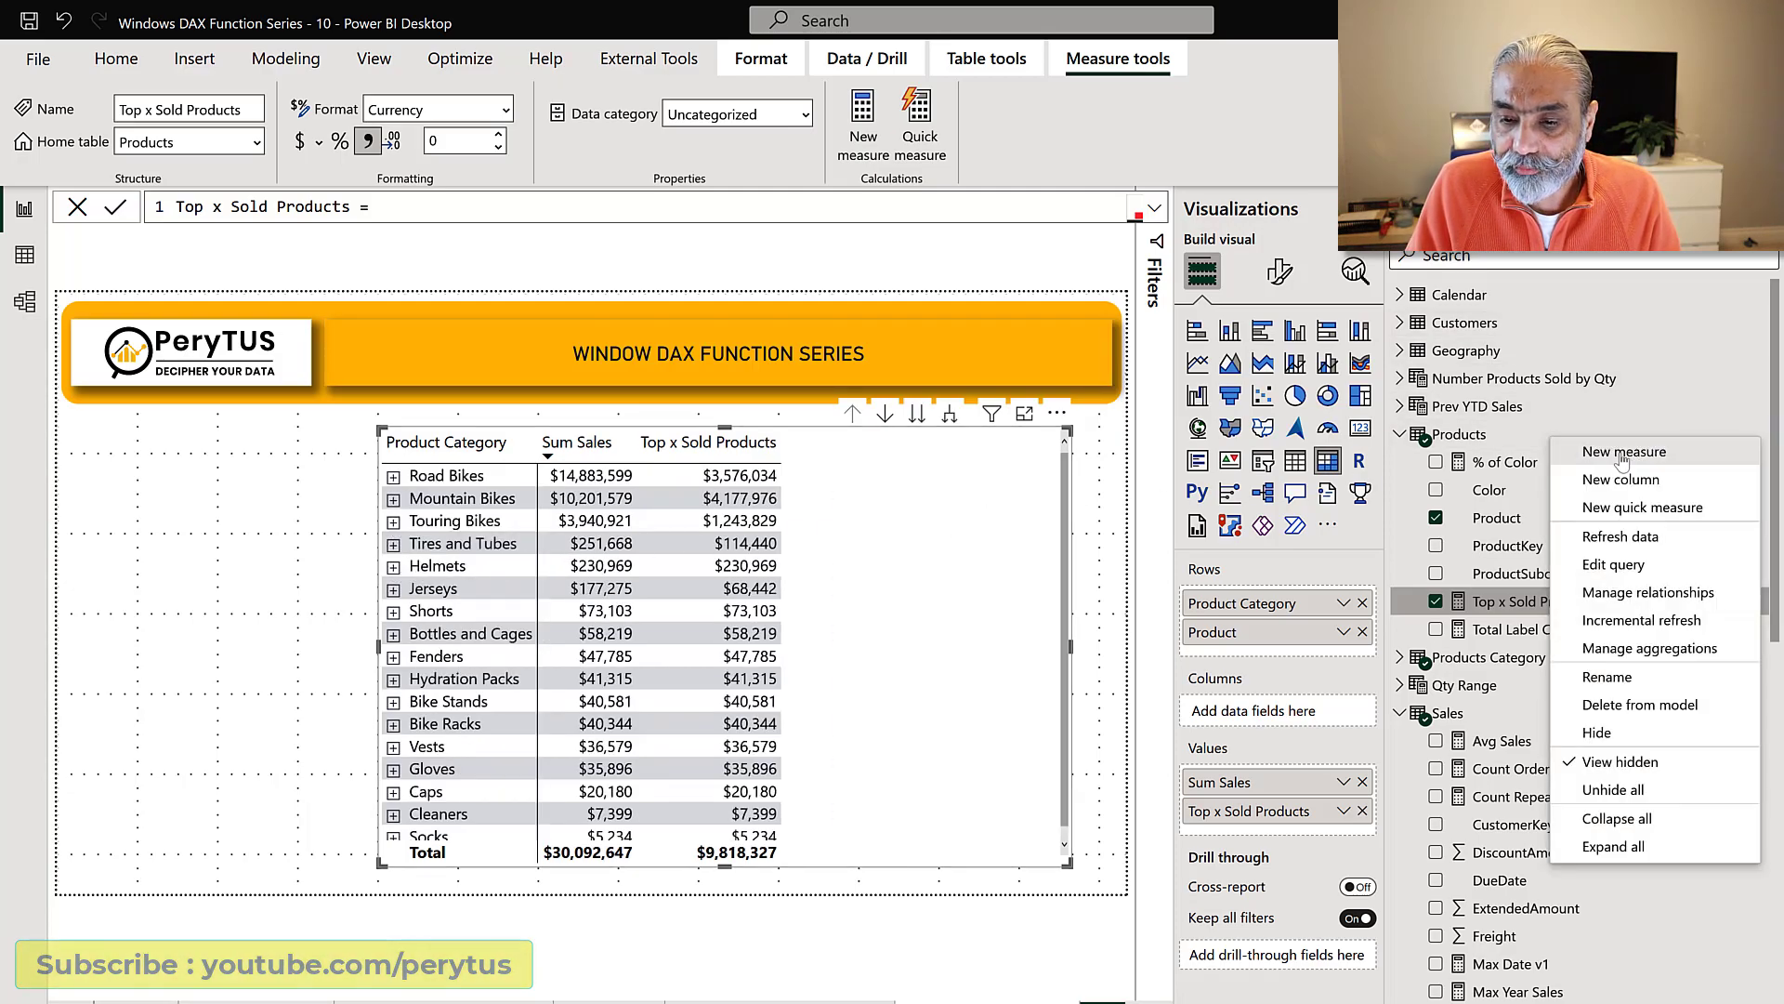
{"action": "key", "text": "Escape"}
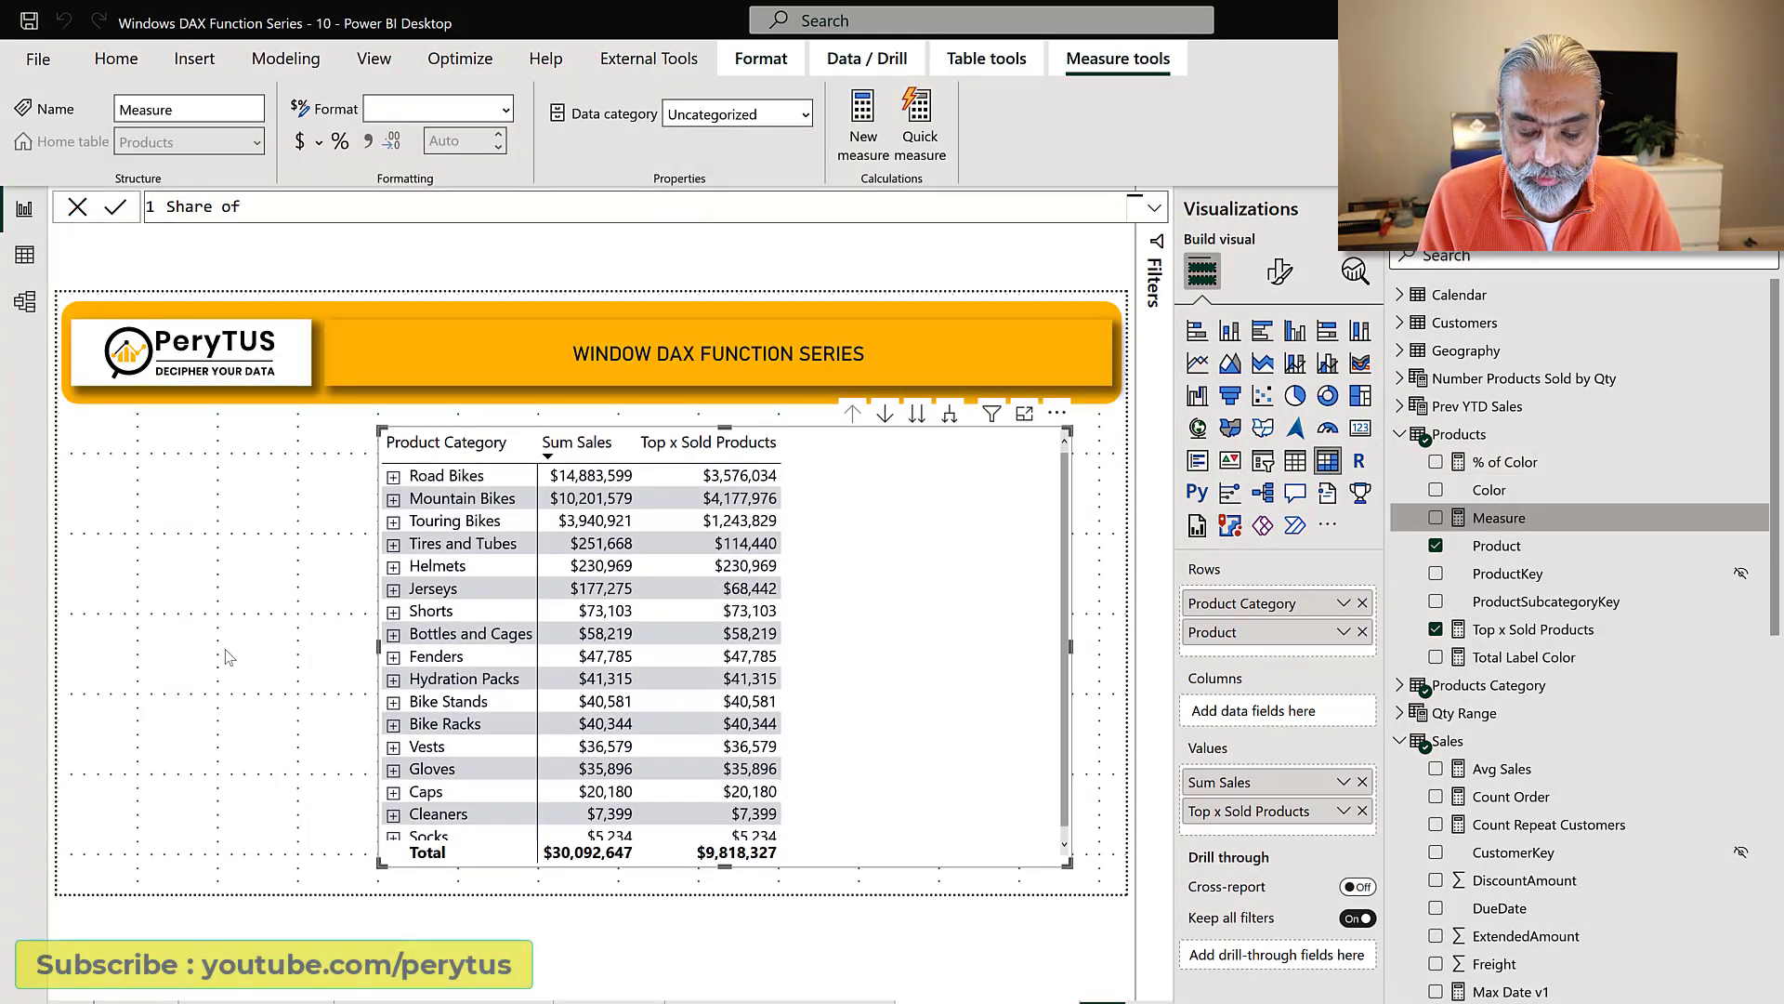
{"action": "type", "text": "Top x Sold Produts ="}
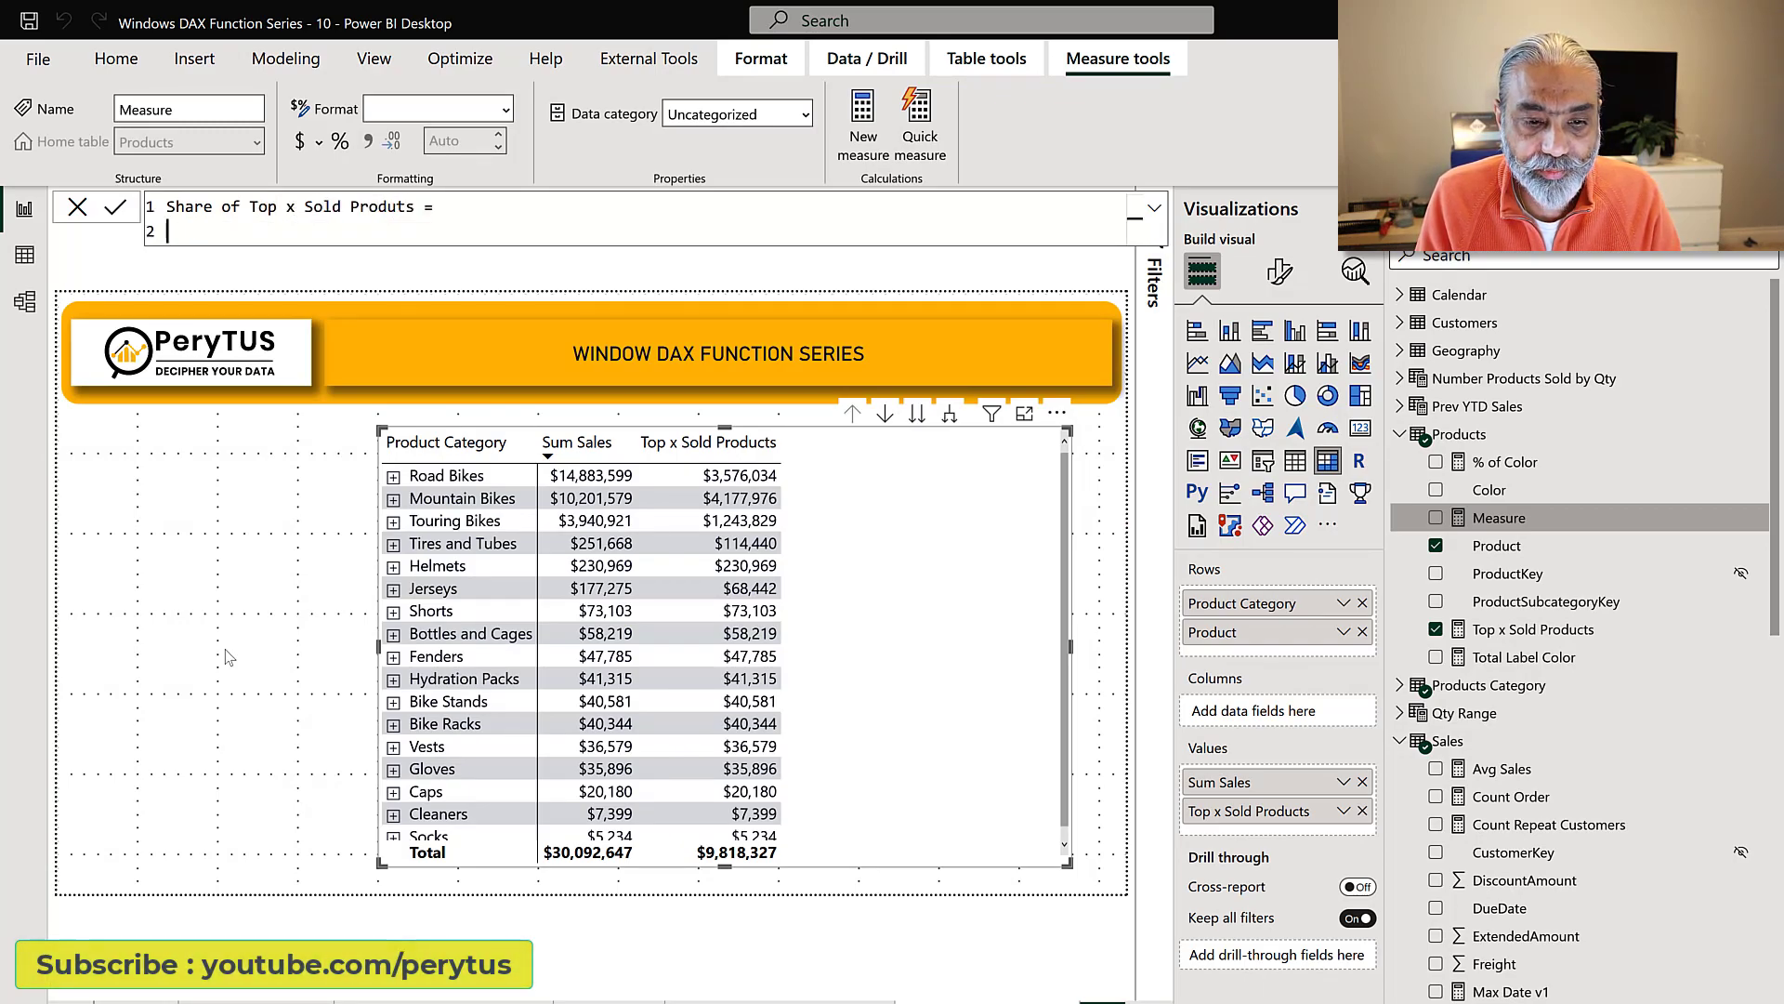
{"action": "key", "text": "BackSpace"}
{"action": "type", "text": "t"}
{"action": "key", "text": "BackSpace"}
{"action": "type", "text": "cts ="}
{"action": "key", "text": "shift+Return"}
- Define it as DIVIDE( [Top x Sold Products], [Sum Sales] )
{"action": "type", "text": "DIIVI"}
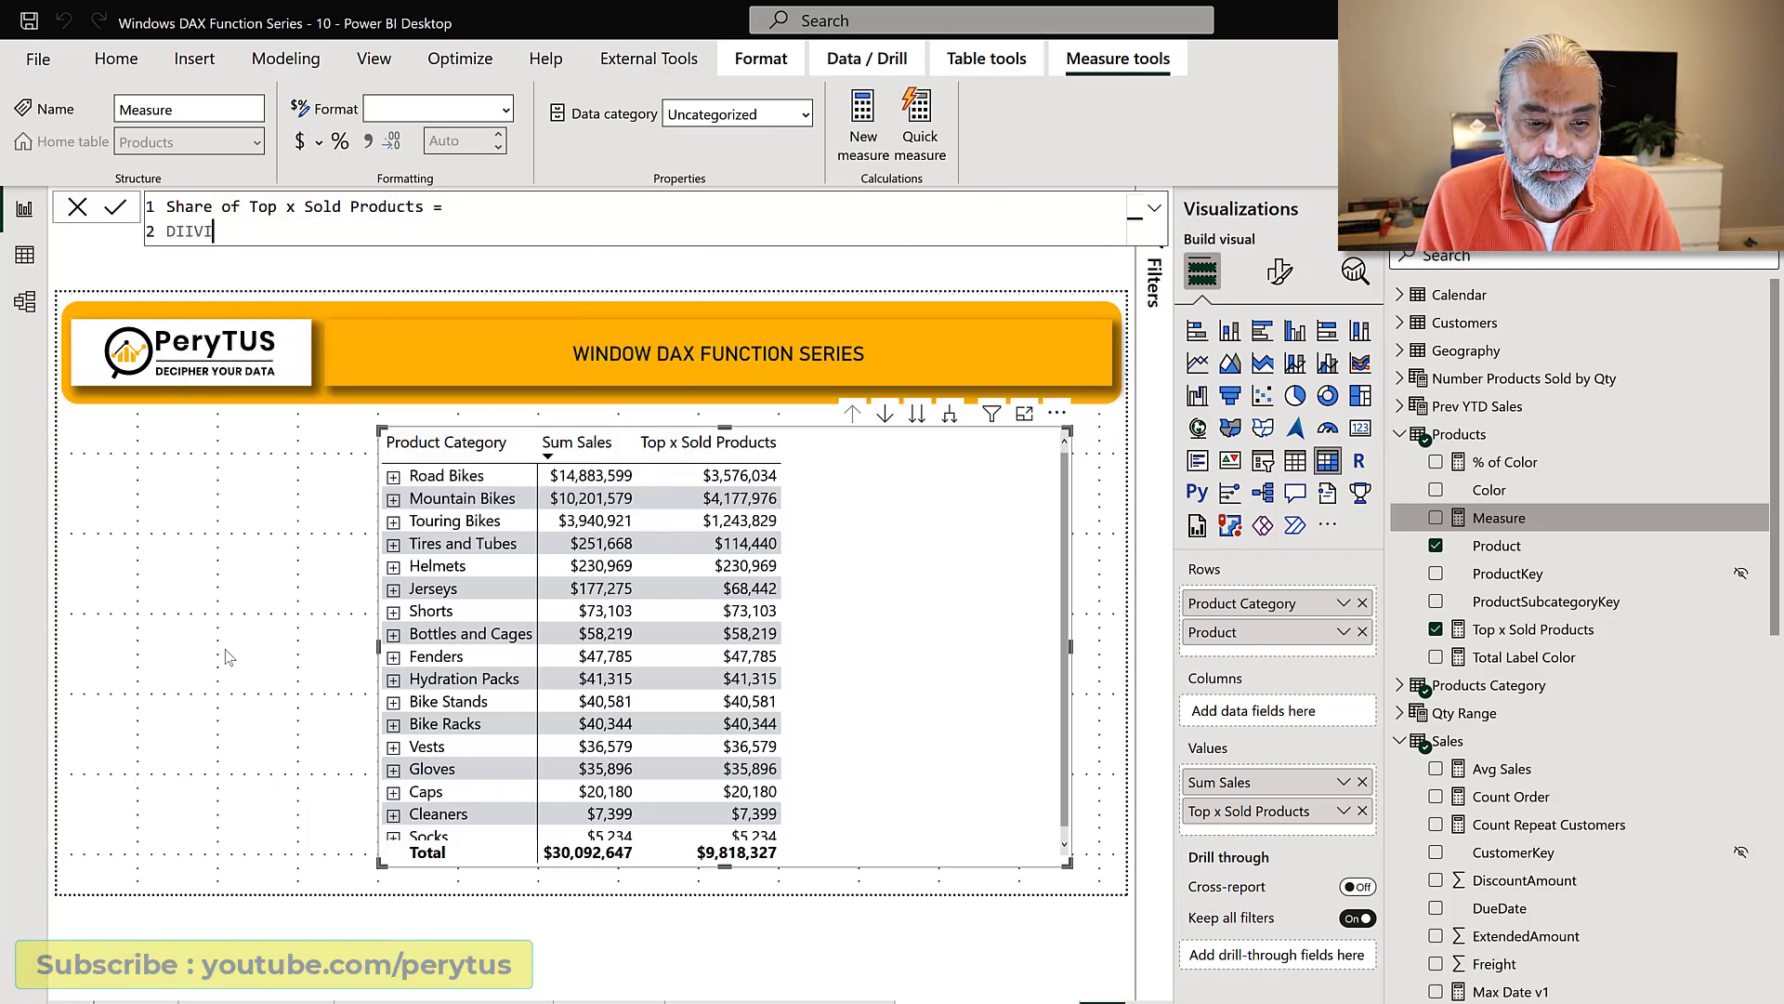
{"action": "key", "text": "BackSpace"}
{"action": "type", "text": "VIDE ( "}
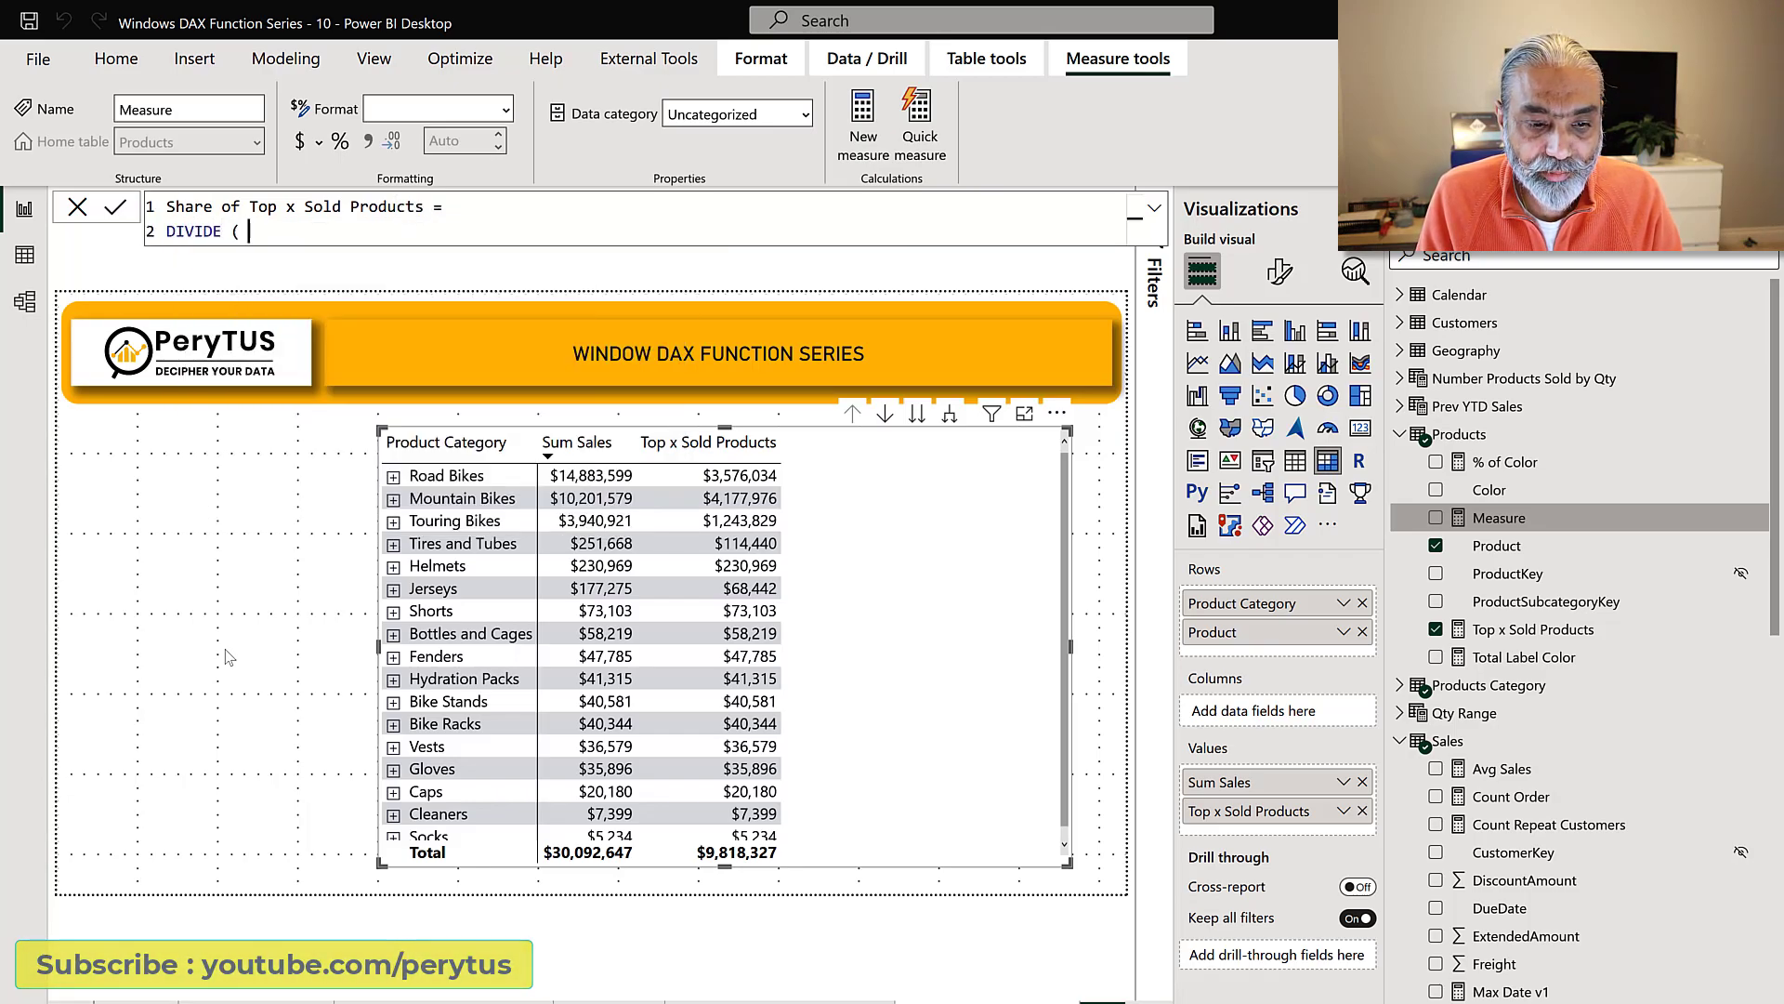
{"action": "type", "text": "[Top x"}
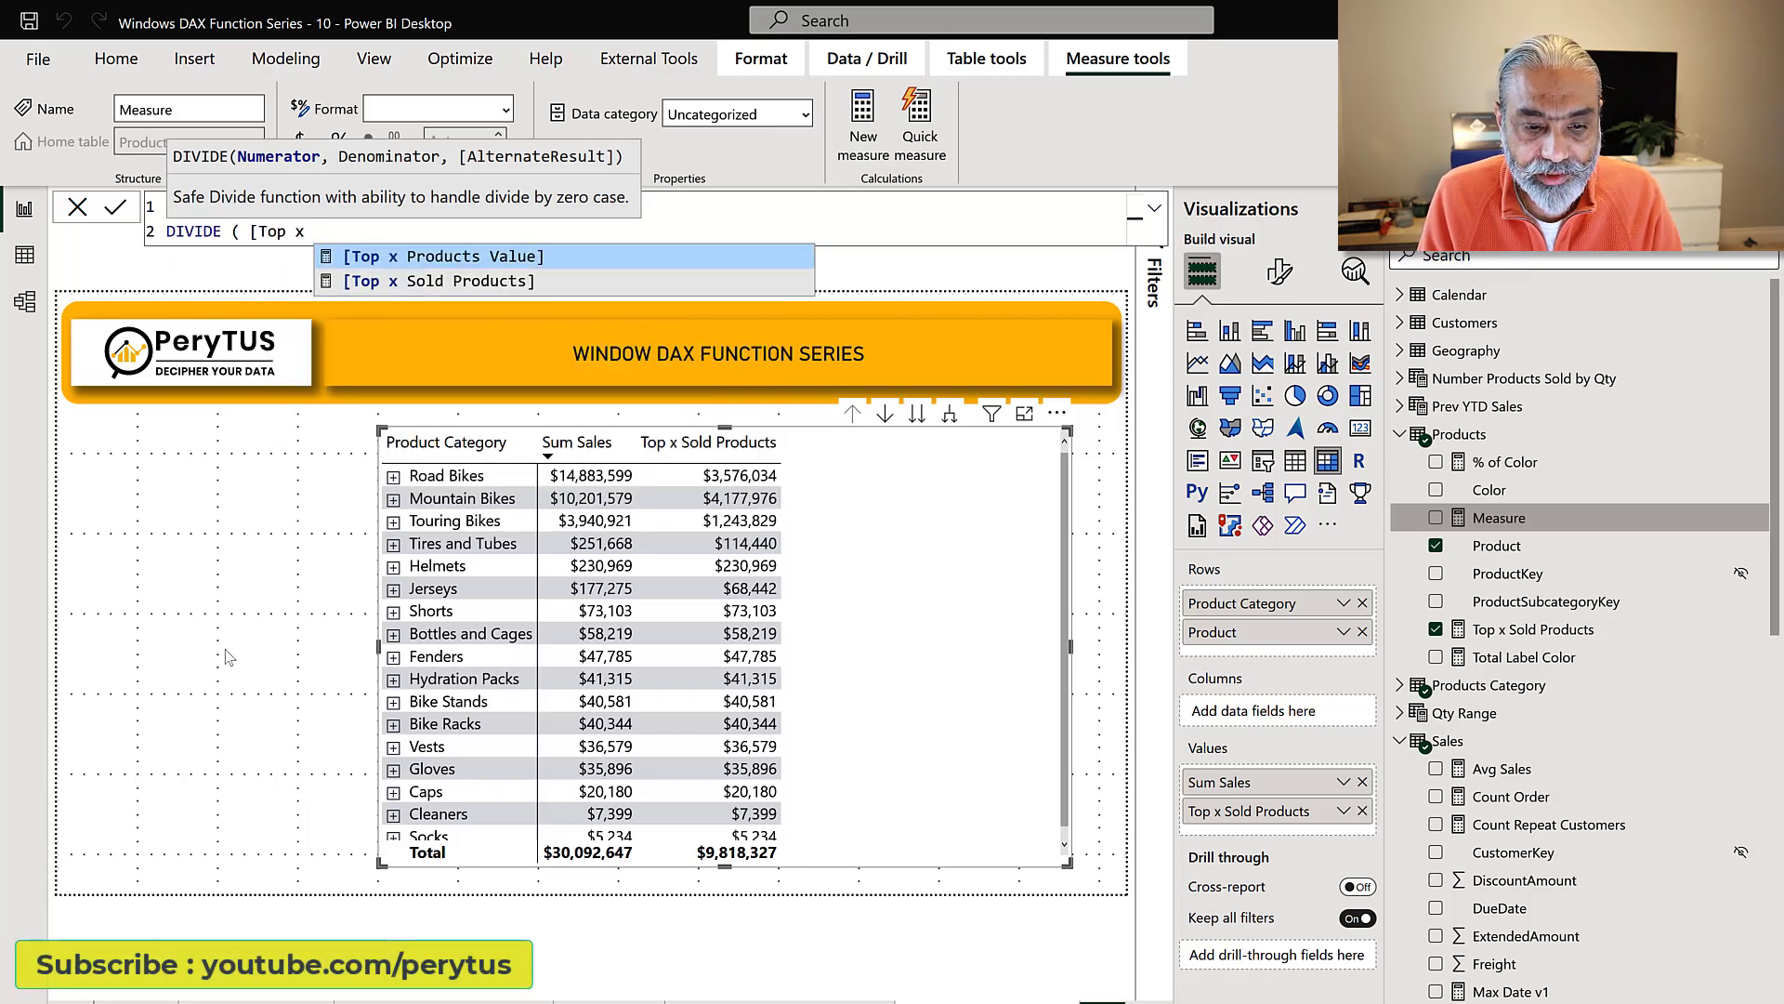
{"action": "key", "text": "Down"}
{"action": "key", "text": "Tab"}
{"action": "type", "text": ", [S"}
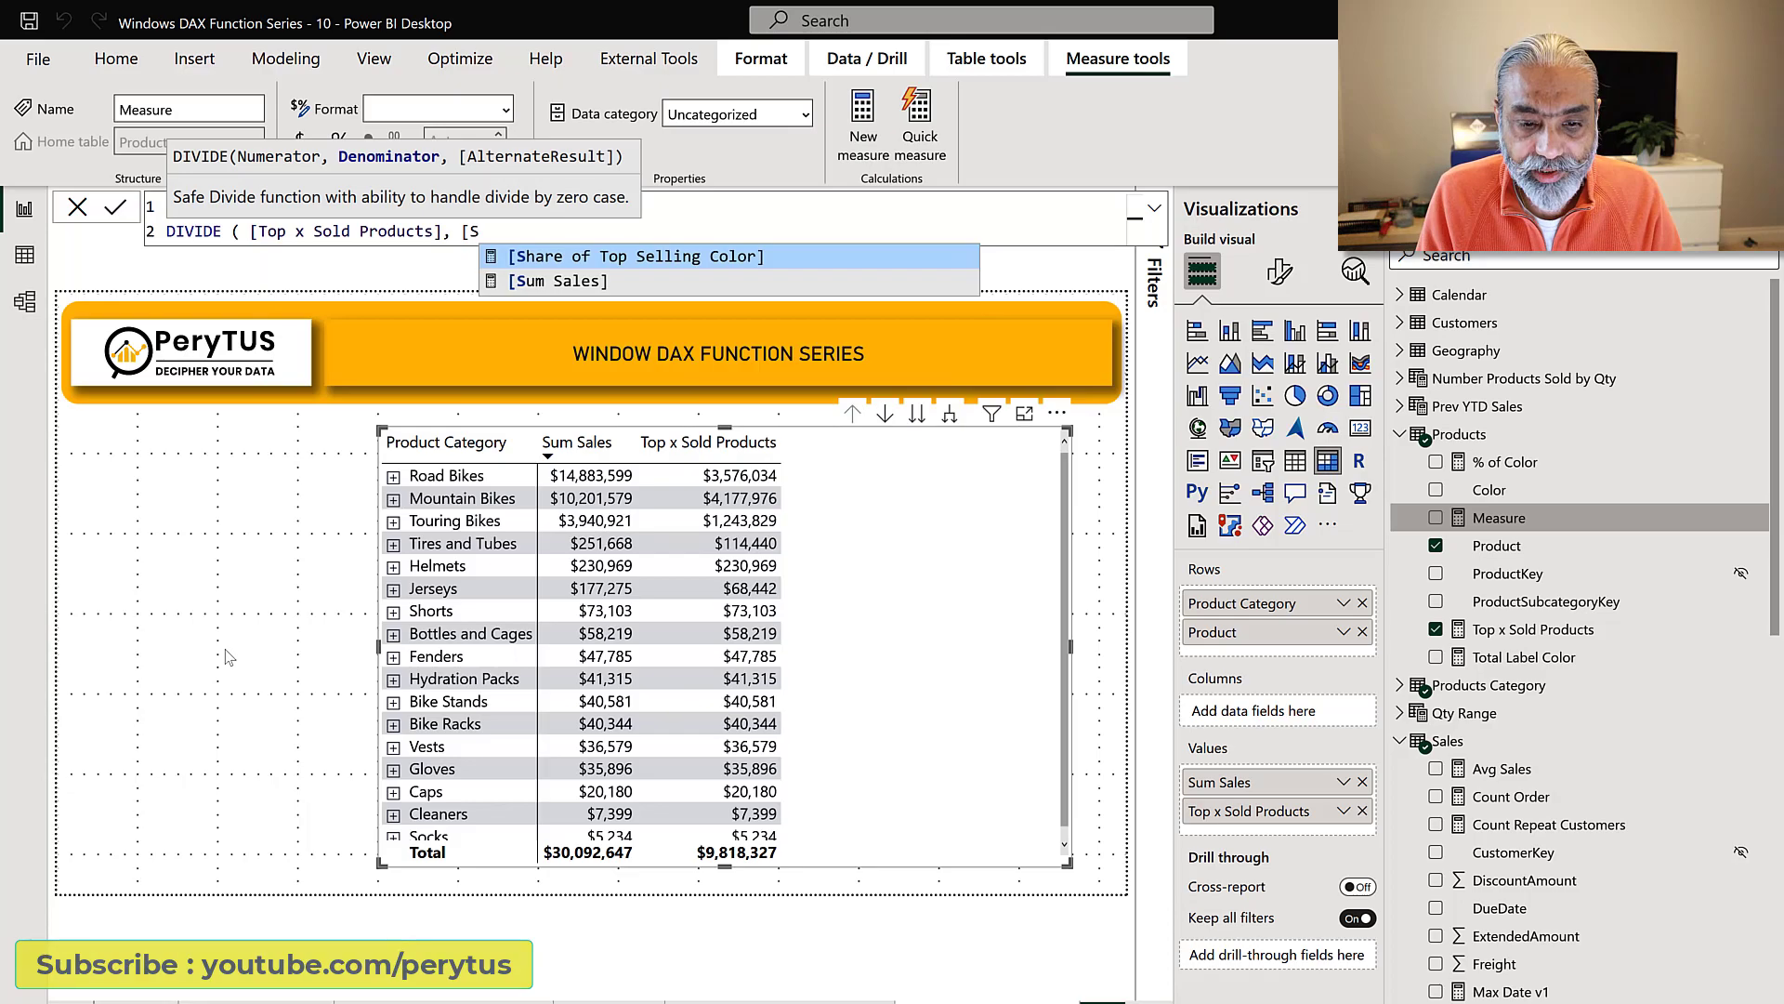
{"action": "key", "text": "Down"}
{"action": "key", "text": "Tab"}
{"action": "type", "text": ")"}
{"action": "key", "text": "Return"}
- Add the share measure to the matrix as a percentage and expand Road Bikes
{"action": "left_click_drag", "start_coordinate": [1561, 601], "coordinate": [890, 537]}
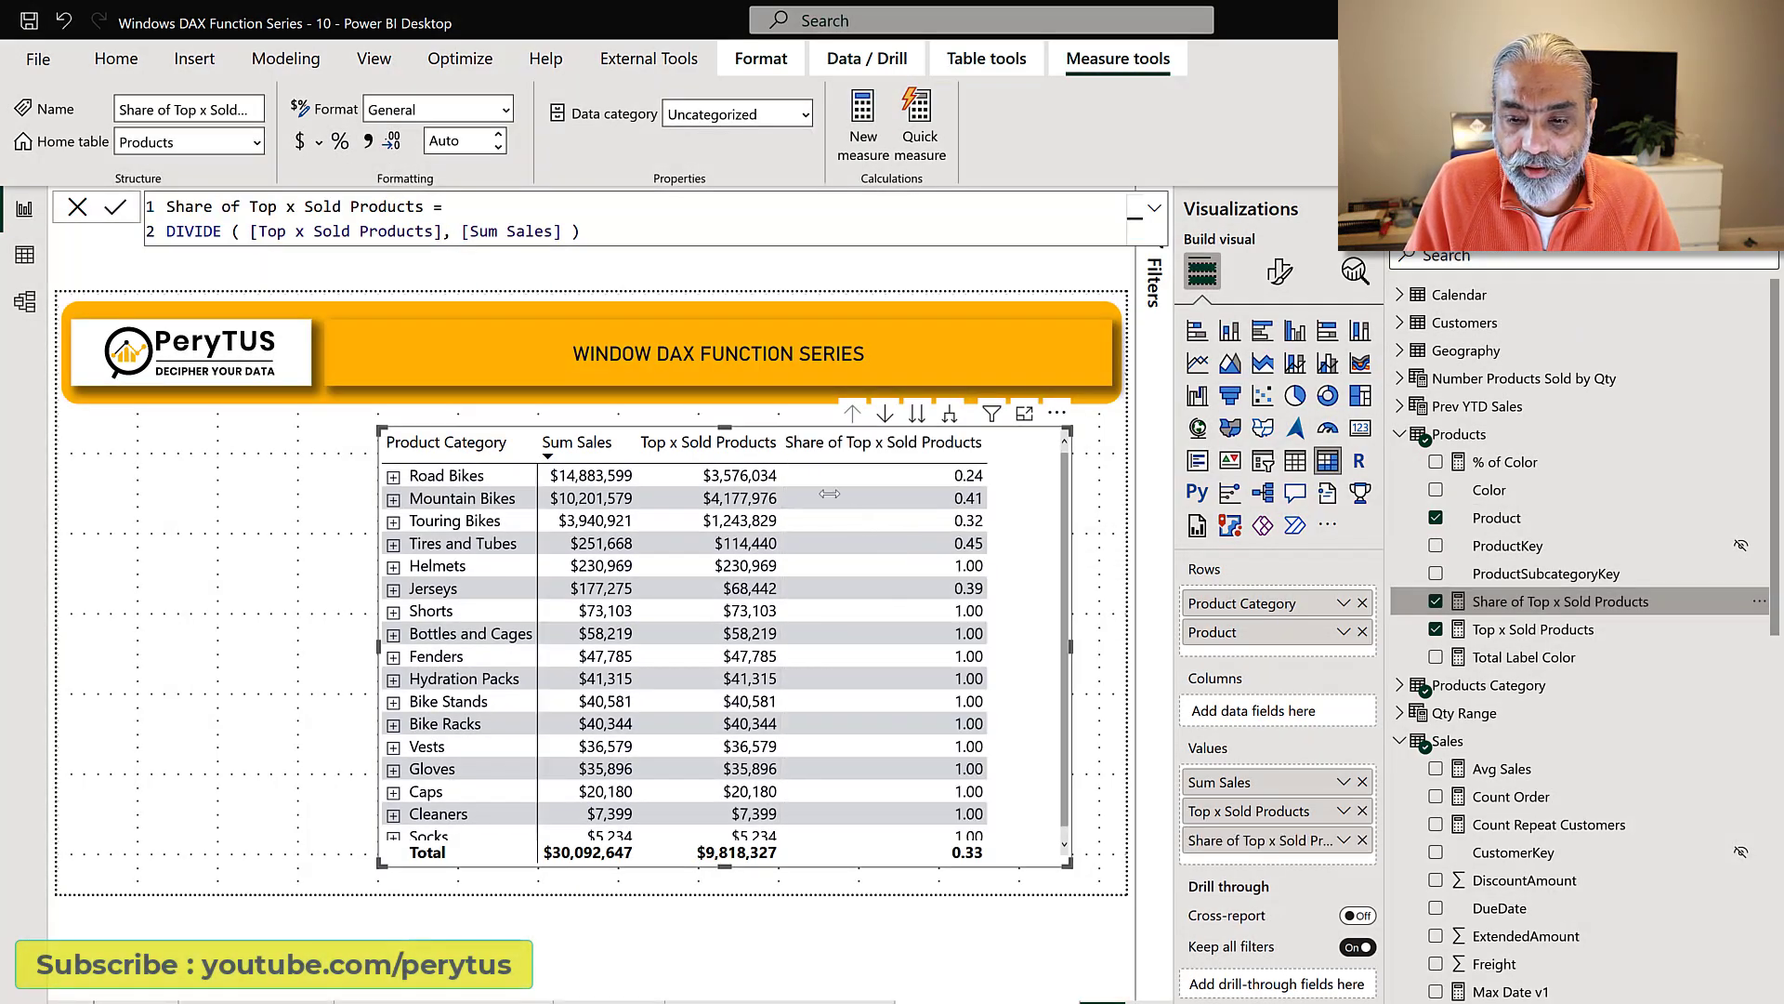
{"action": "left_click", "coordinate": [340, 142]}
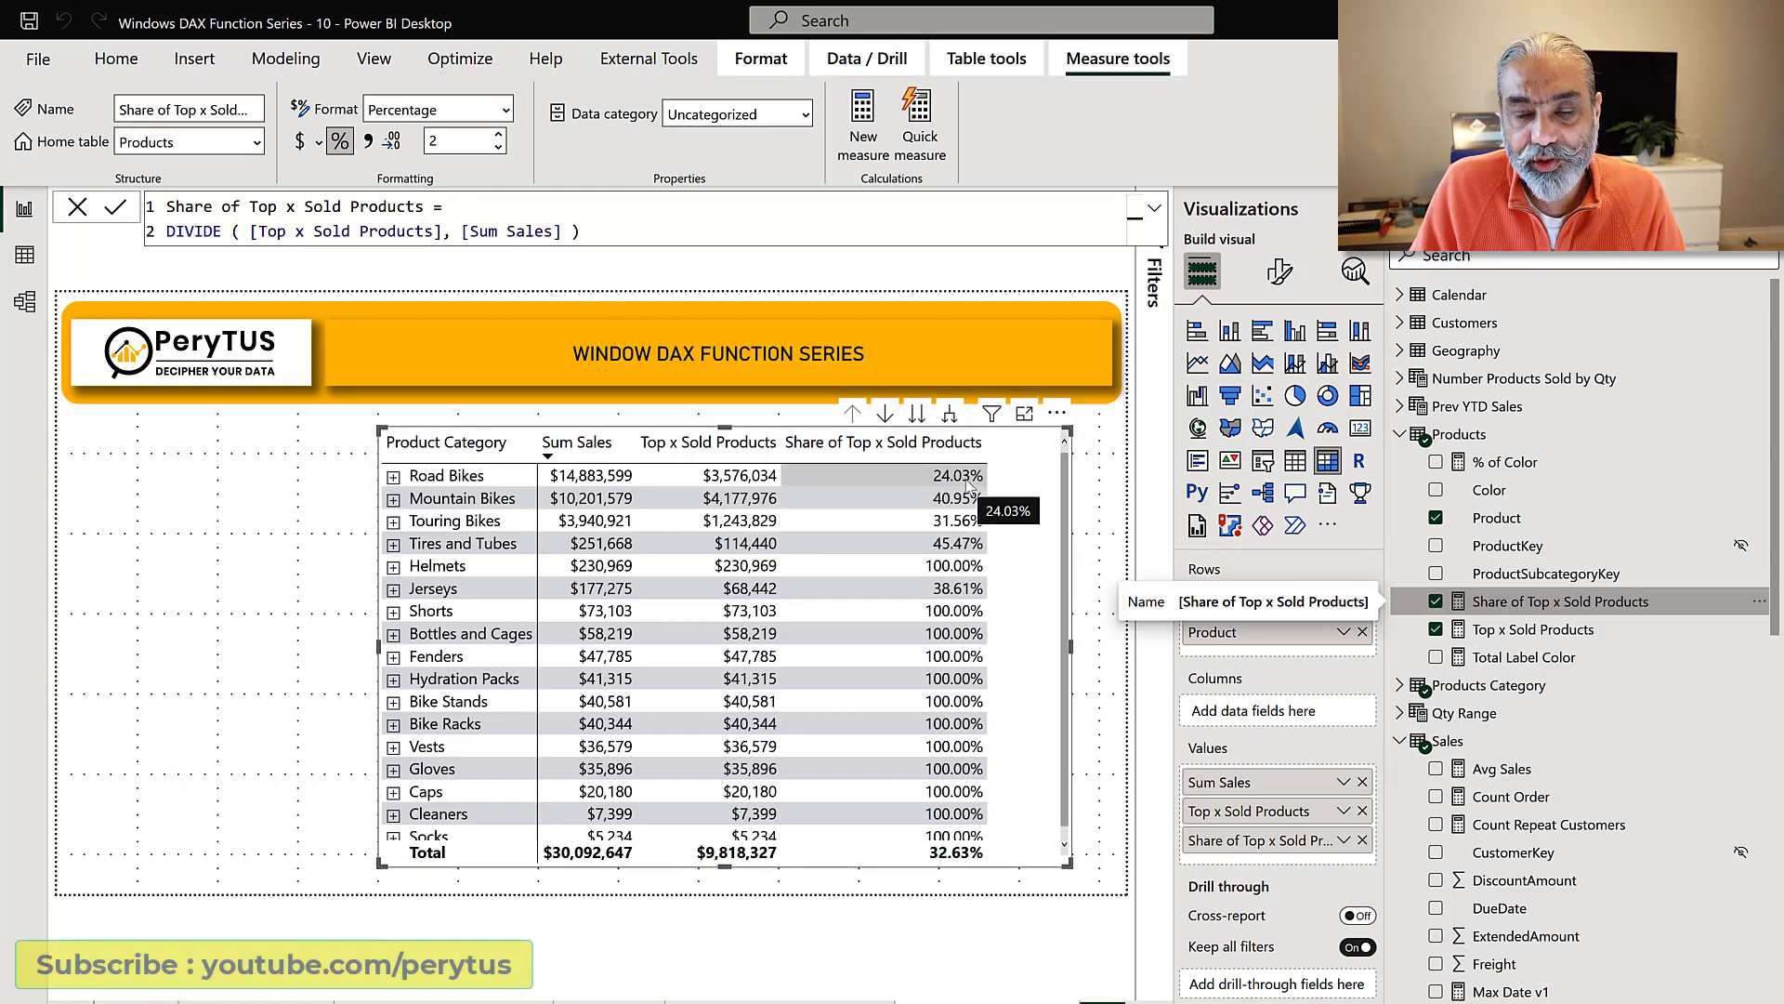
{"action": "left_click", "coordinate": [394, 476]}
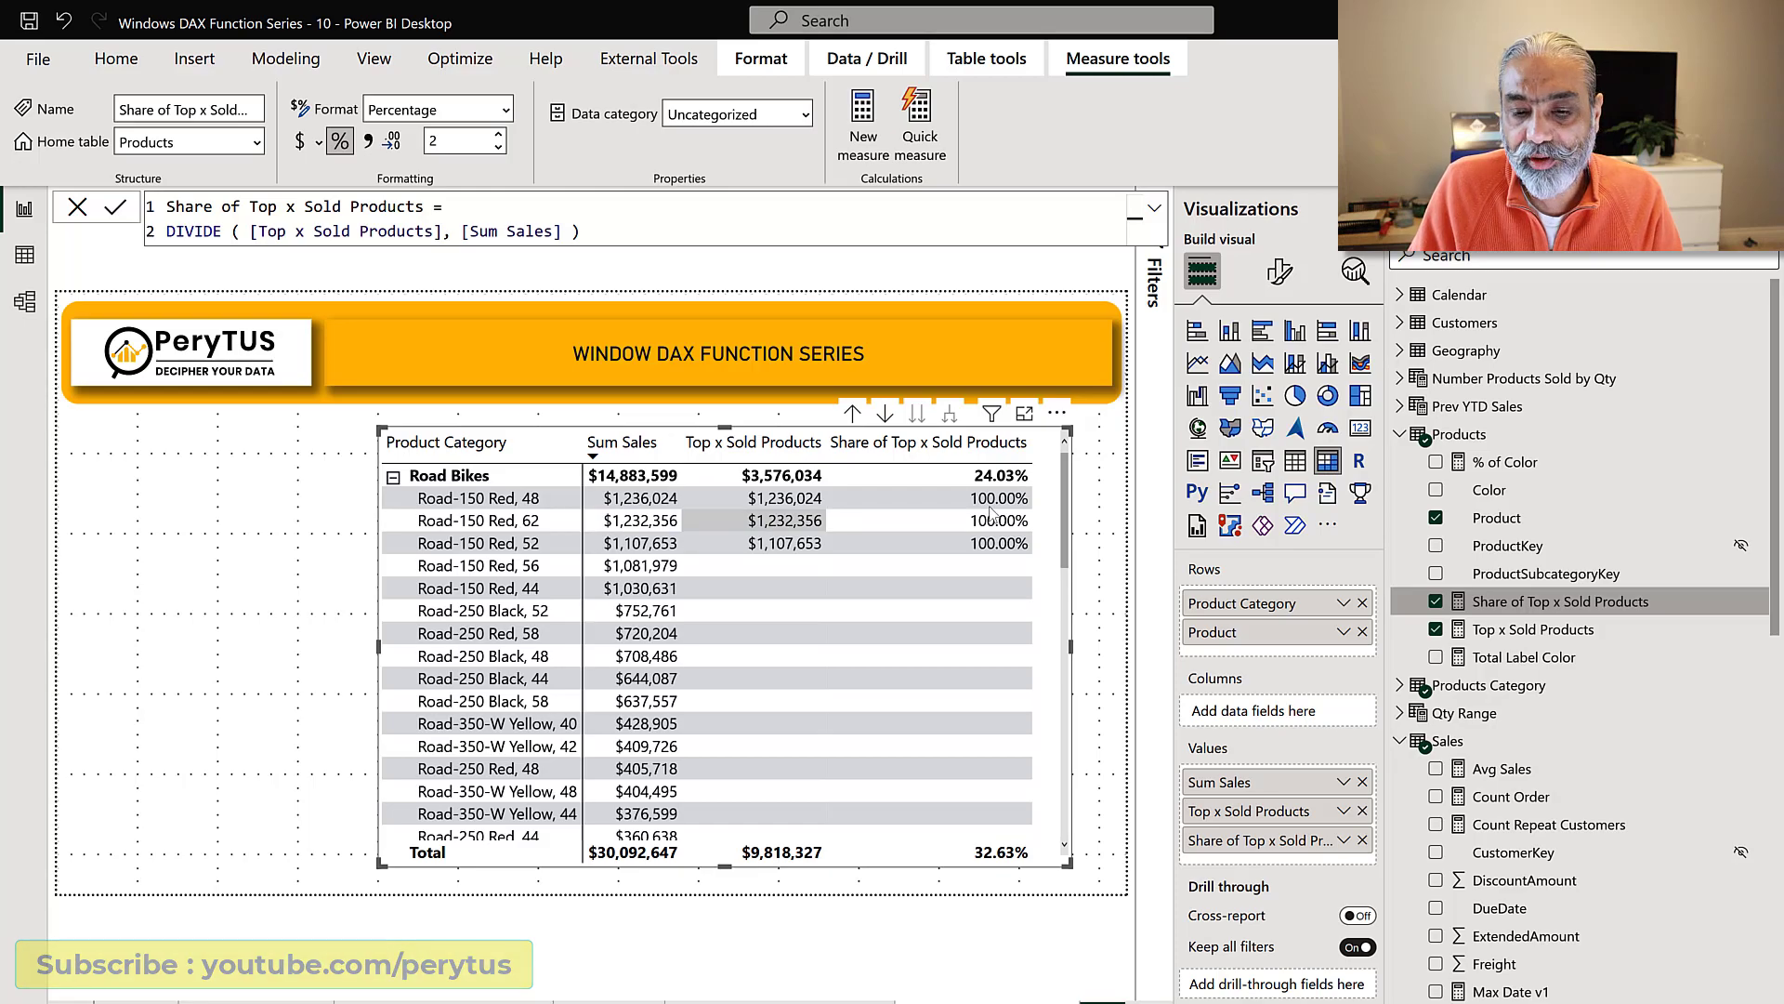
- Insert IF ( NOT ISINSCOPE ( Products[Product] ), ahead of DIVIDE in the Share formula
{"action": "left_click", "coordinate": [1532, 632]}
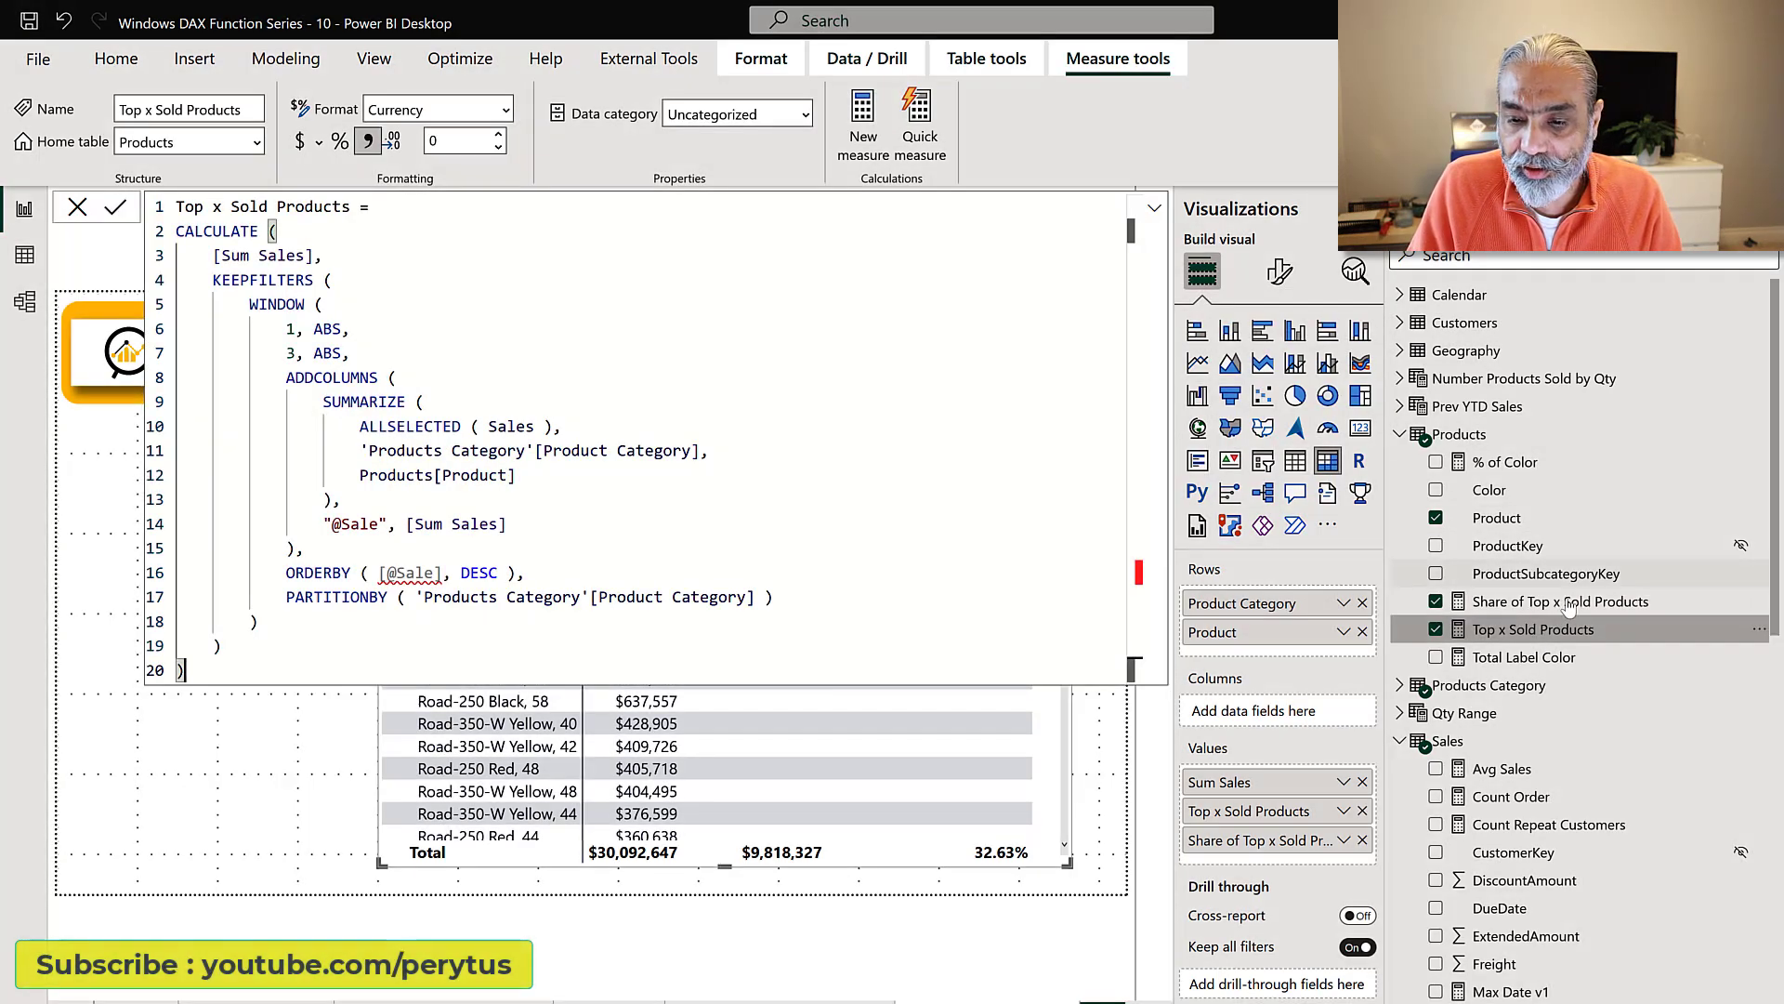
{"action": "left_click", "coordinate": [1569, 604]}
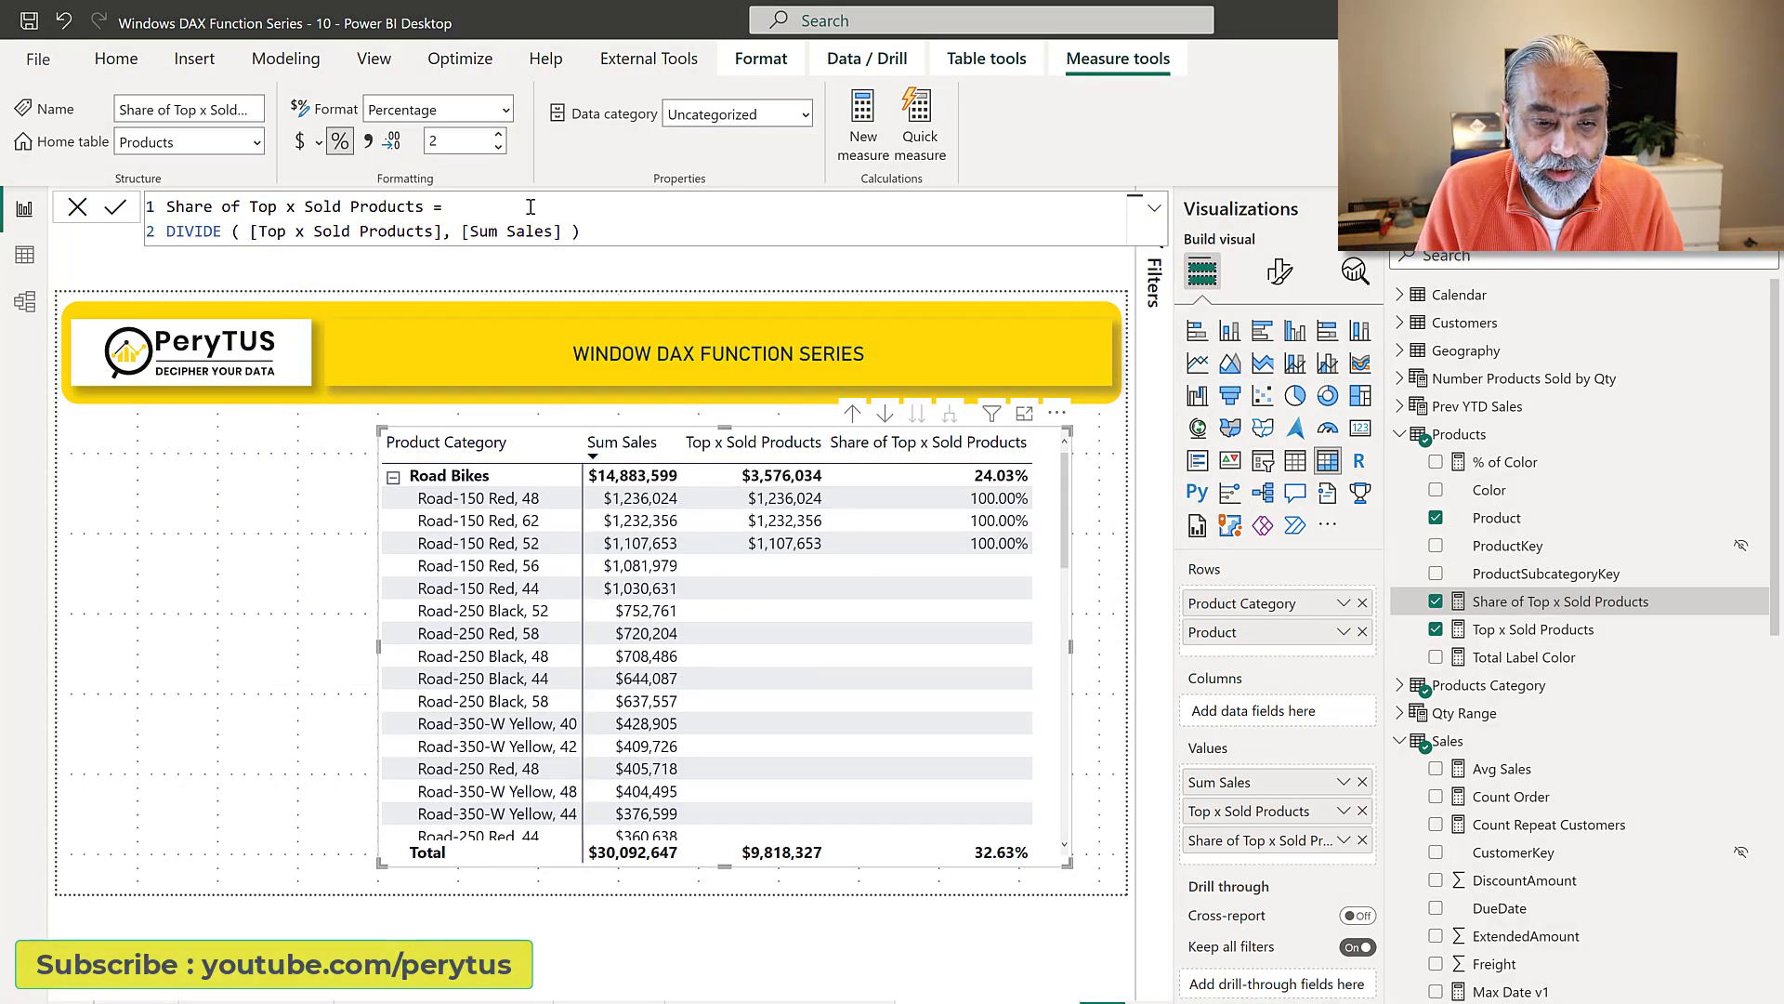
{"action": "left_click", "coordinate": [531, 206]}
{"action": "key", "text": "Return"}
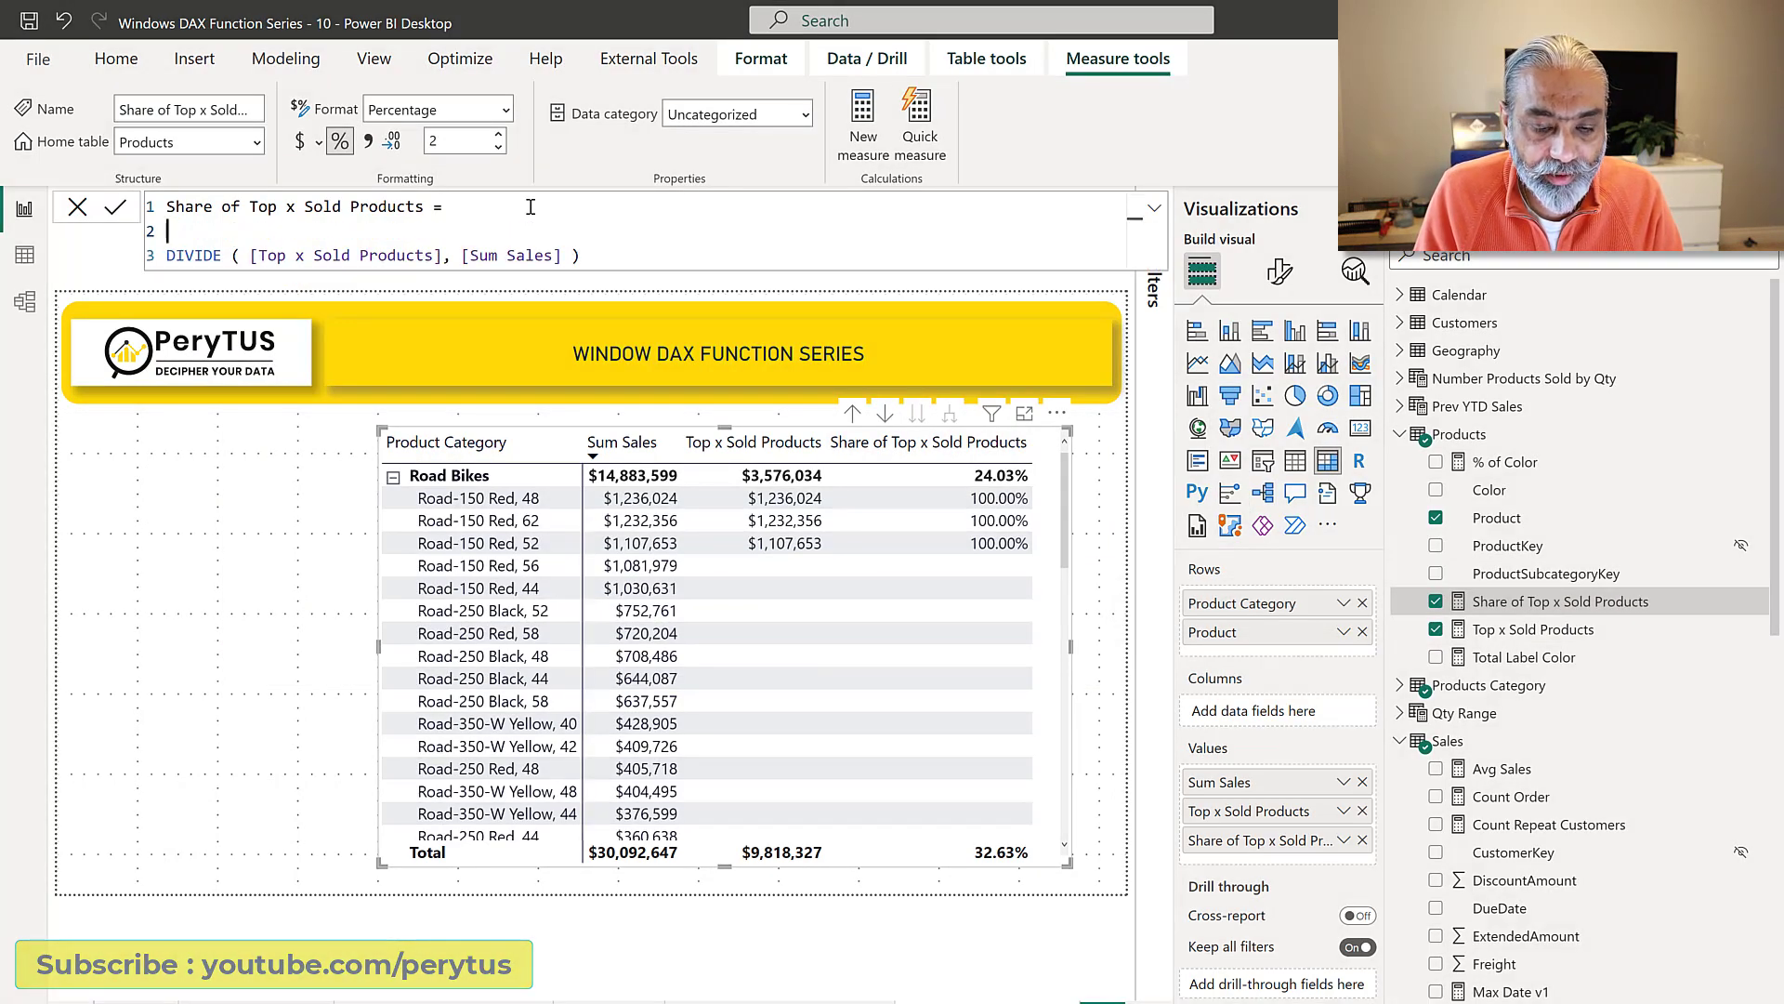
{"action": "type", "text": "IF ( "}
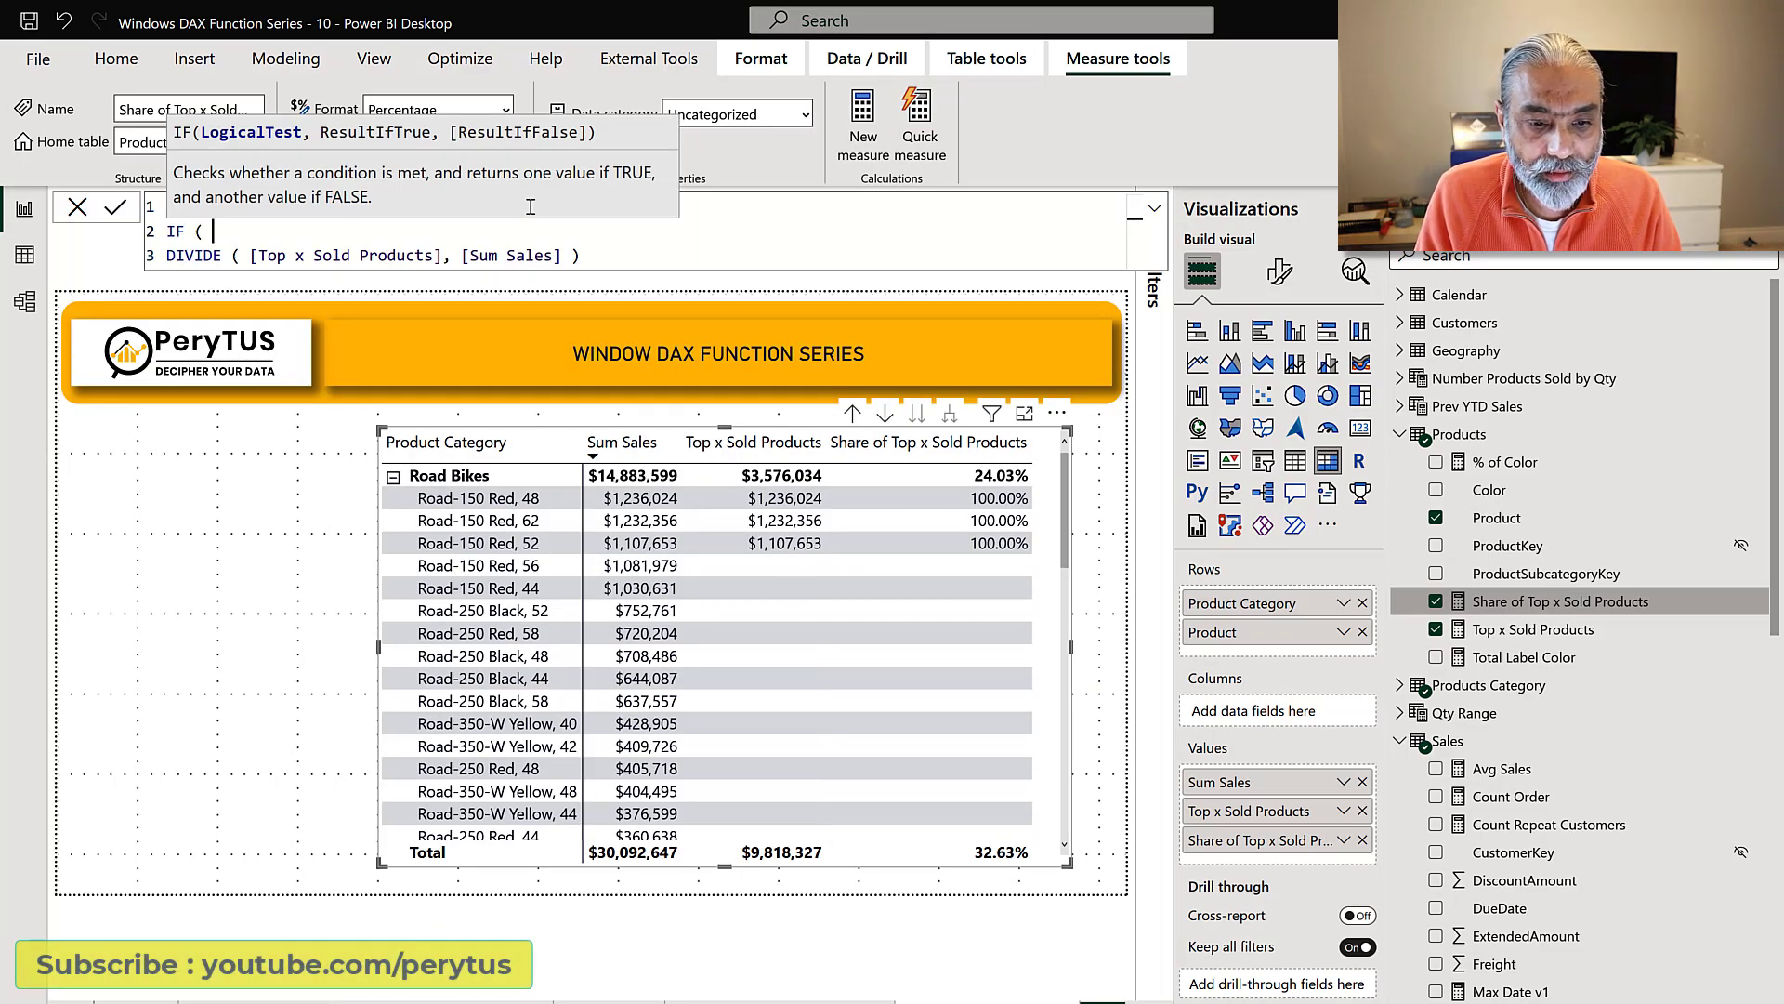
{"action": "type", "text": "NOT ISINSCOPE ("}
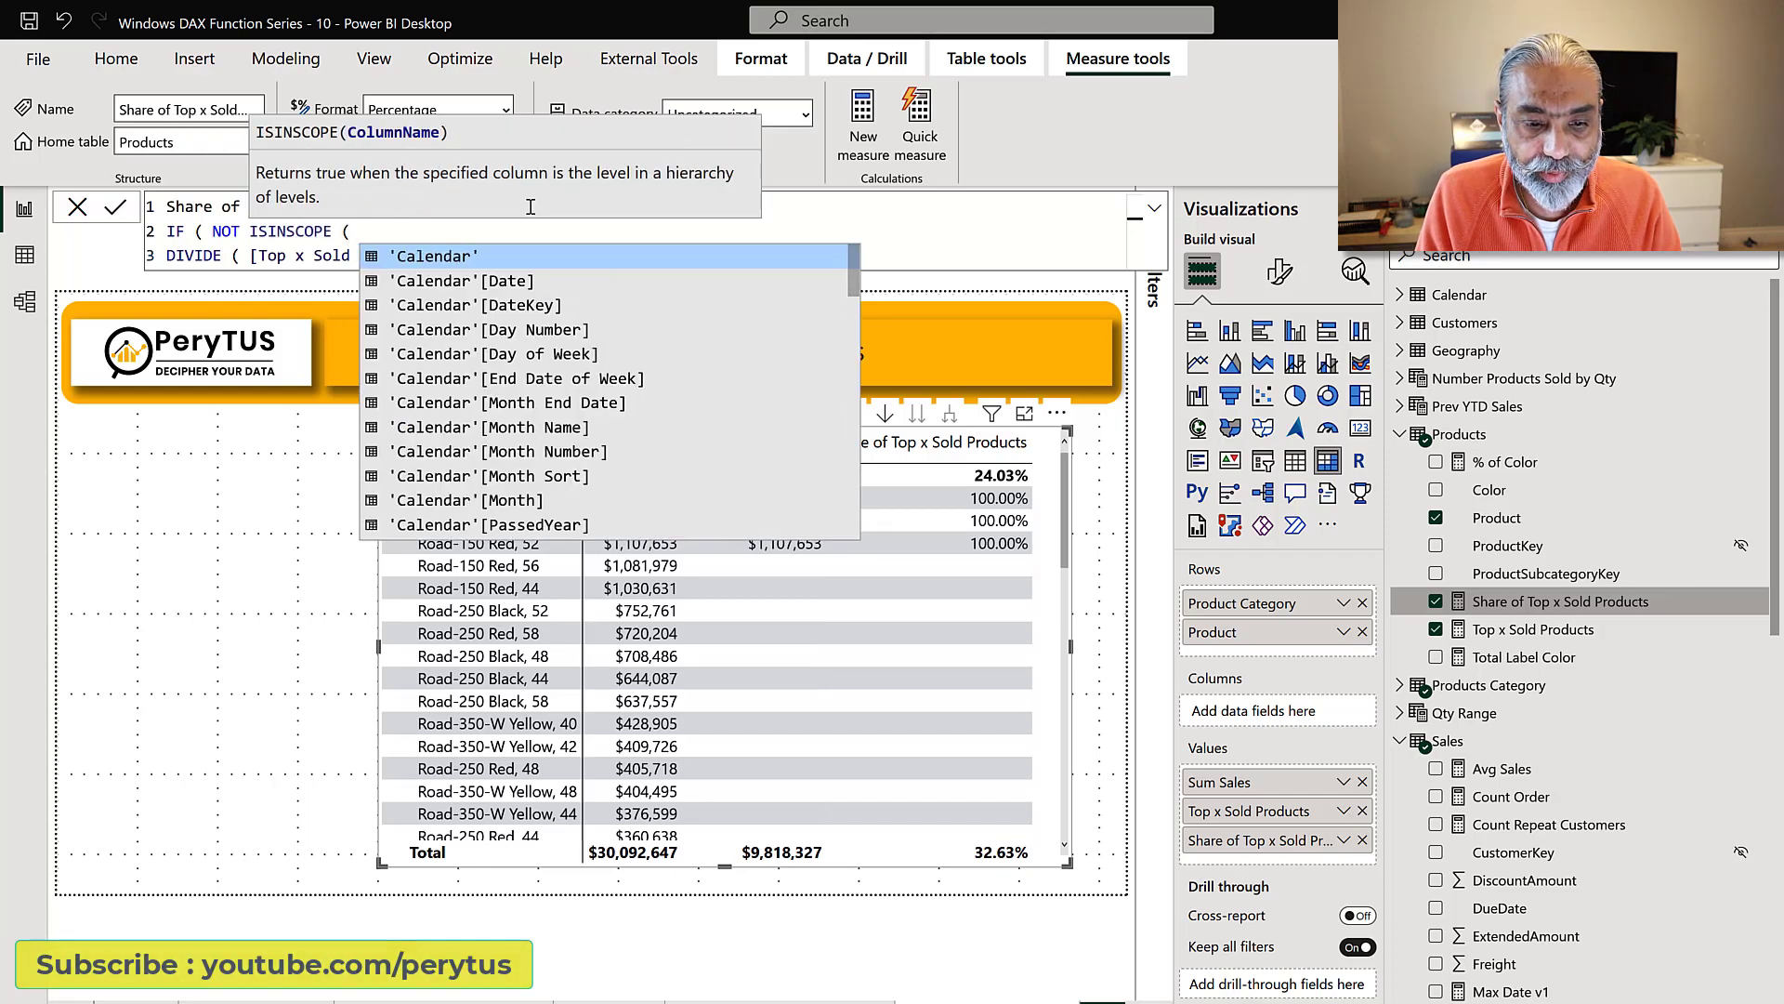
{"action": "type", "text": " Prod"}
{"action": "key", "text": "Down"}
{"action": "key", "text": "Down"}
{"action": "key", "text": "Down"}
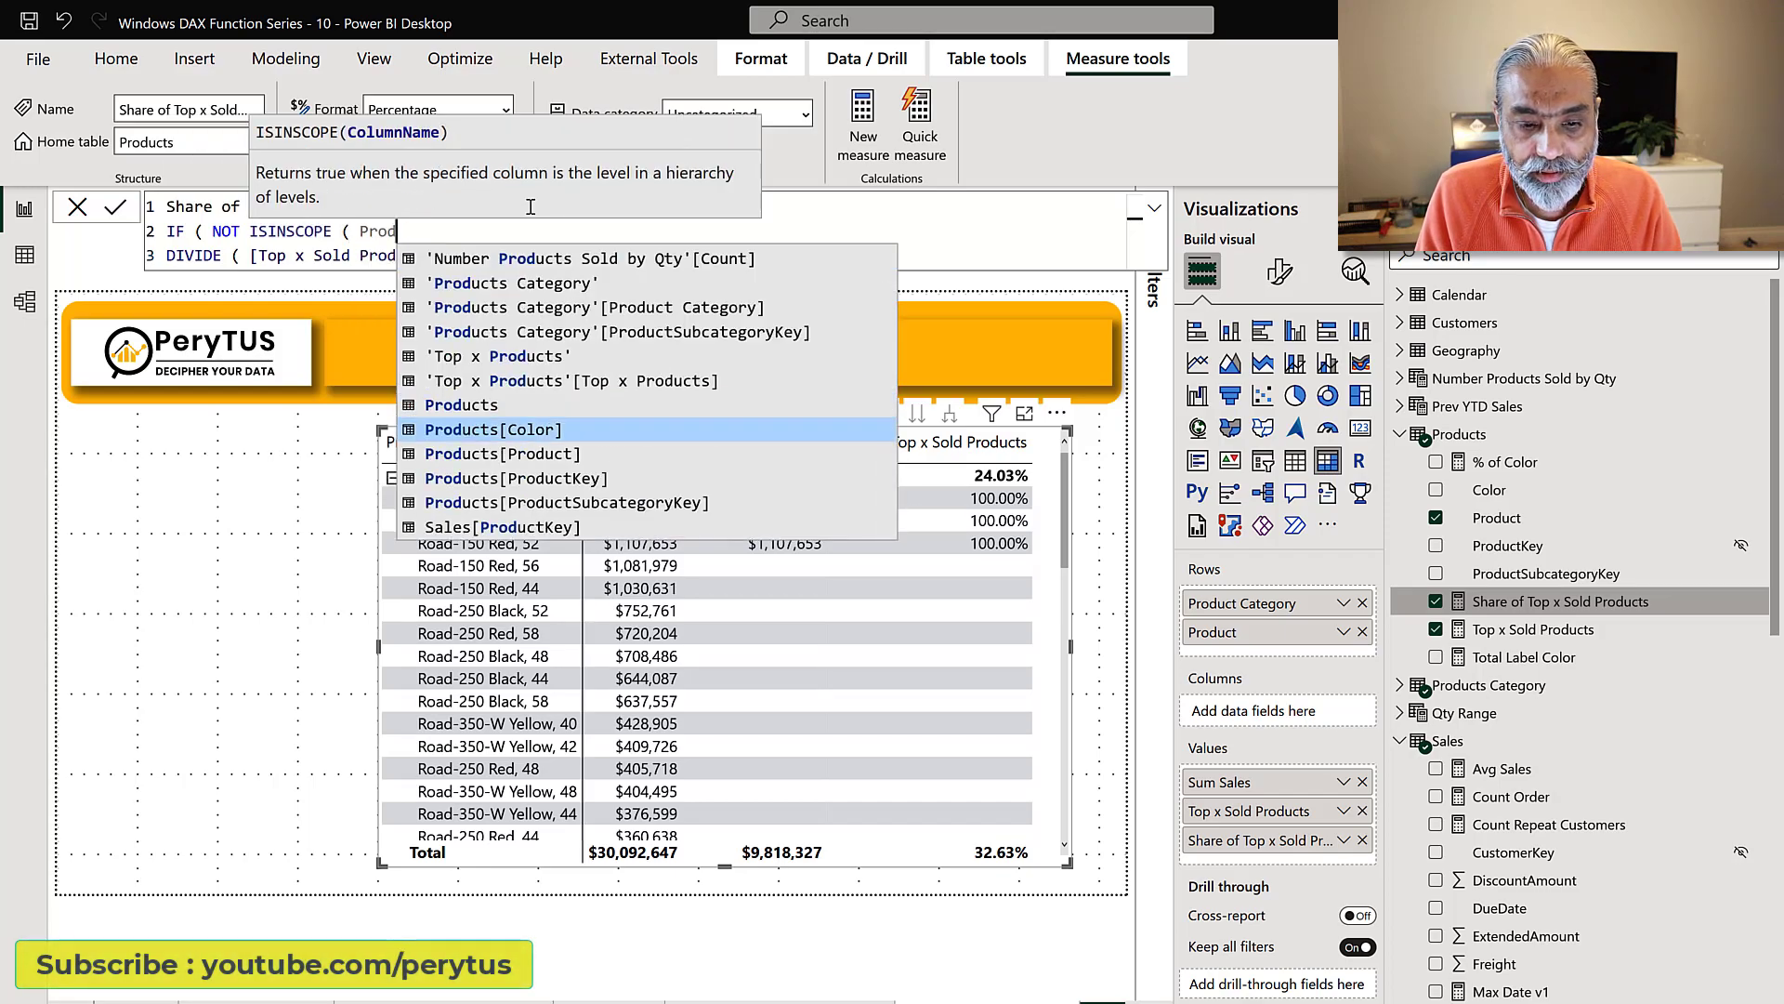
{"action": "key", "text": "Up"}
{"action": "key", "text": "Tab"}
{"action": "type", "text": "),"}
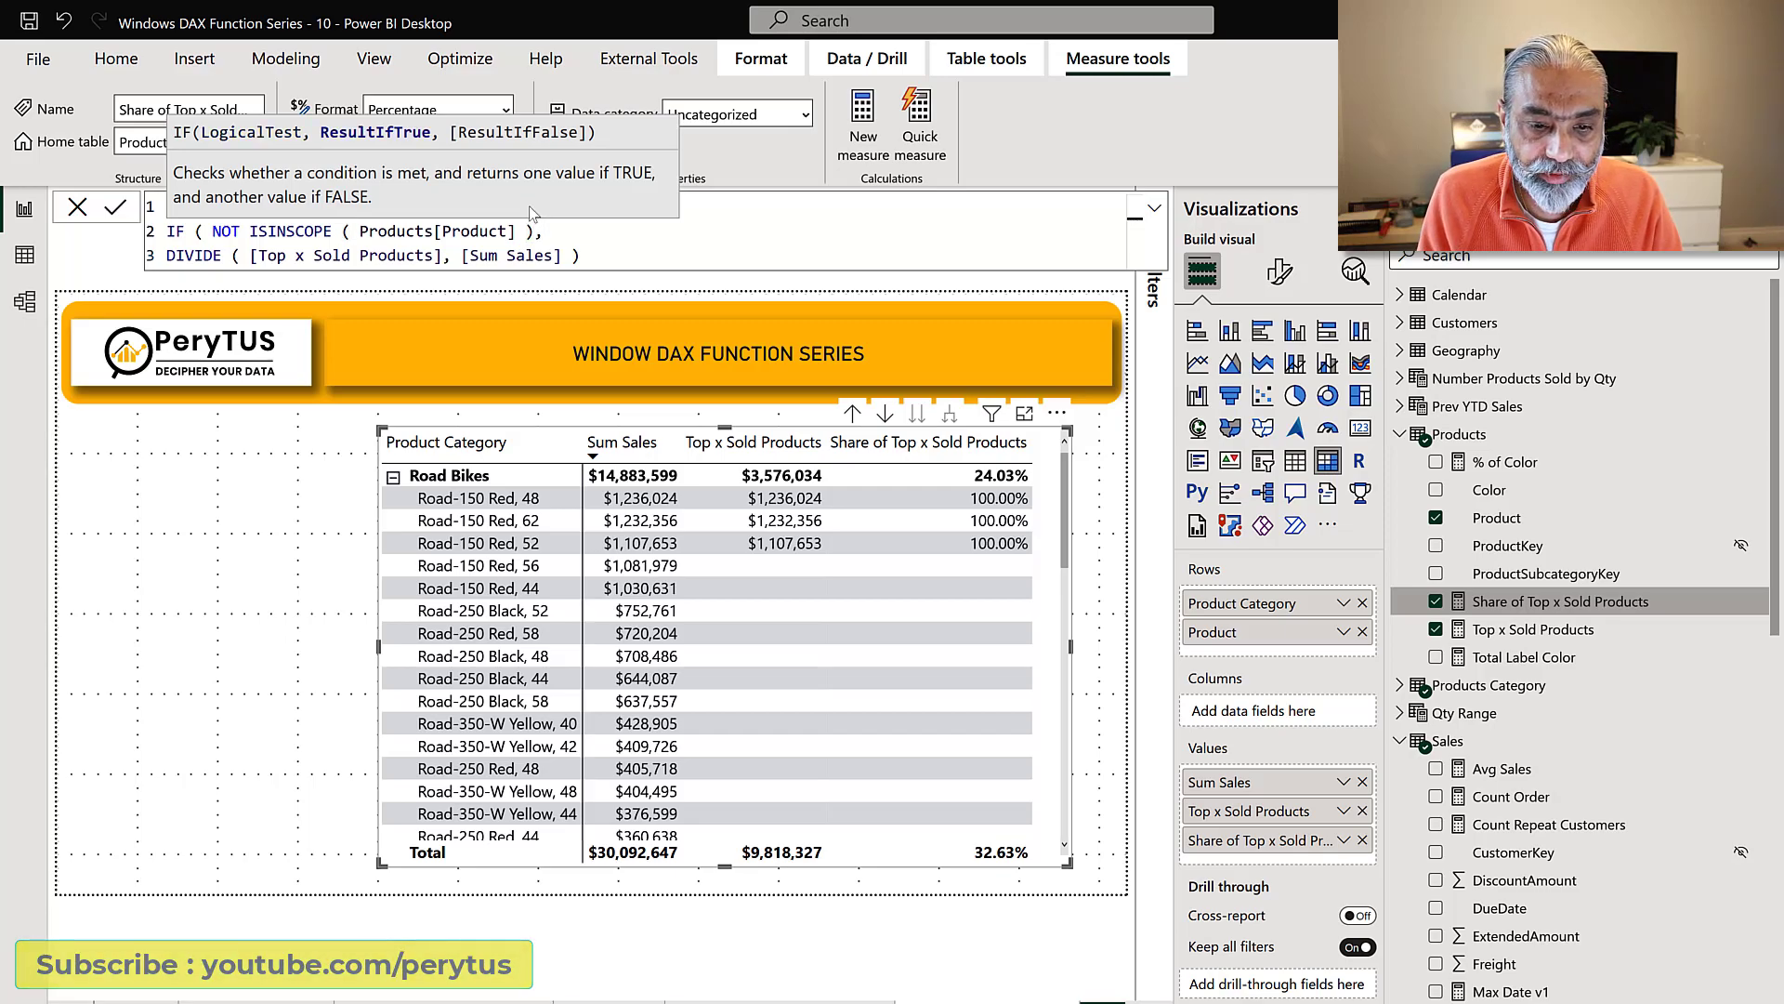
- Indent DIVIDE, close the IF, apply the measure and collapse the matrix to categories
{"action": "left_click", "coordinate": [613, 248]}
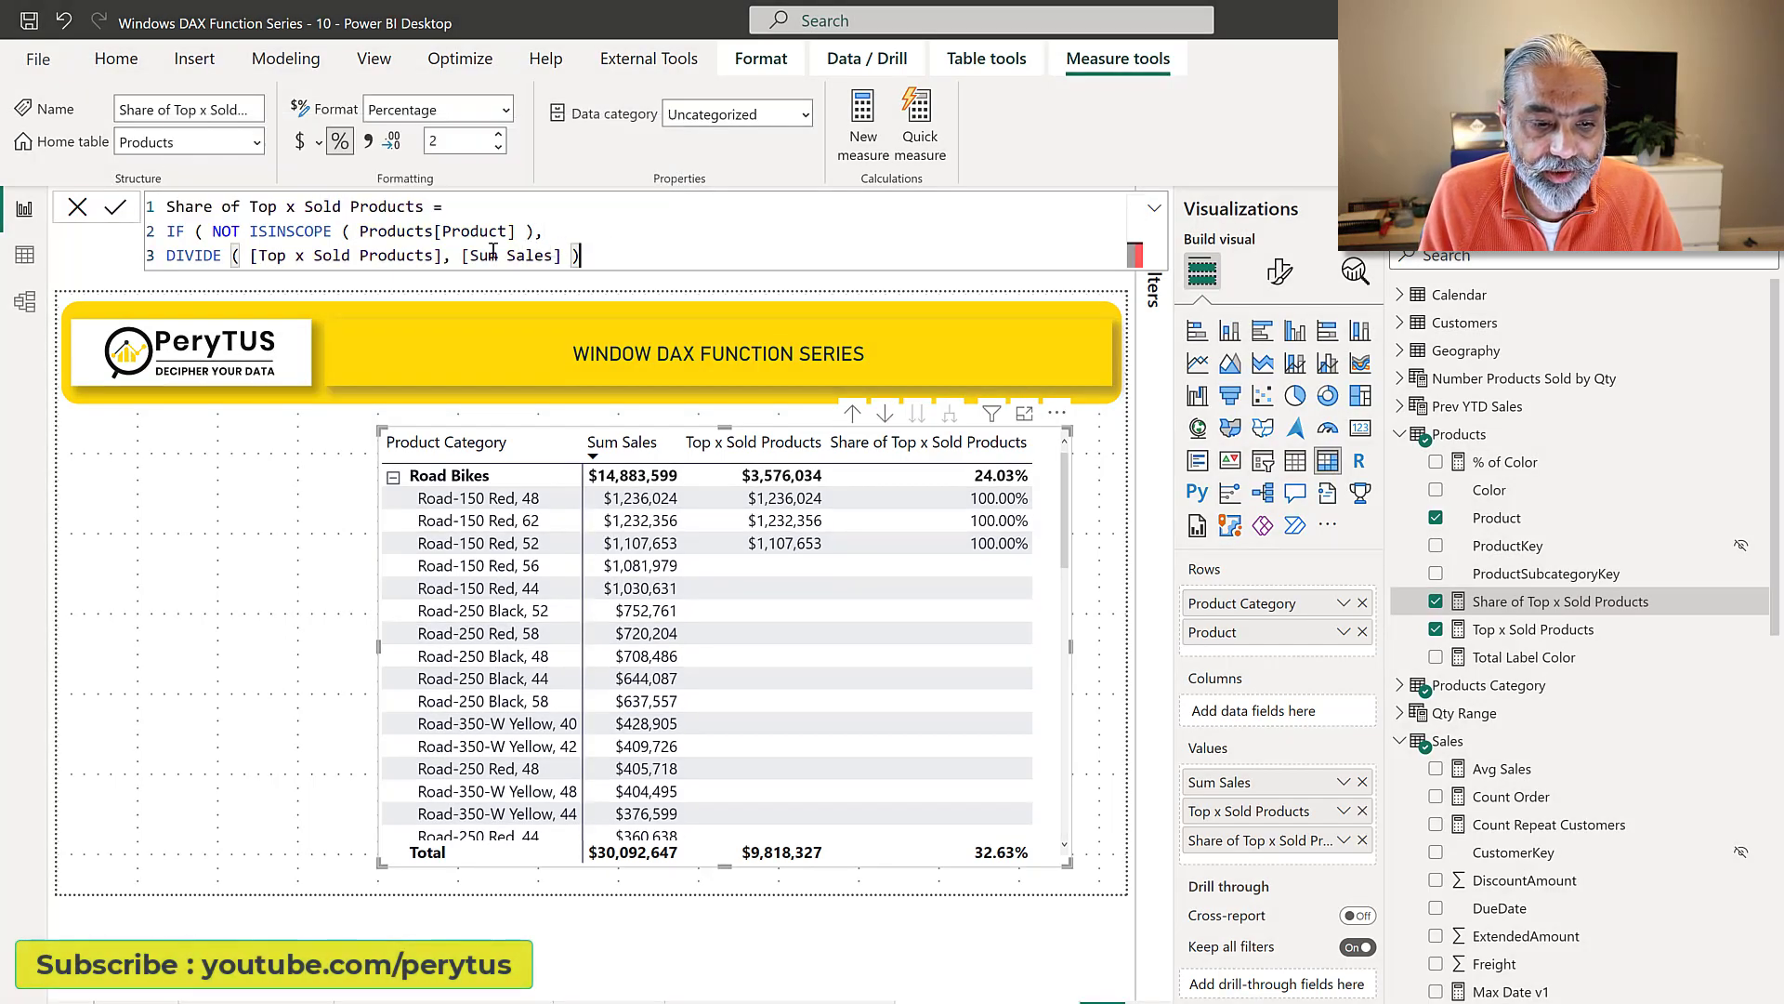
{"action": "left_click", "coordinate": [168, 256]}
{"action": "key", "text": "Tab"}
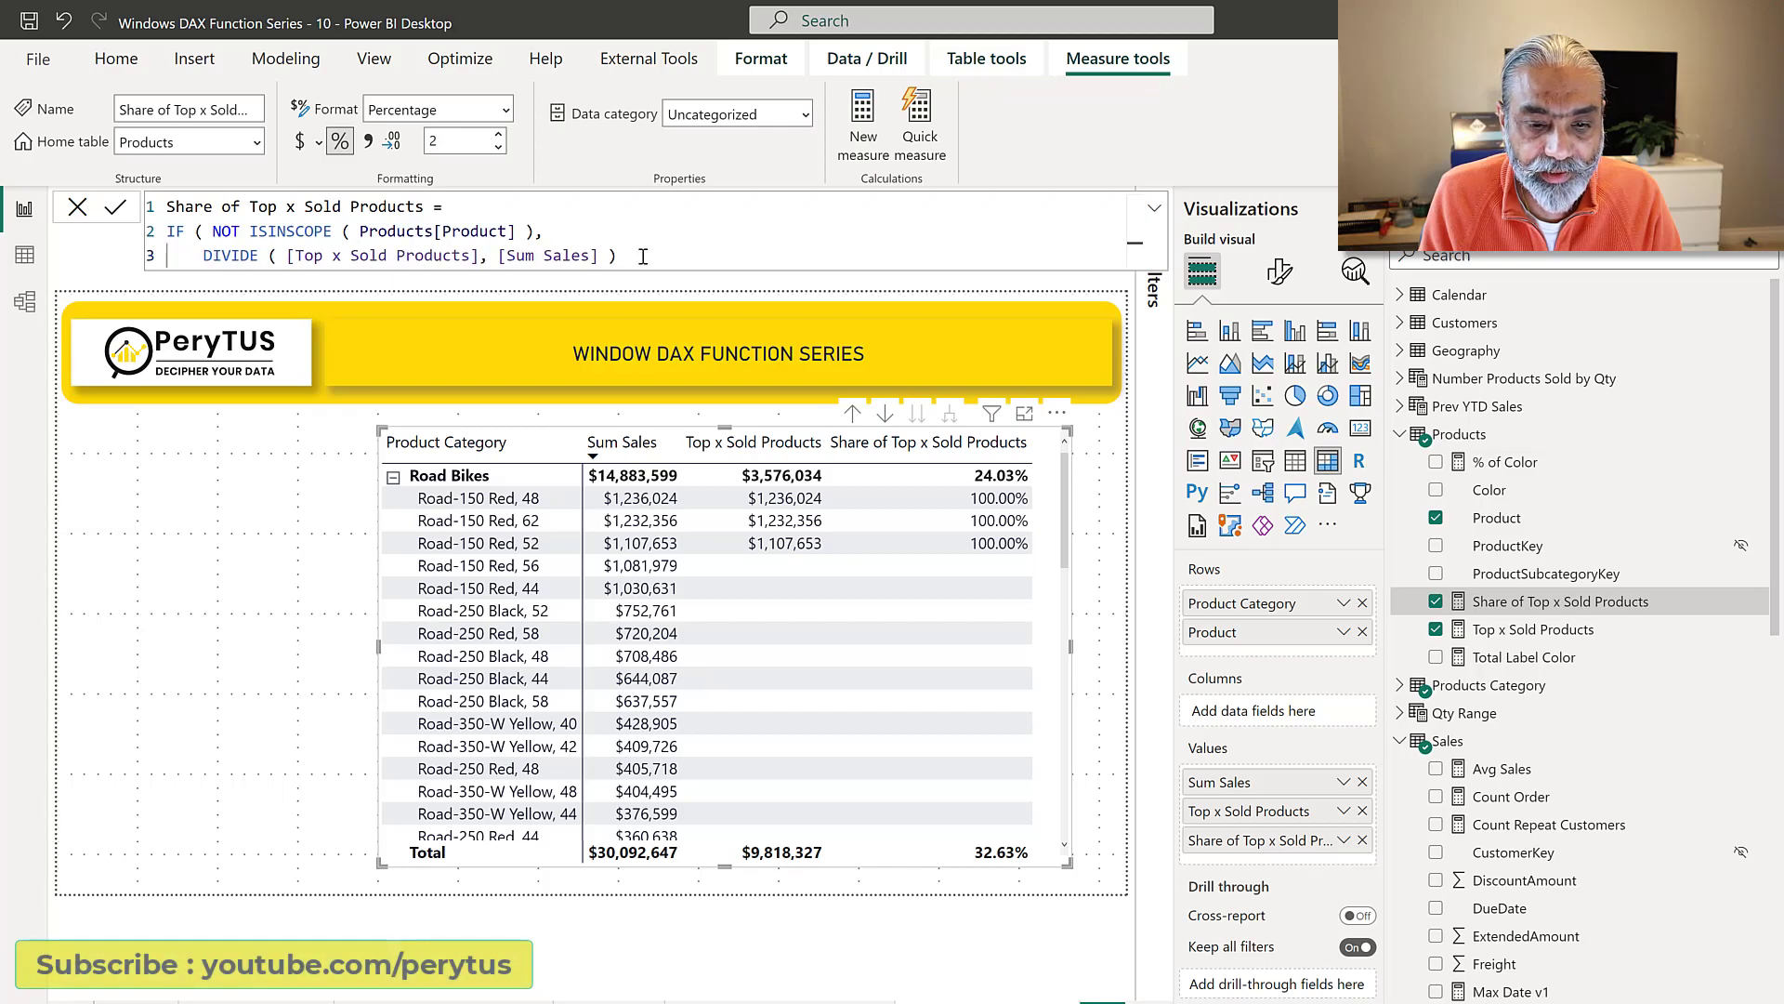
{"action": "left_click", "coordinate": [645, 257]}
{"action": "key", "text": "Return"}
{"action": "key", "text": "BackSpace"}
{"action": "type", "text": ")"}
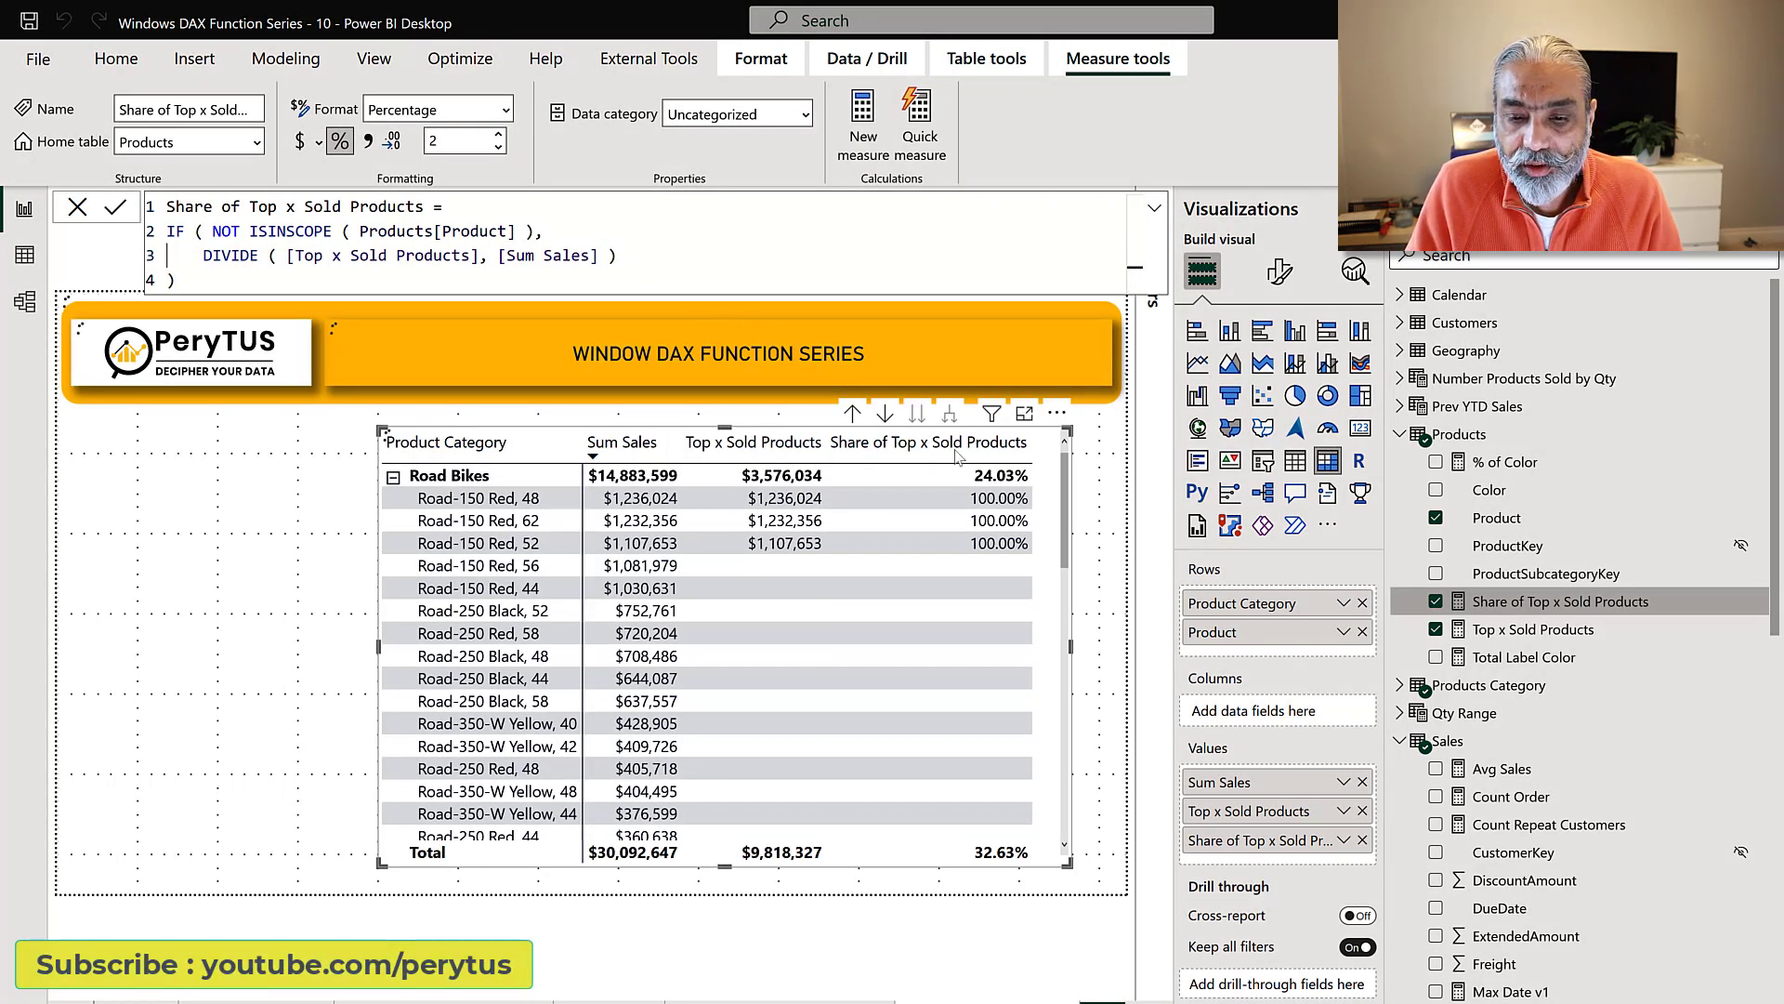
{"action": "left_click", "coordinate": [1014, 487]}
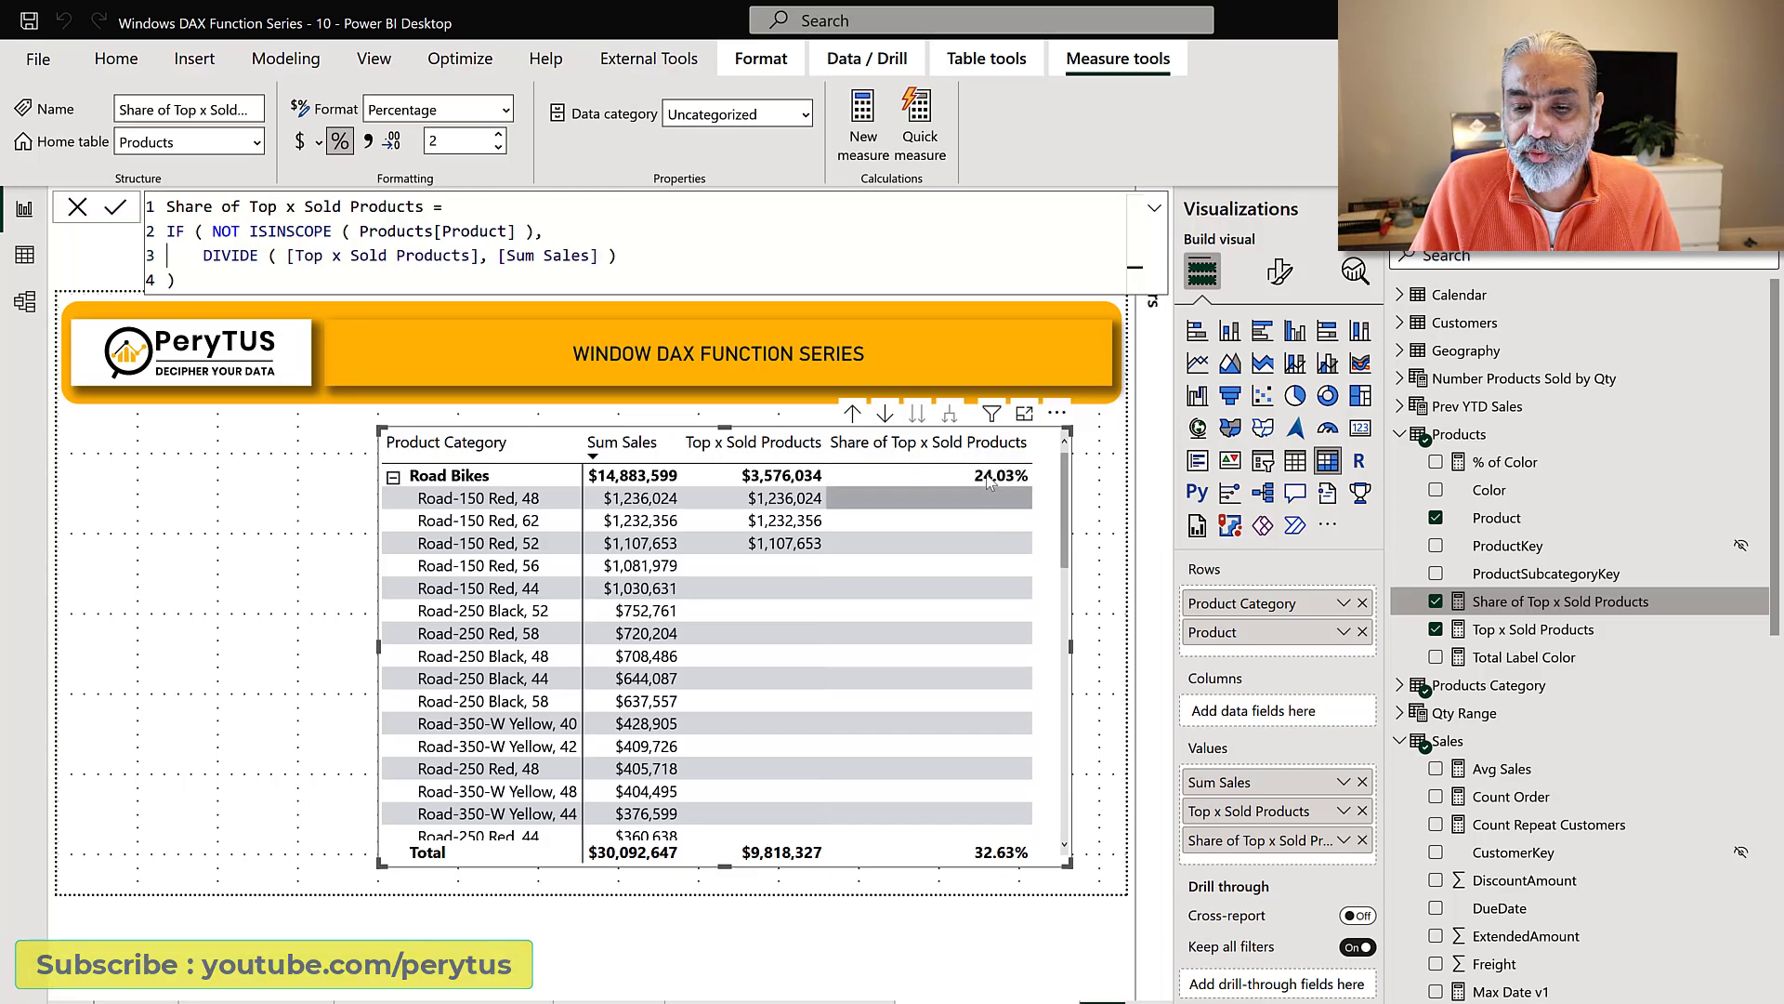
{"action": "left_click", "coordinate": [858, 420]}
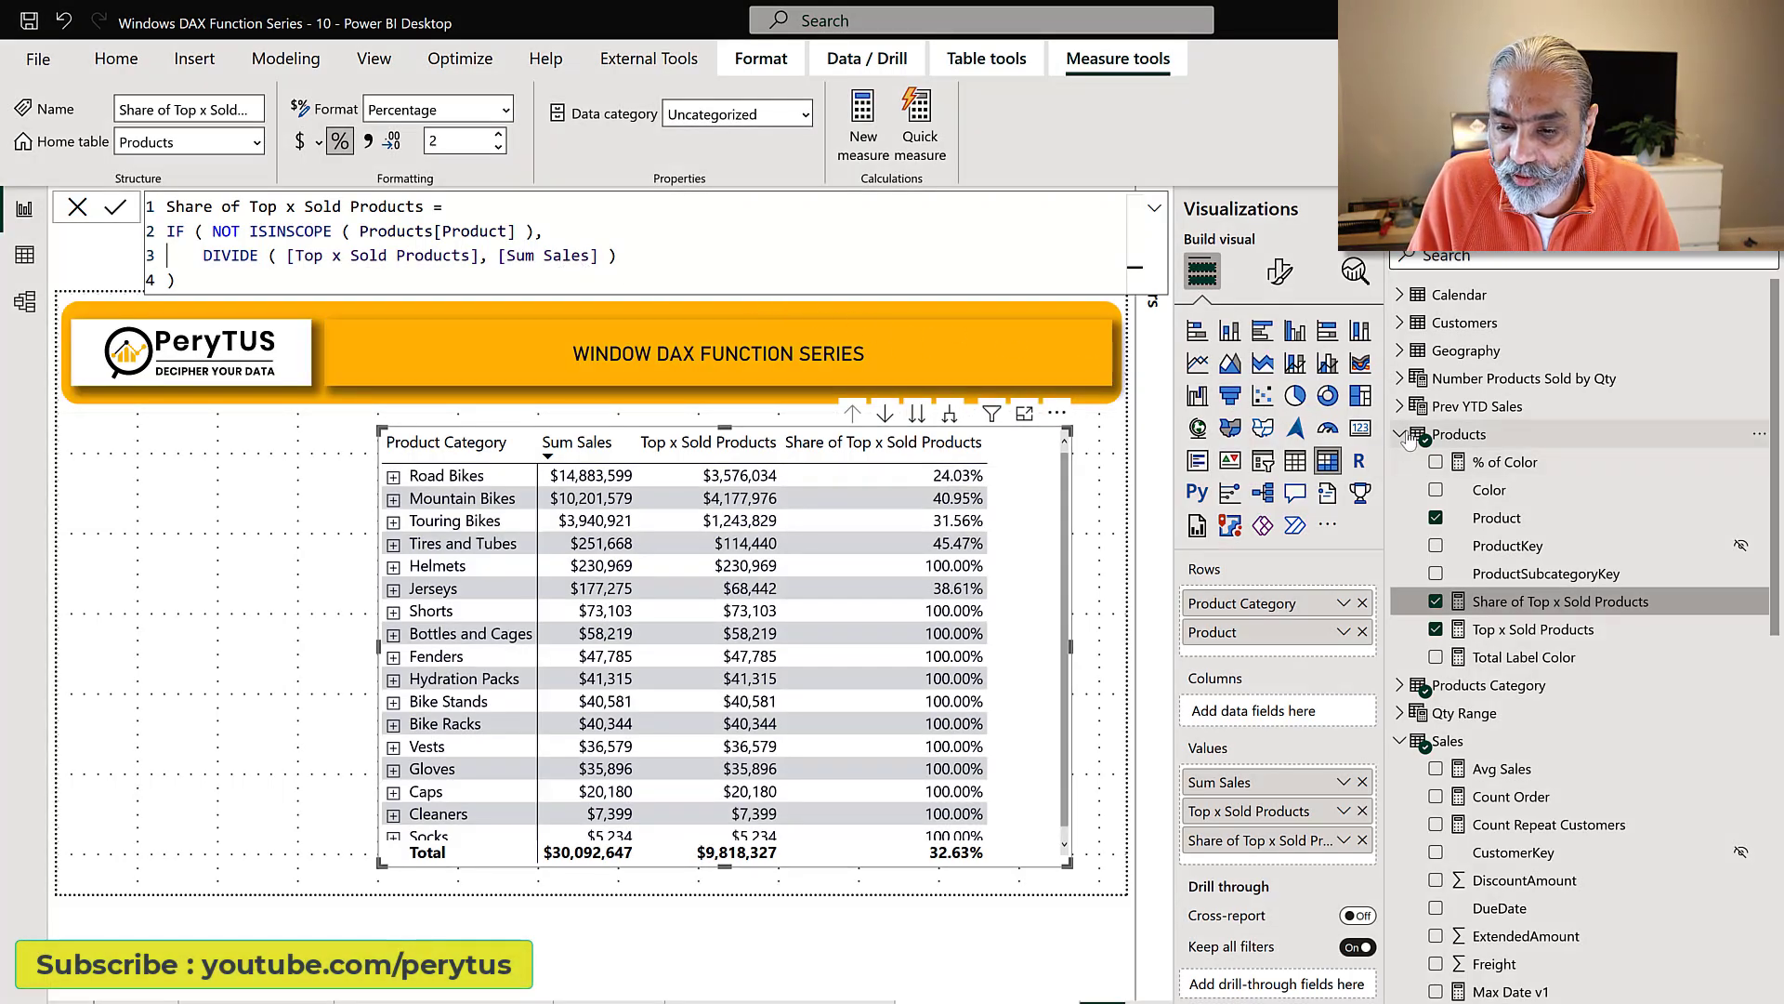
- Collapse the Products and Sales field lists and place Top x Products on the report as a slicer
{"action": "left_click", "coordinate": [1405, 436]}
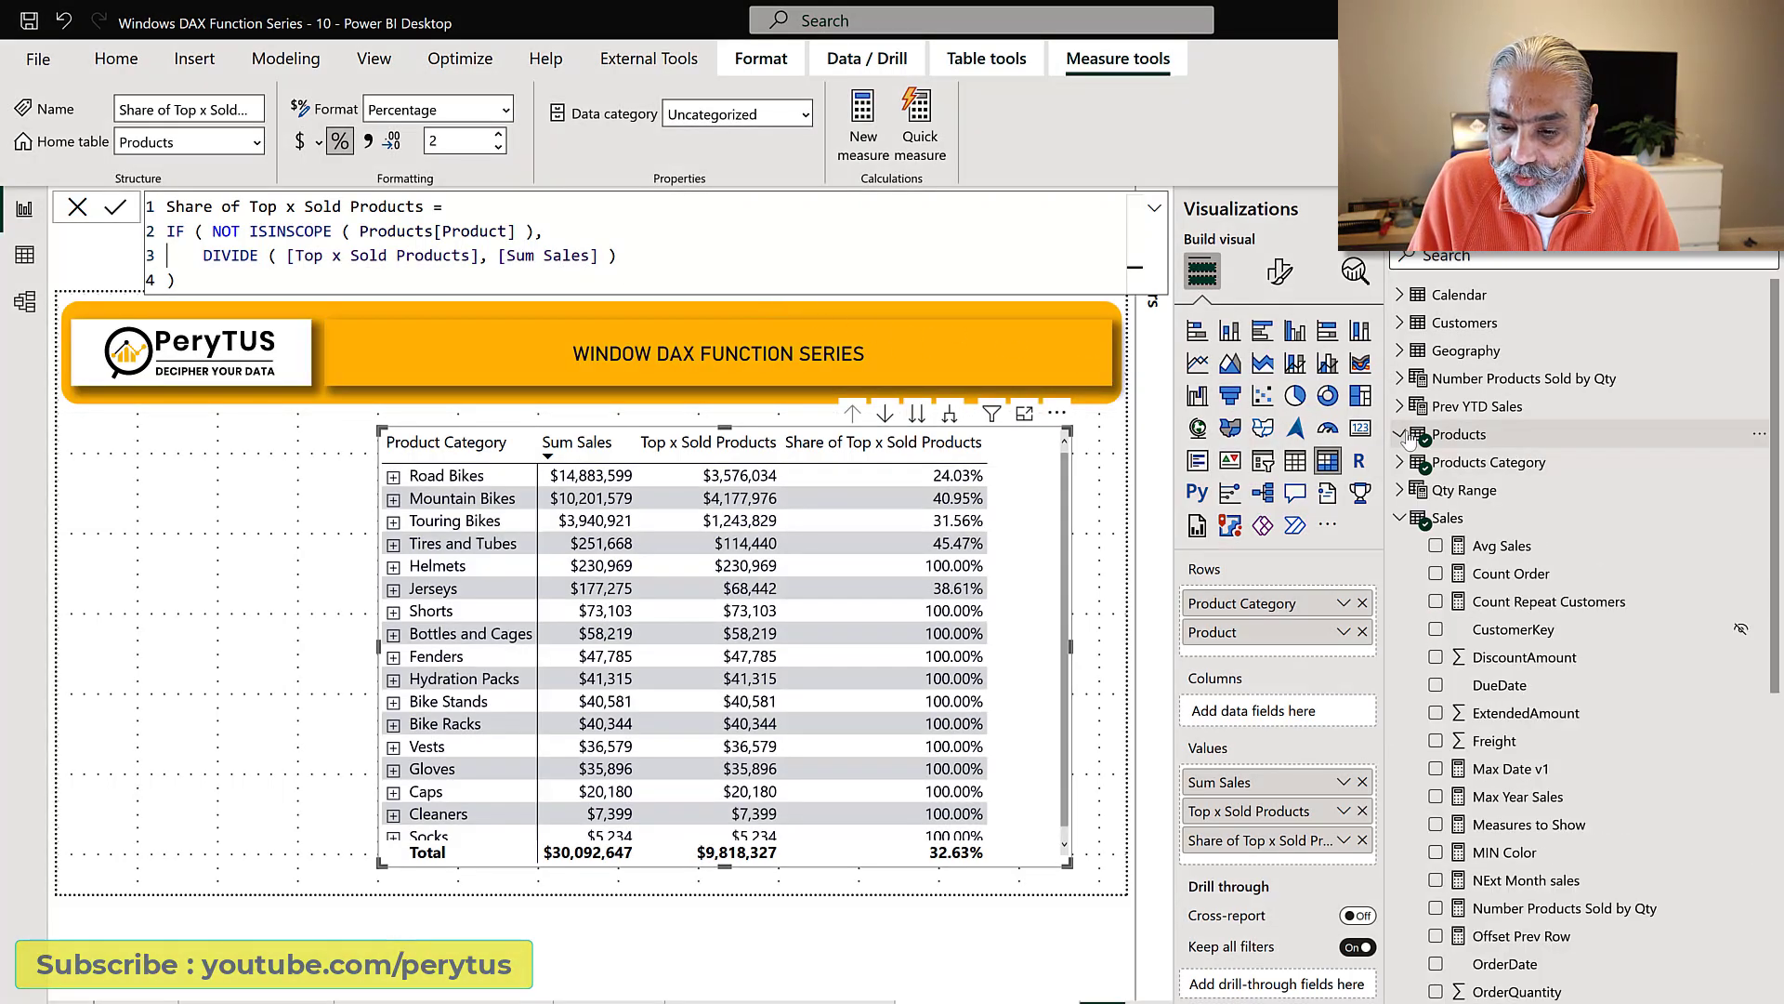
{"action": "left_click", "coordinate": [1406, 525]}
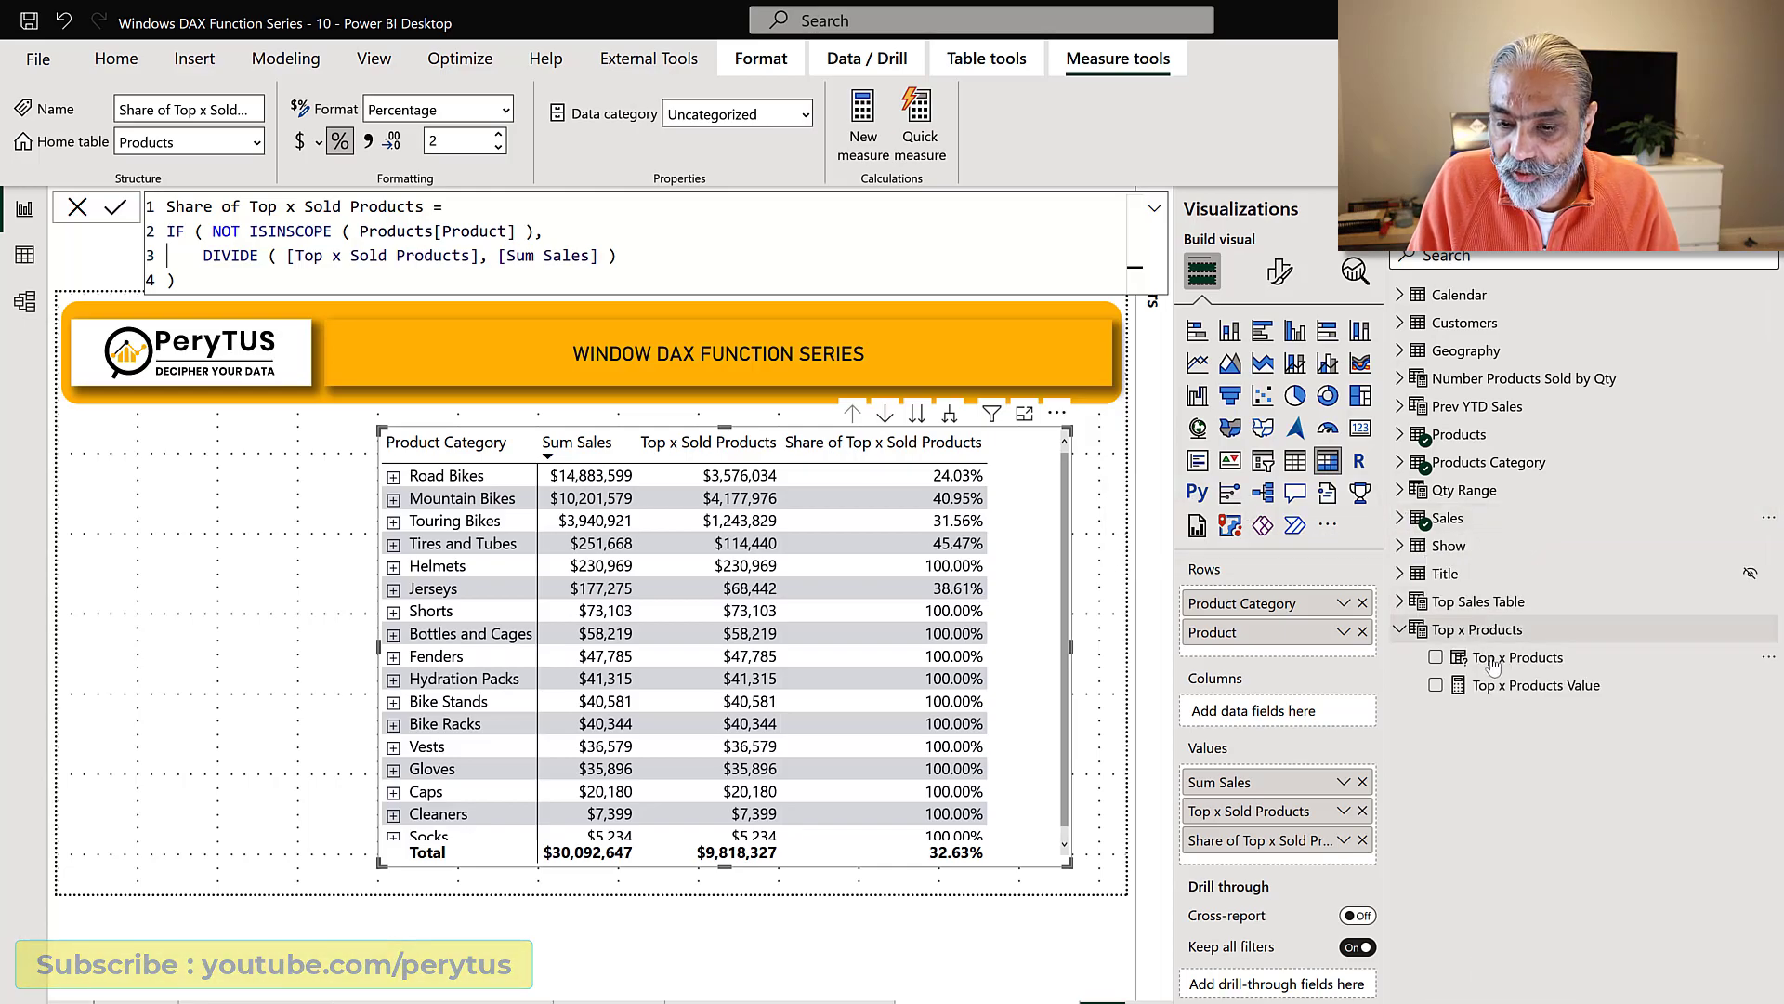
{"action": "left_click_drag", "start_coordinate": [1524, 657], "coordinate": [155, 500]}
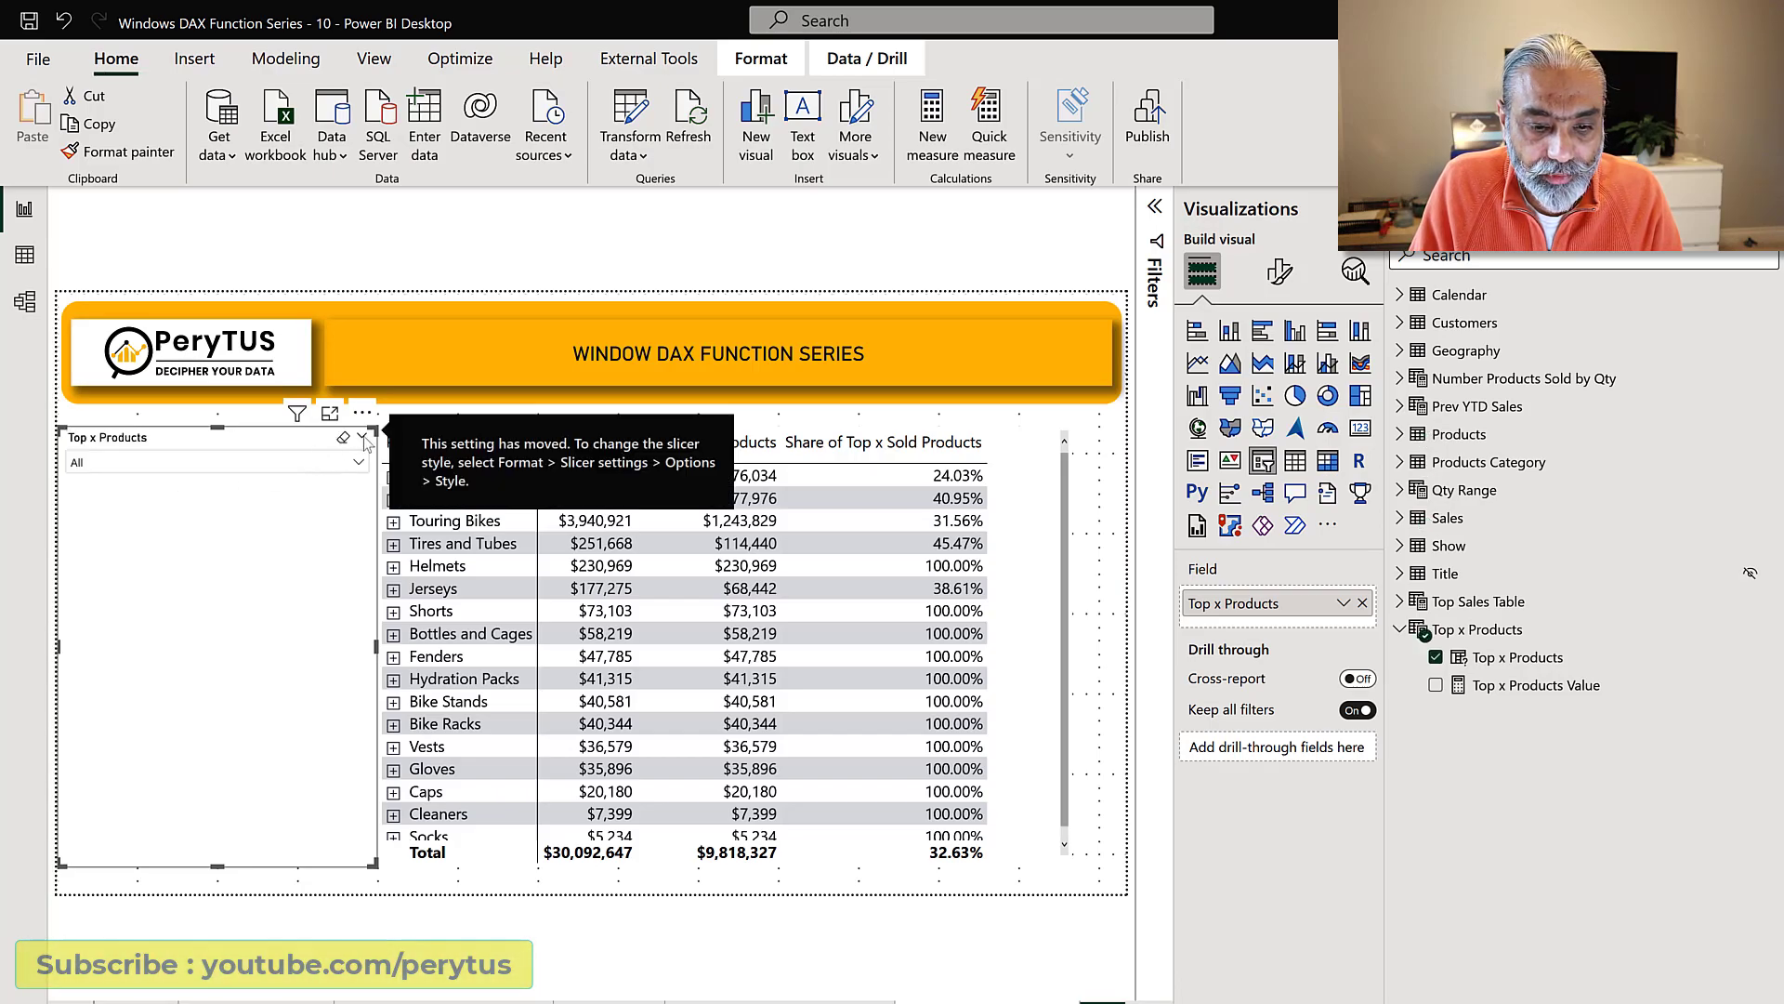
- Make the slicer a Single Value slider set to 6
{"action": "left_click", "coordinate": [1280, 270]}
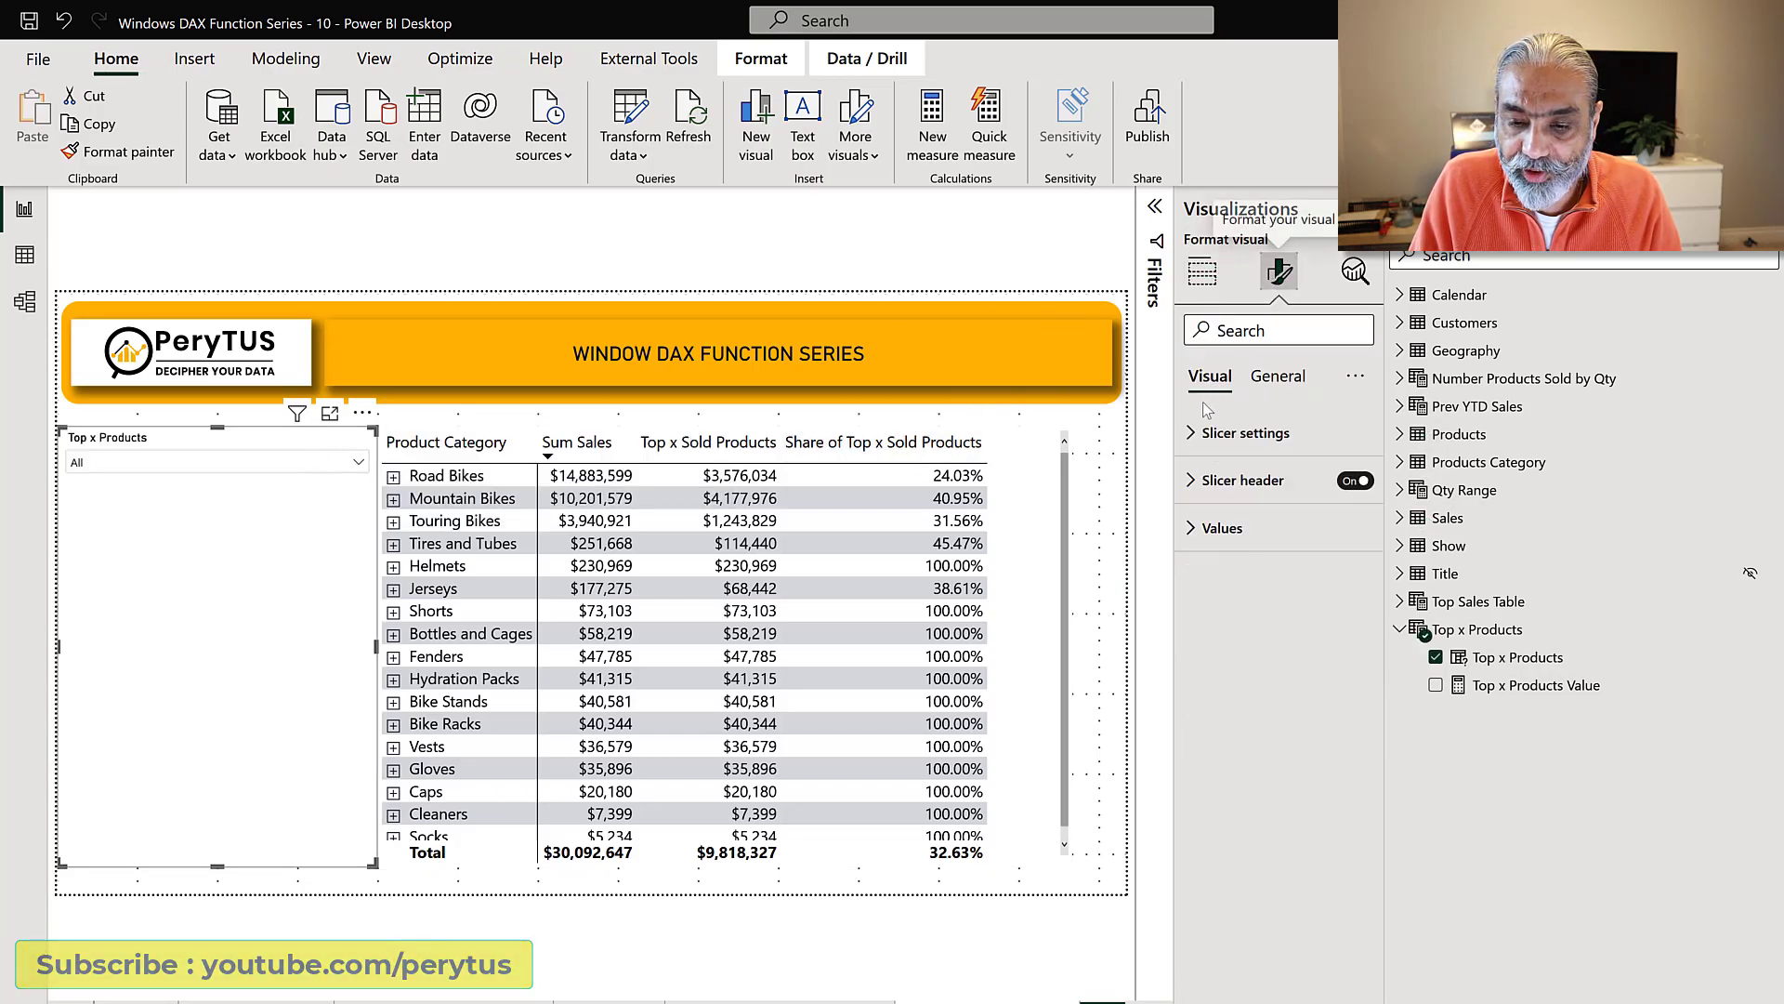
{"action": "left_click", "coordinate": [1191, 434]}
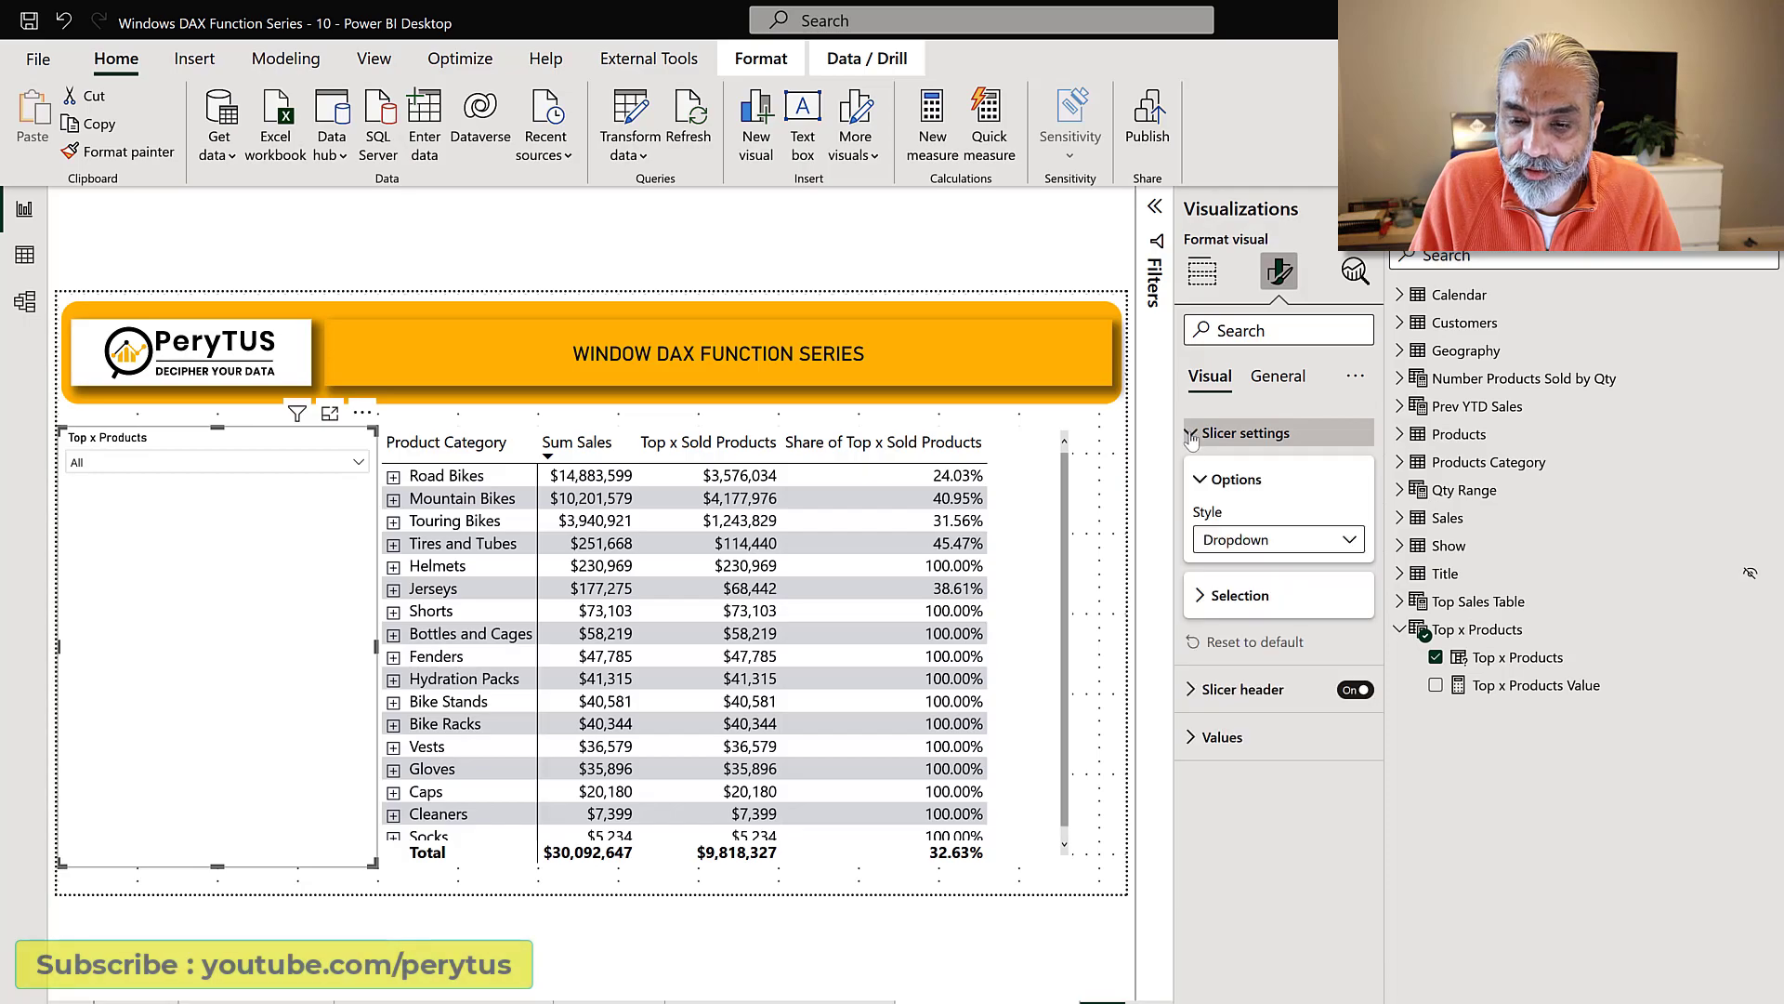
{"action": "left_click", "coordinate": [1259, 541]}
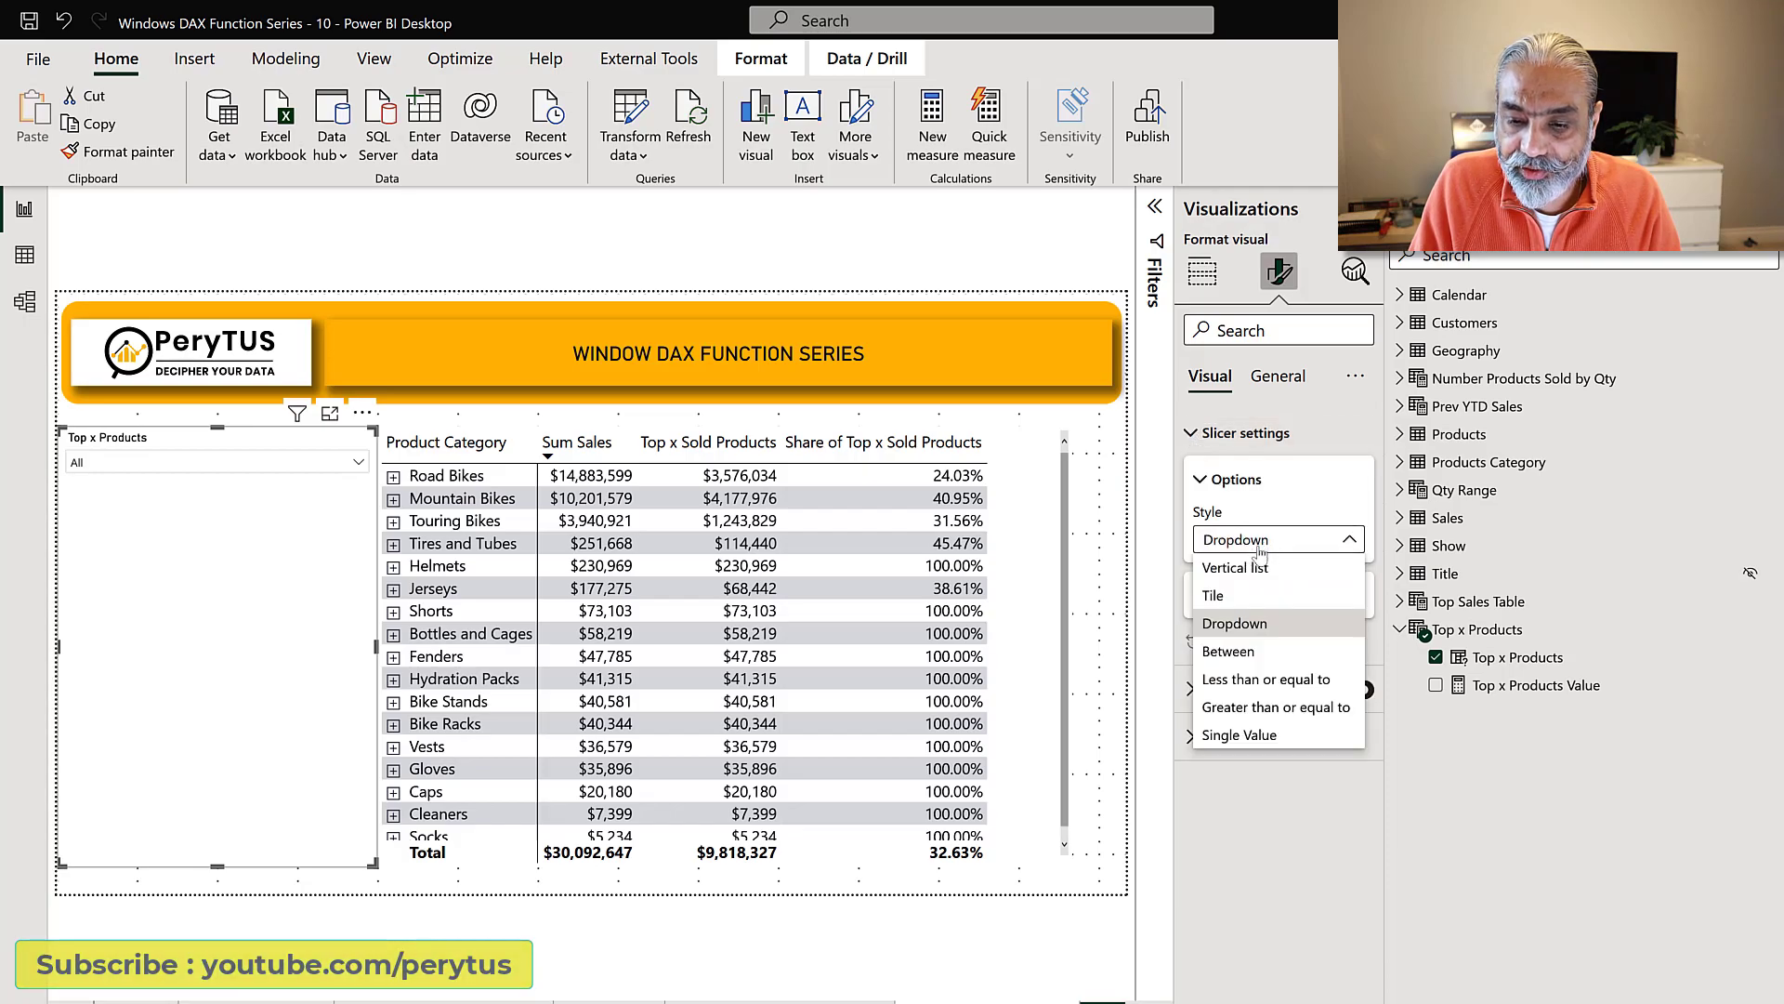
{"action": "left_click", "coordinate": [1242, 735]}
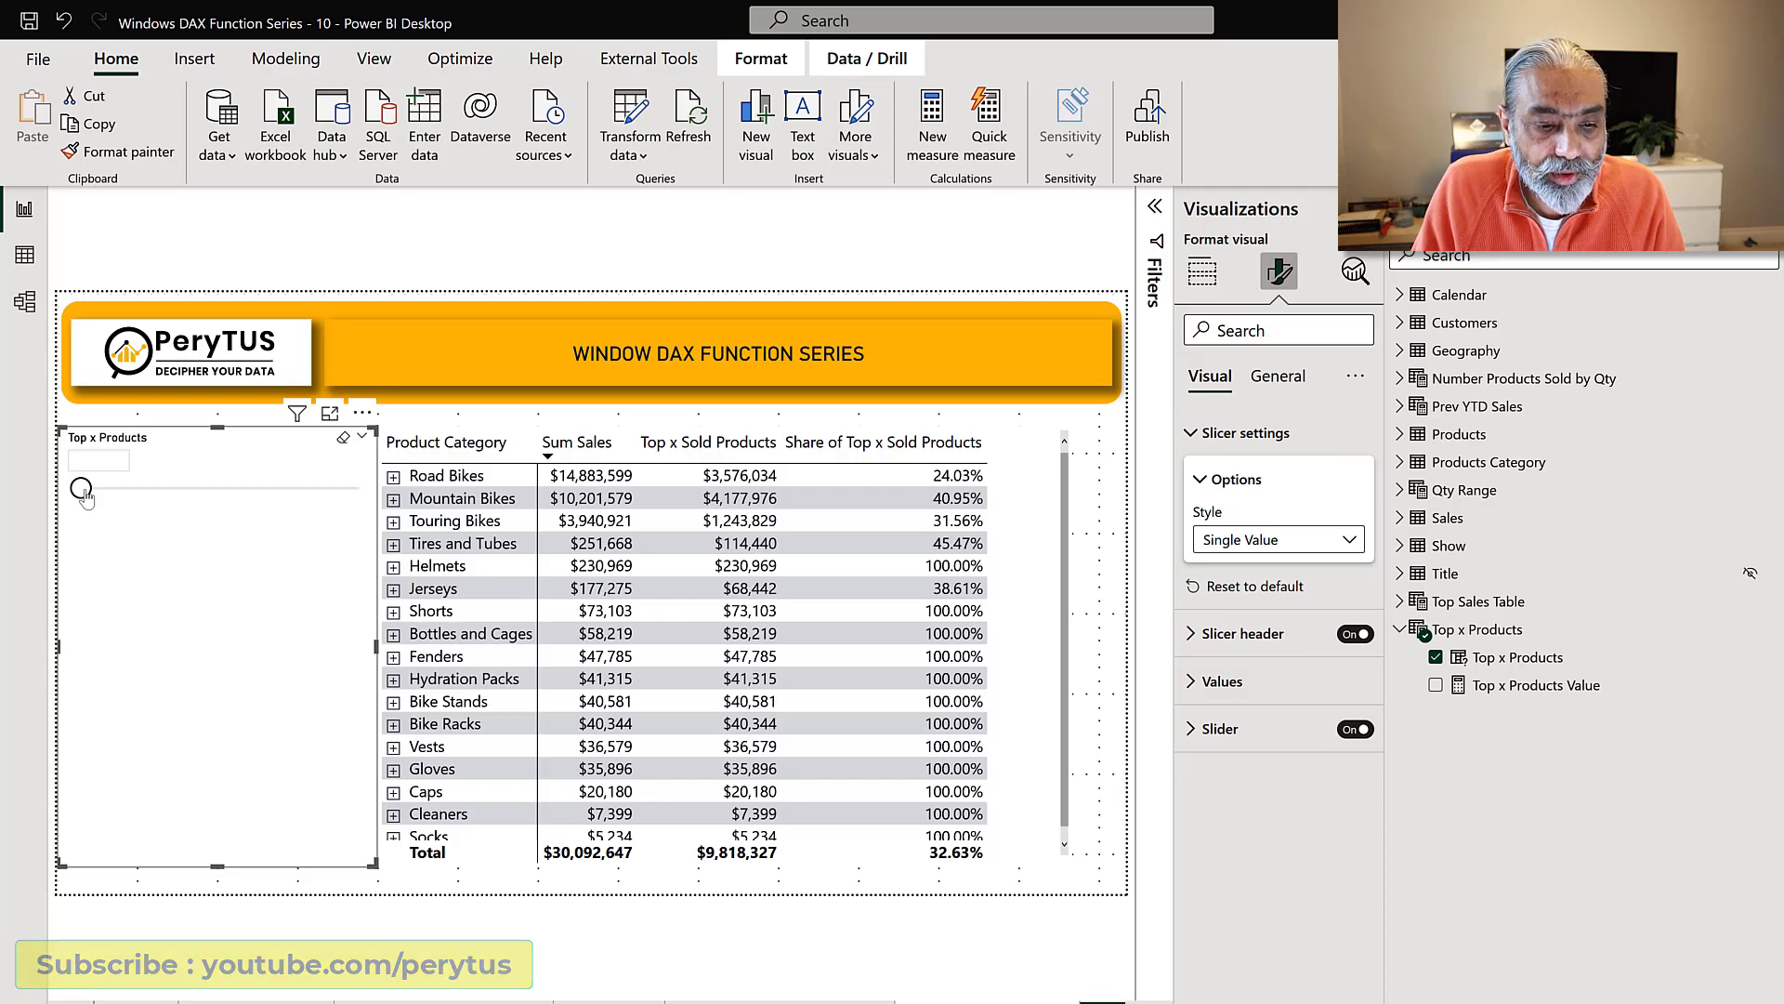
{"action": "left_click_drag", "start_coordinate": [83, 498], "coordinate": [114, 489]}
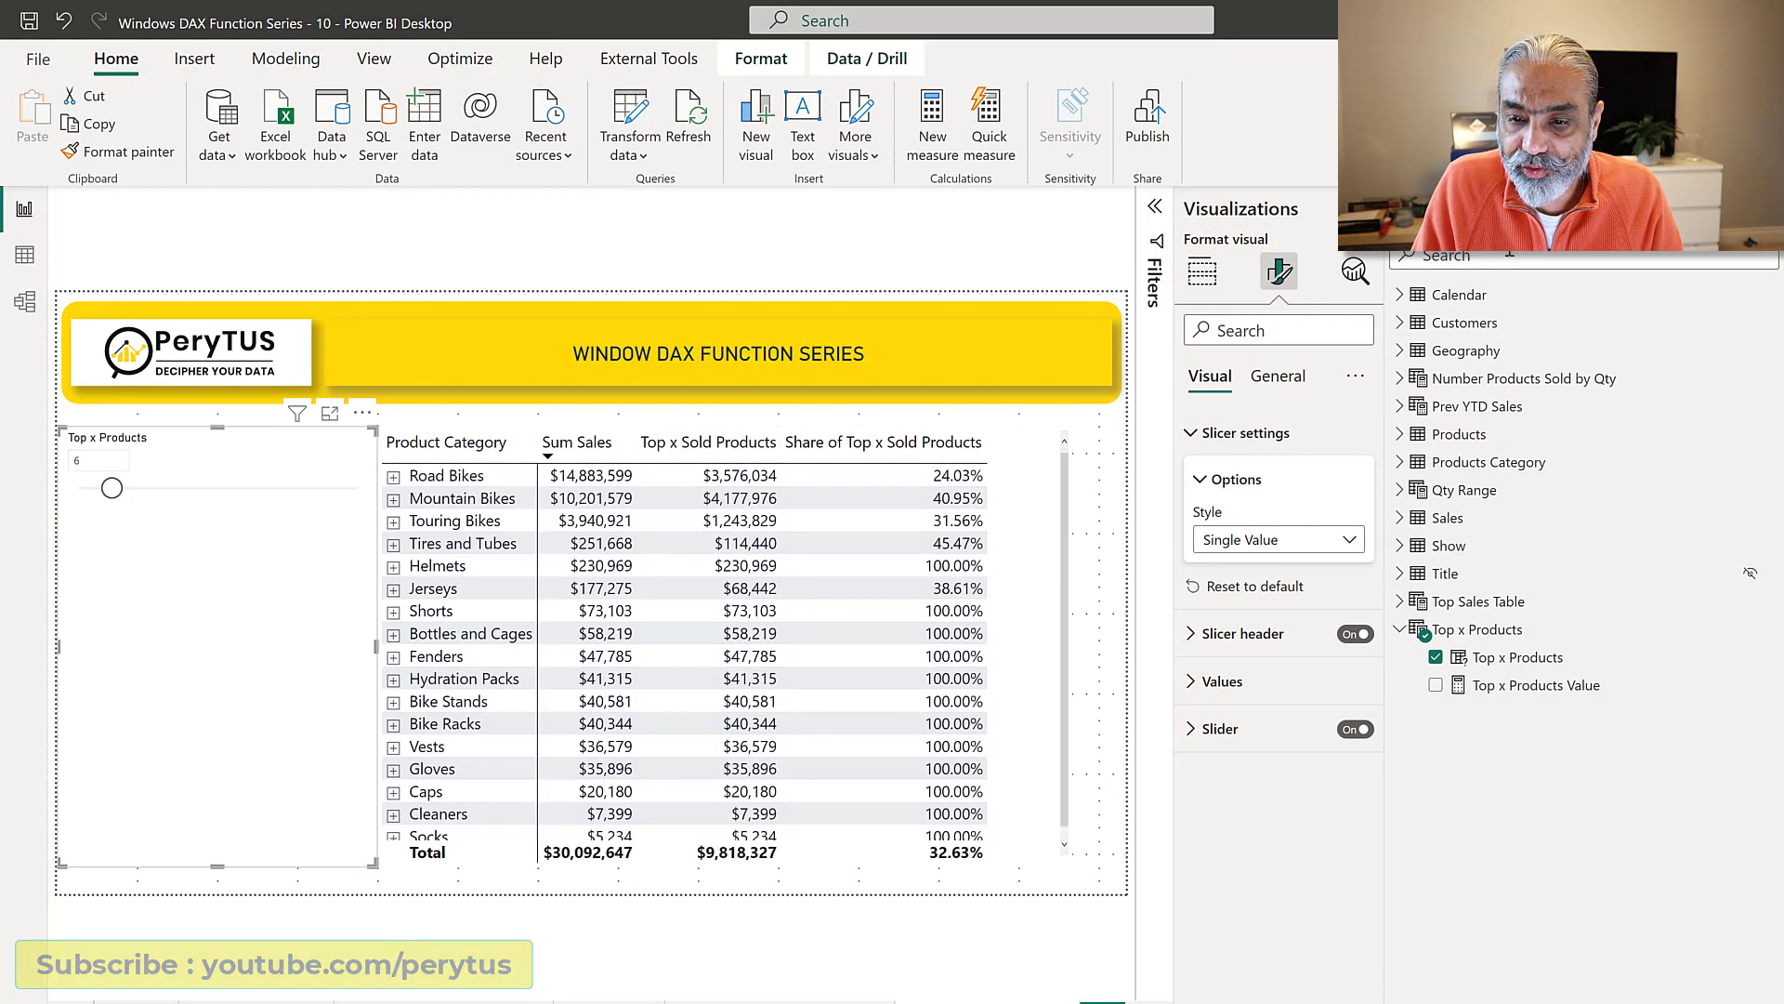
{"action": "left_click", "coordinate": [1511, 251]}
- In the Top x Sold Products measure, replace the fixed 3 on line 7 with [Top x Products Value]
{"action": "type", "text": "To"}
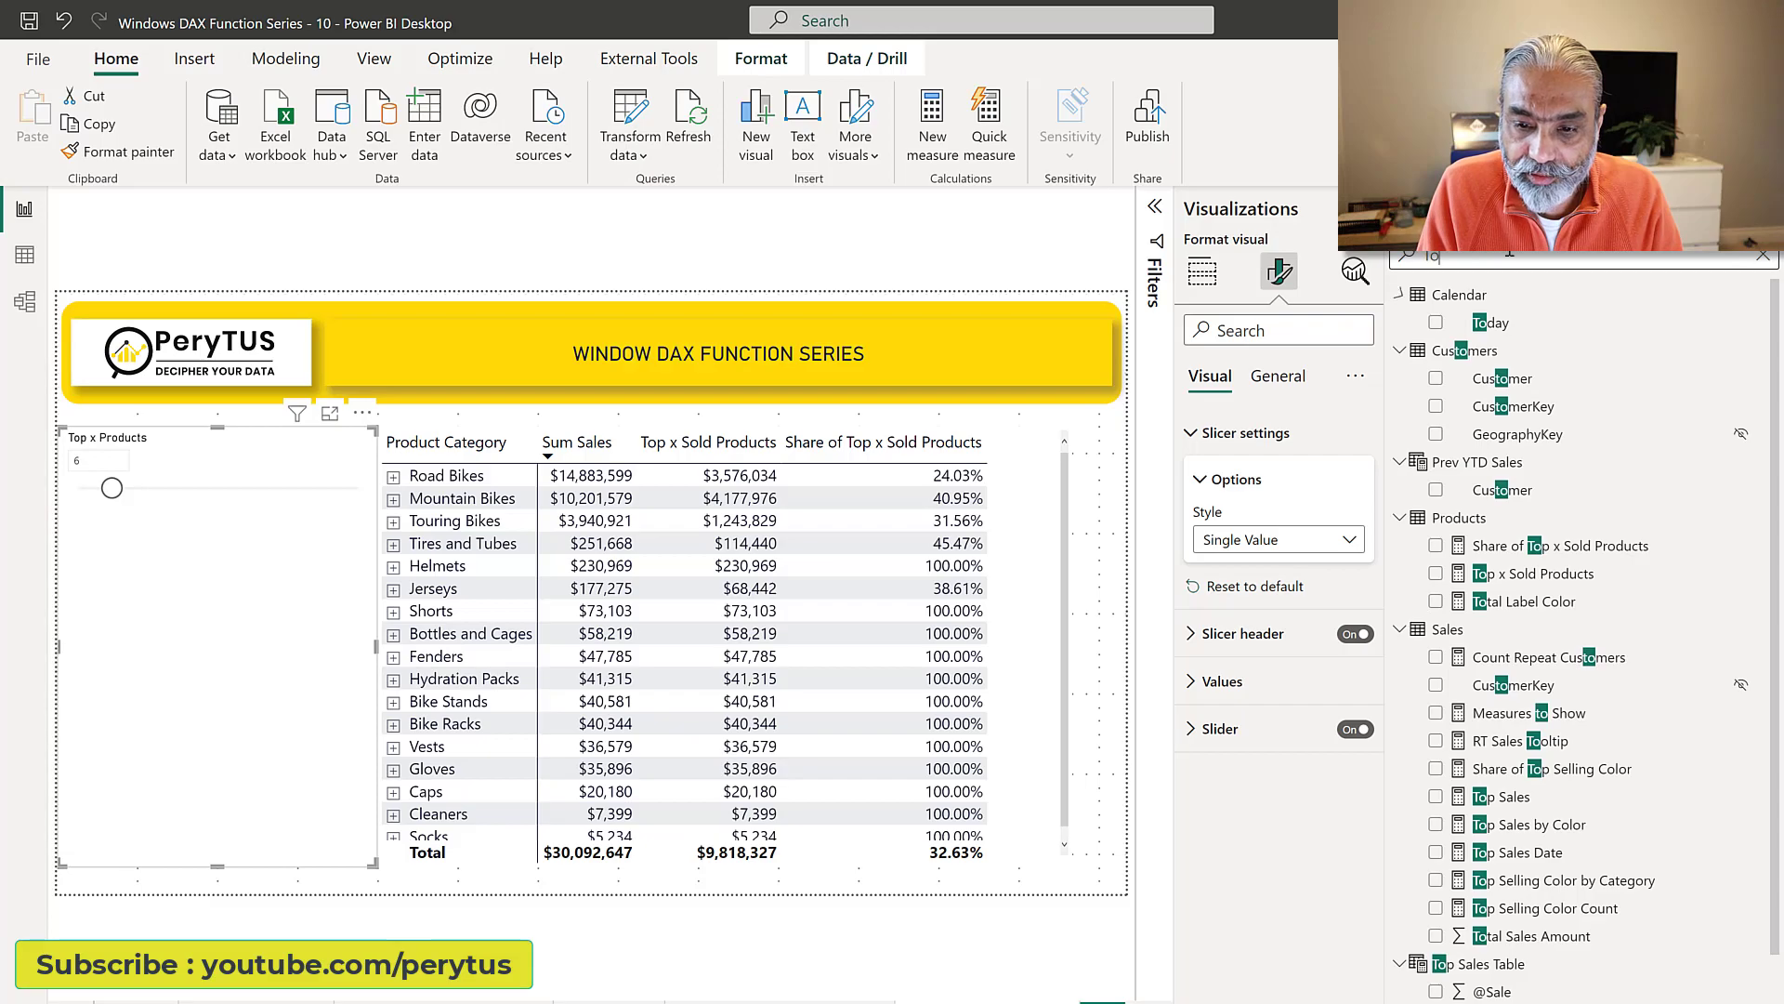
{"action": "type", "text": "p x so"}
{"action": "left_click", "coordinate": [1515, 351]}
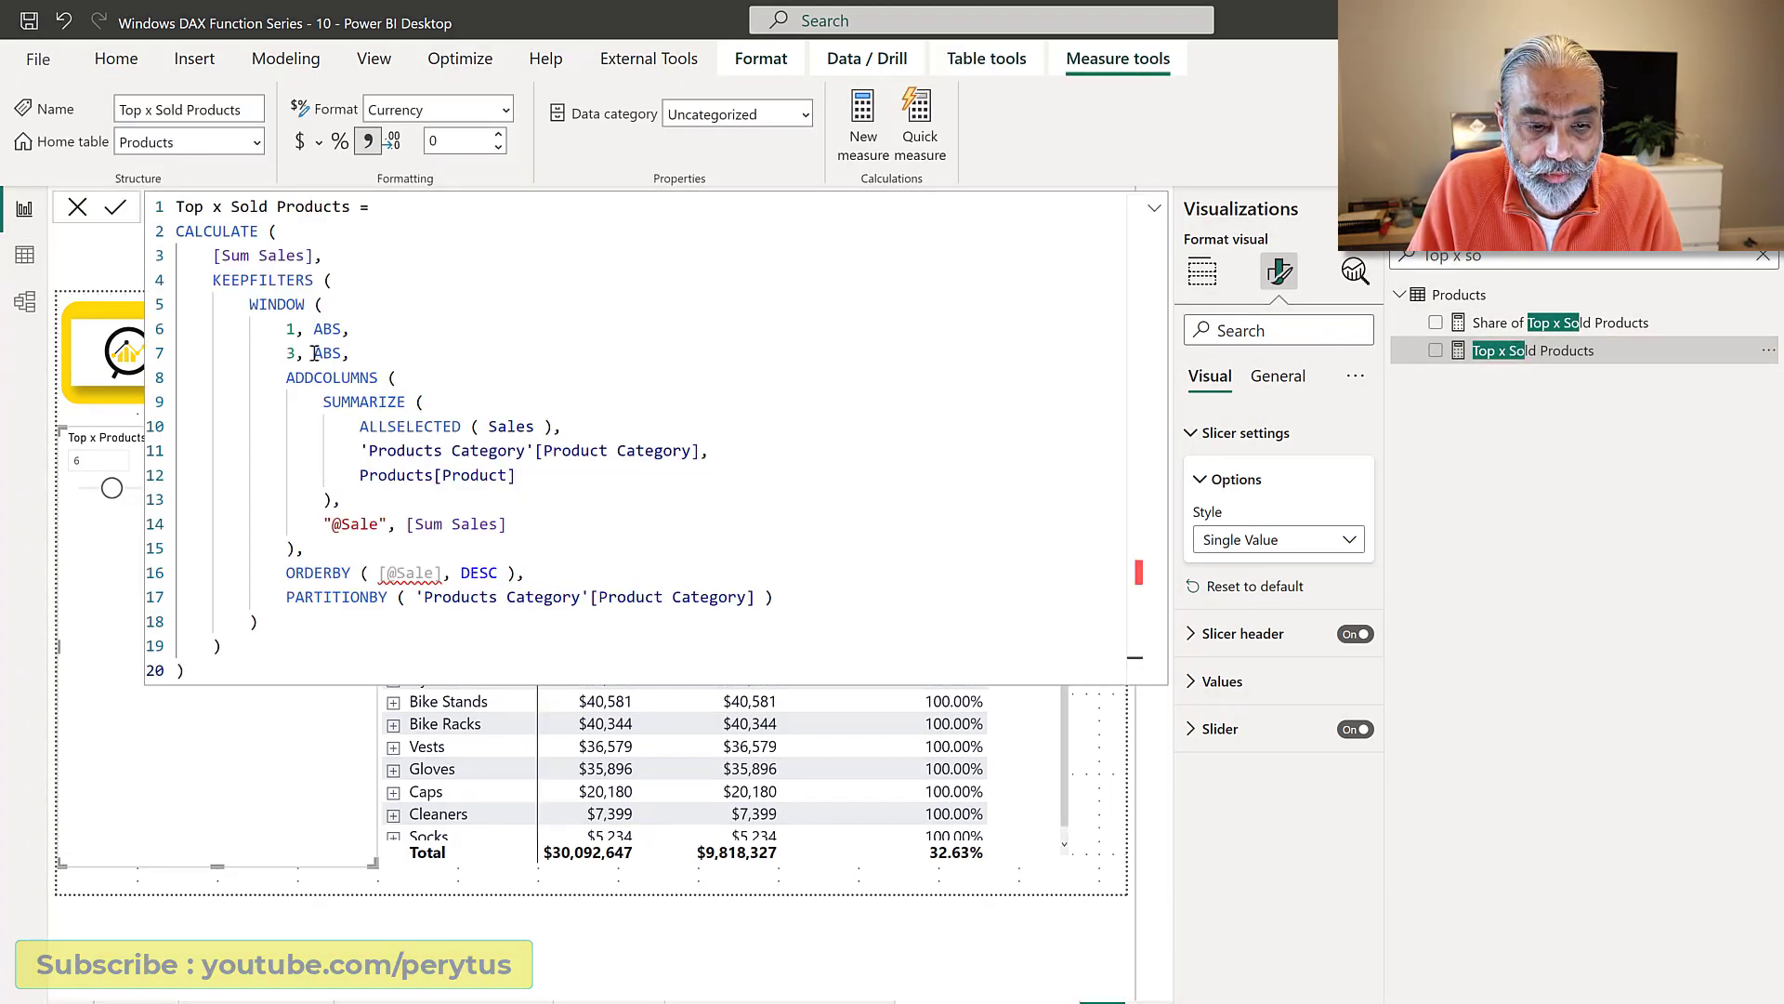
{"action": "left_click", "coordinate": [297, 353]}
{"action": "key", "text": "BackSpace"}
{"action": "type", "text": "["}
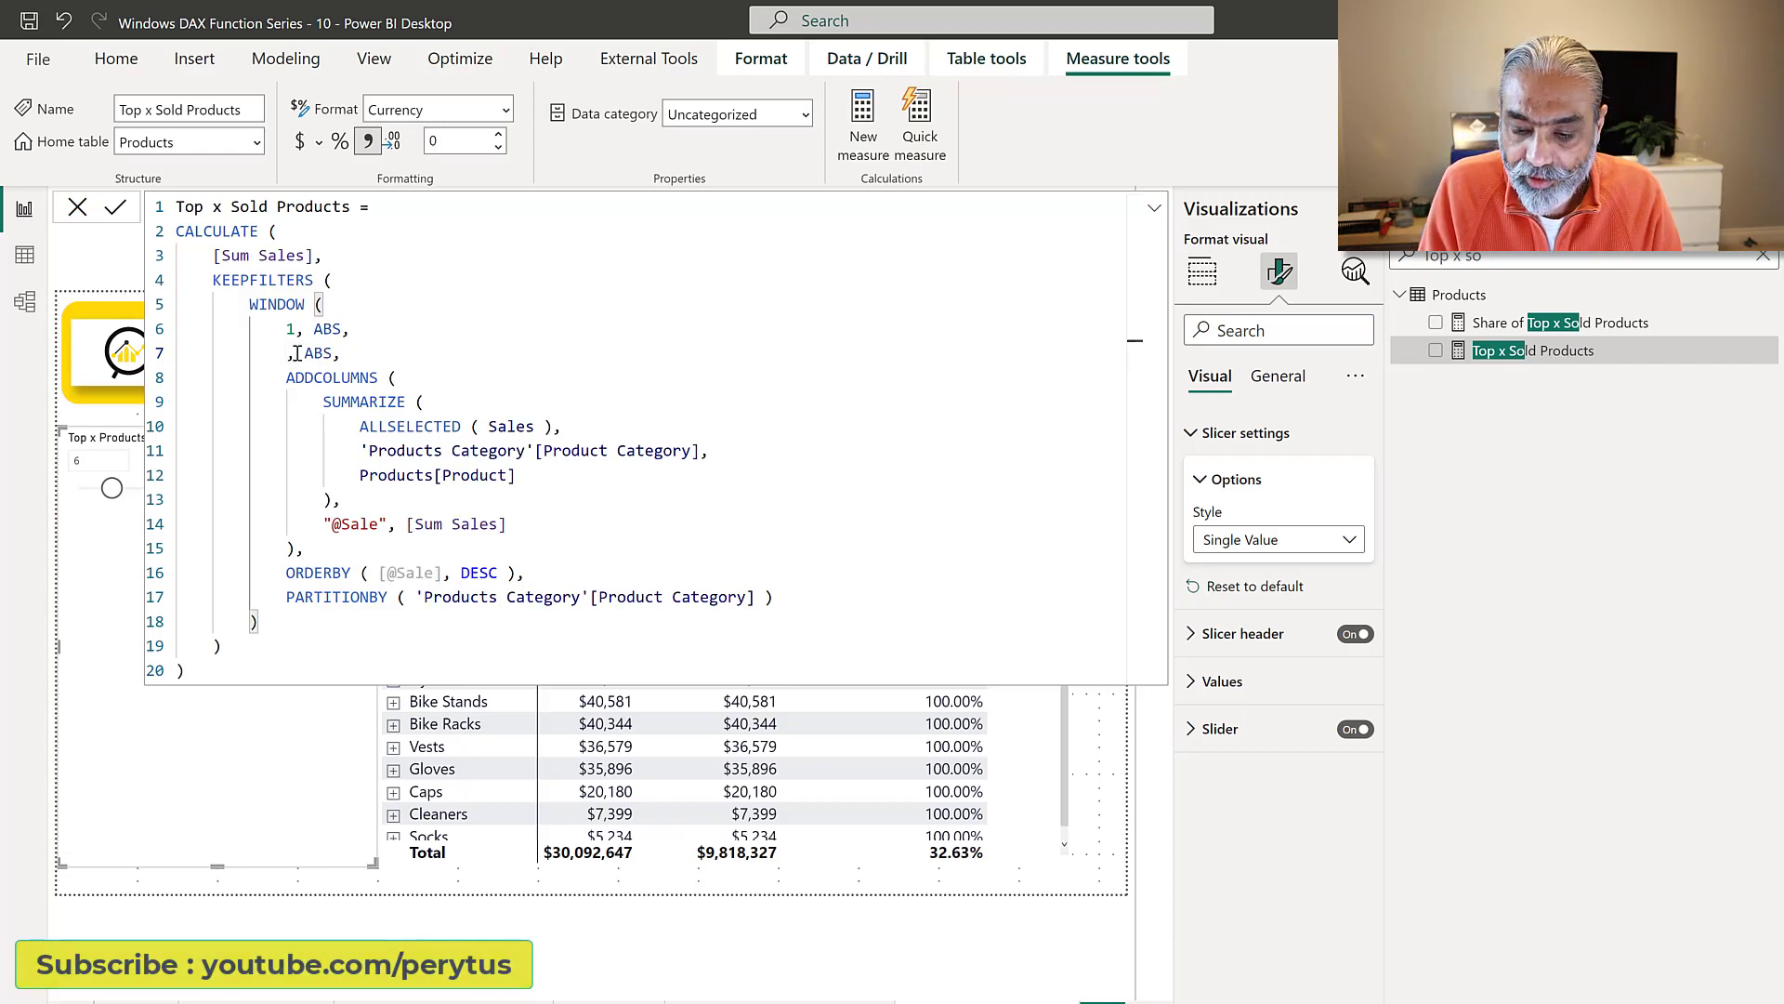
{"action": "type", "text": "Top"}
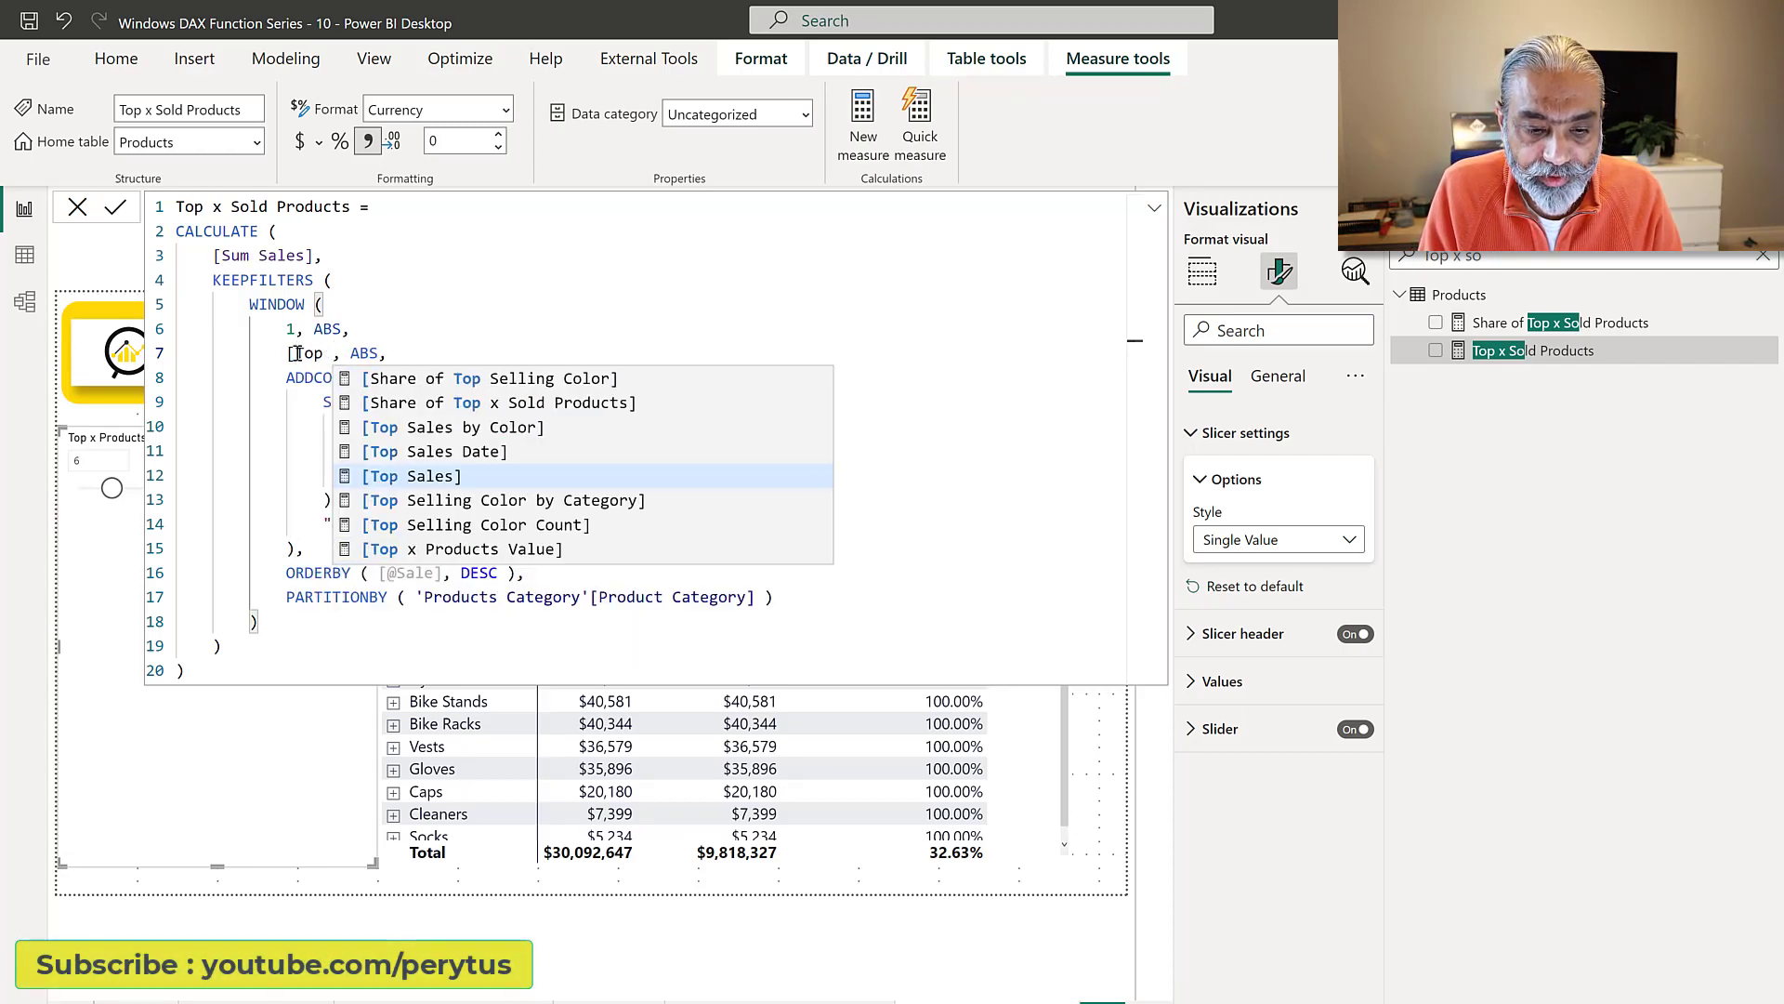
{"action": "key", "text": "Down"}
{"action": "key", "text": "Down"}
{"action": "key", "text": "Down"}
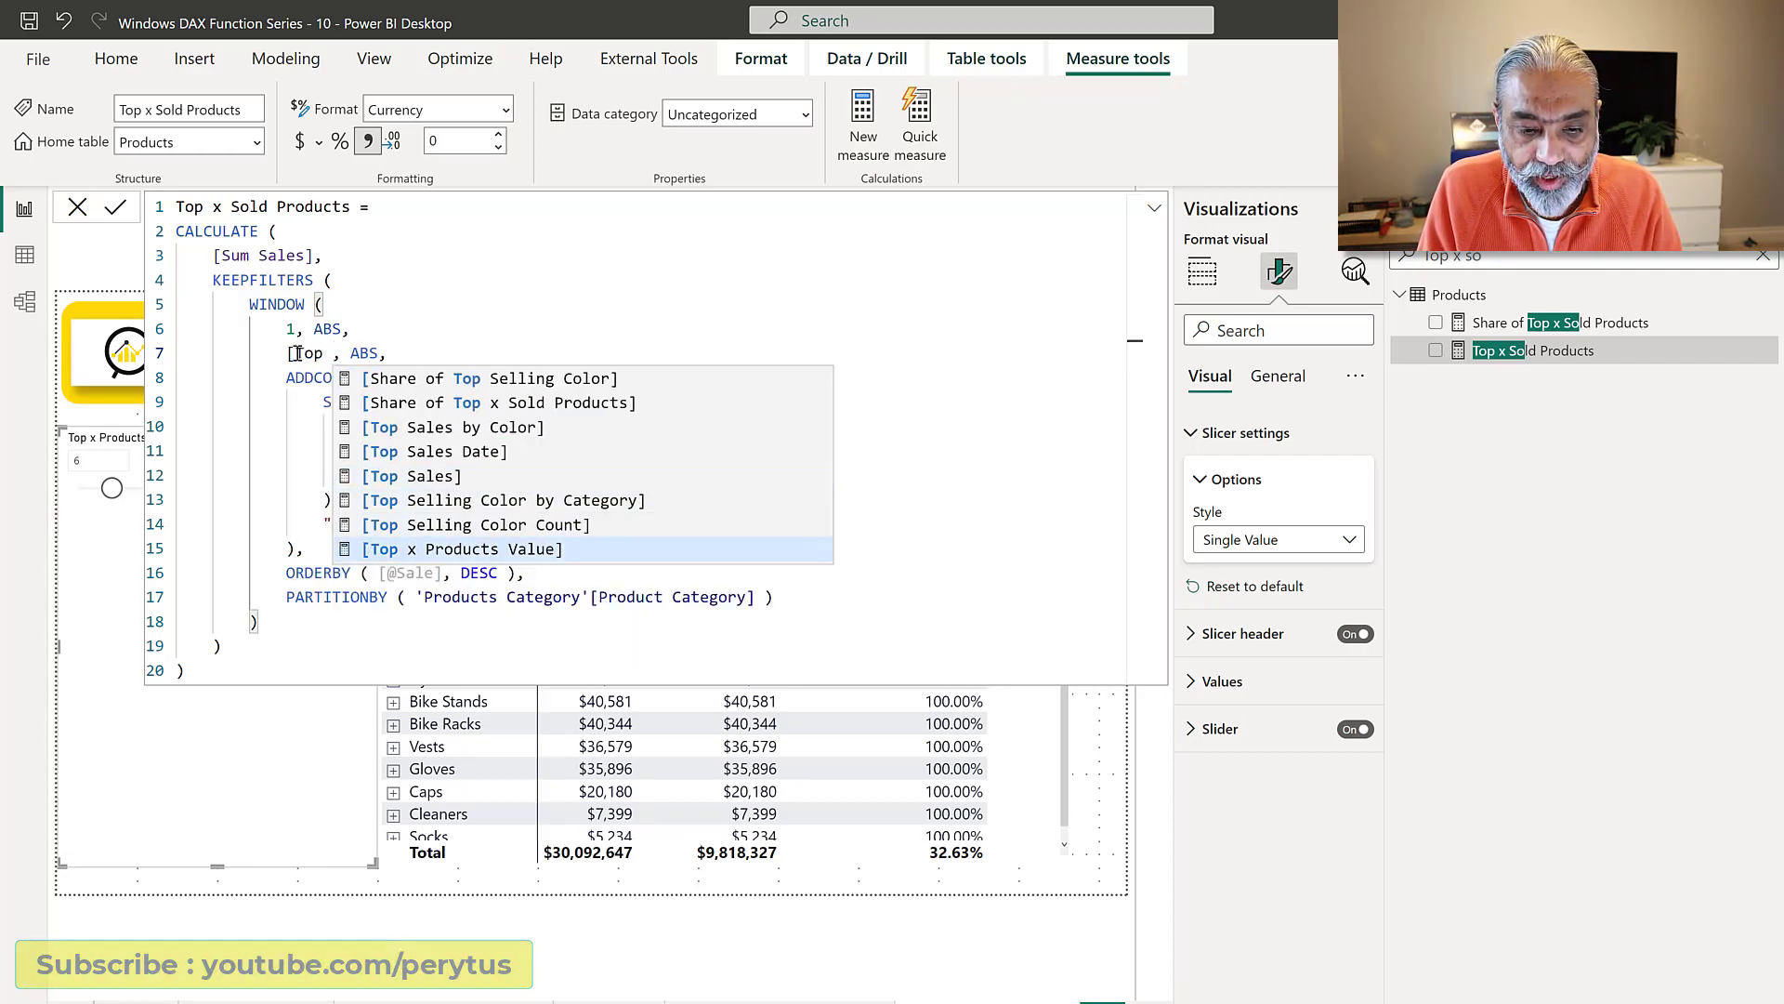
{"action": "key", "text": "Return"}
{"action": "key", "text": "Return"}
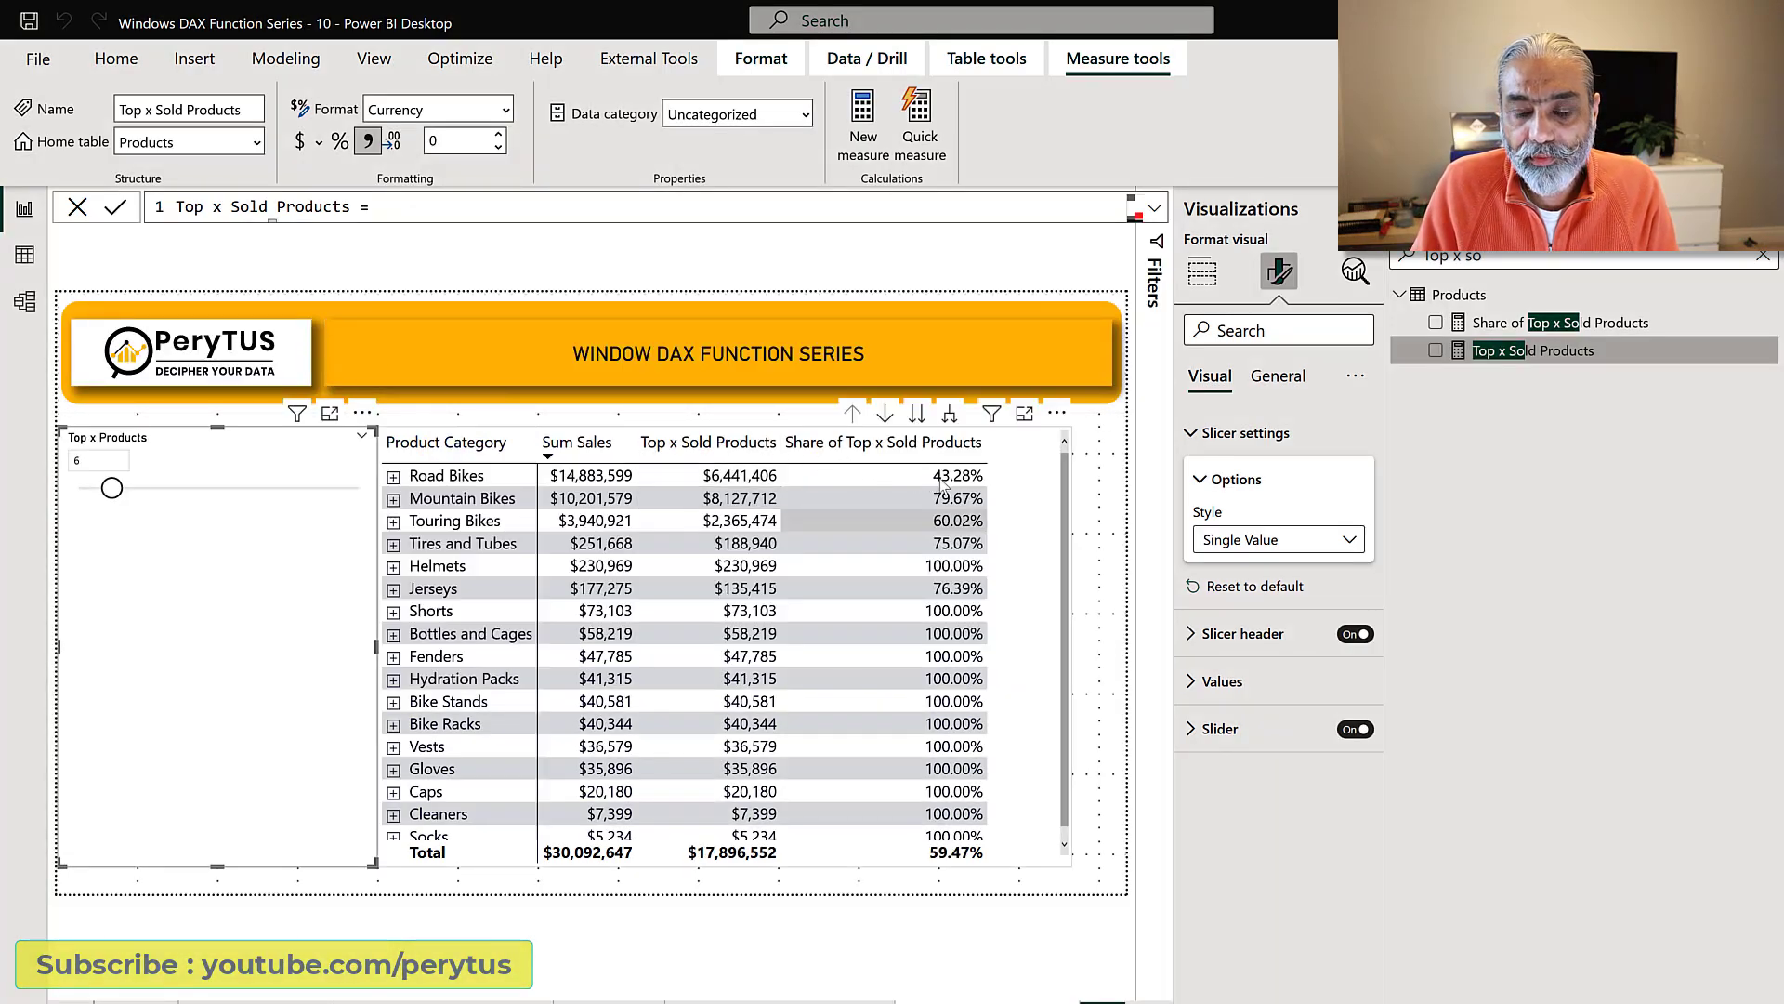
{"action": "left_click", "coordinate": [842, 444]}
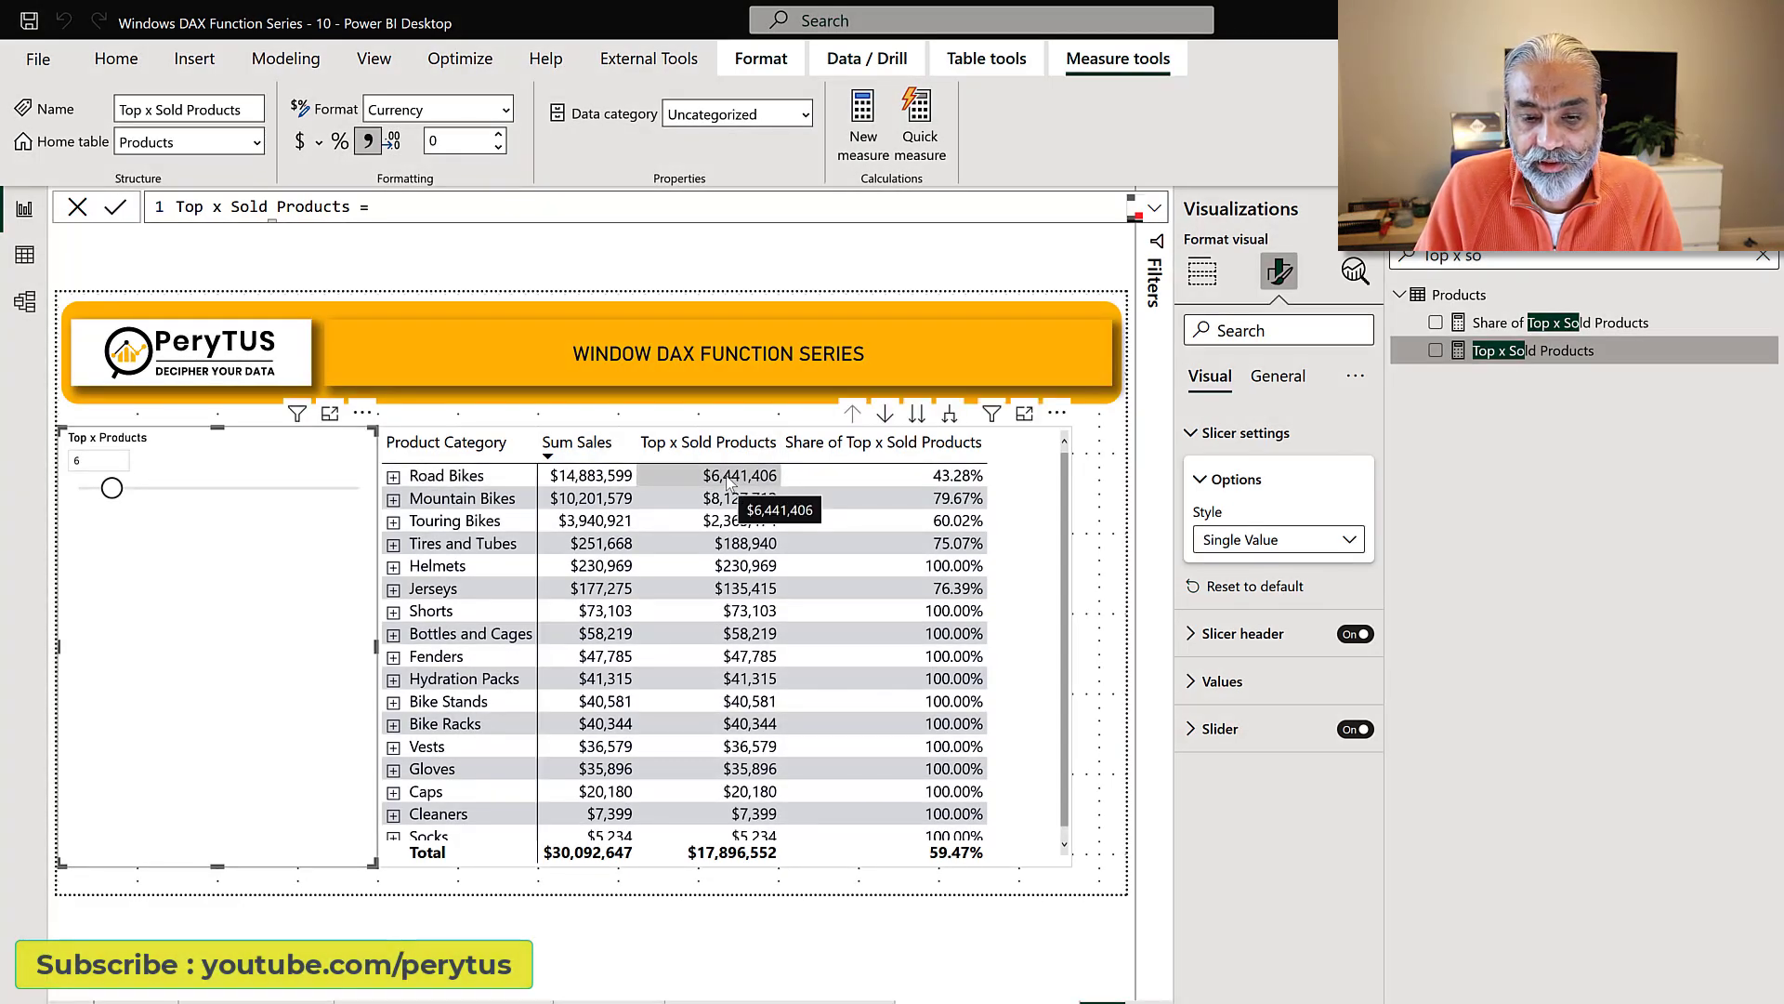
- Move the Top x Products slider from 3 up to 15, giving a $25,531,340 total and 84.84% share
{"action": "left_click", "coordinate": [79, 492]}
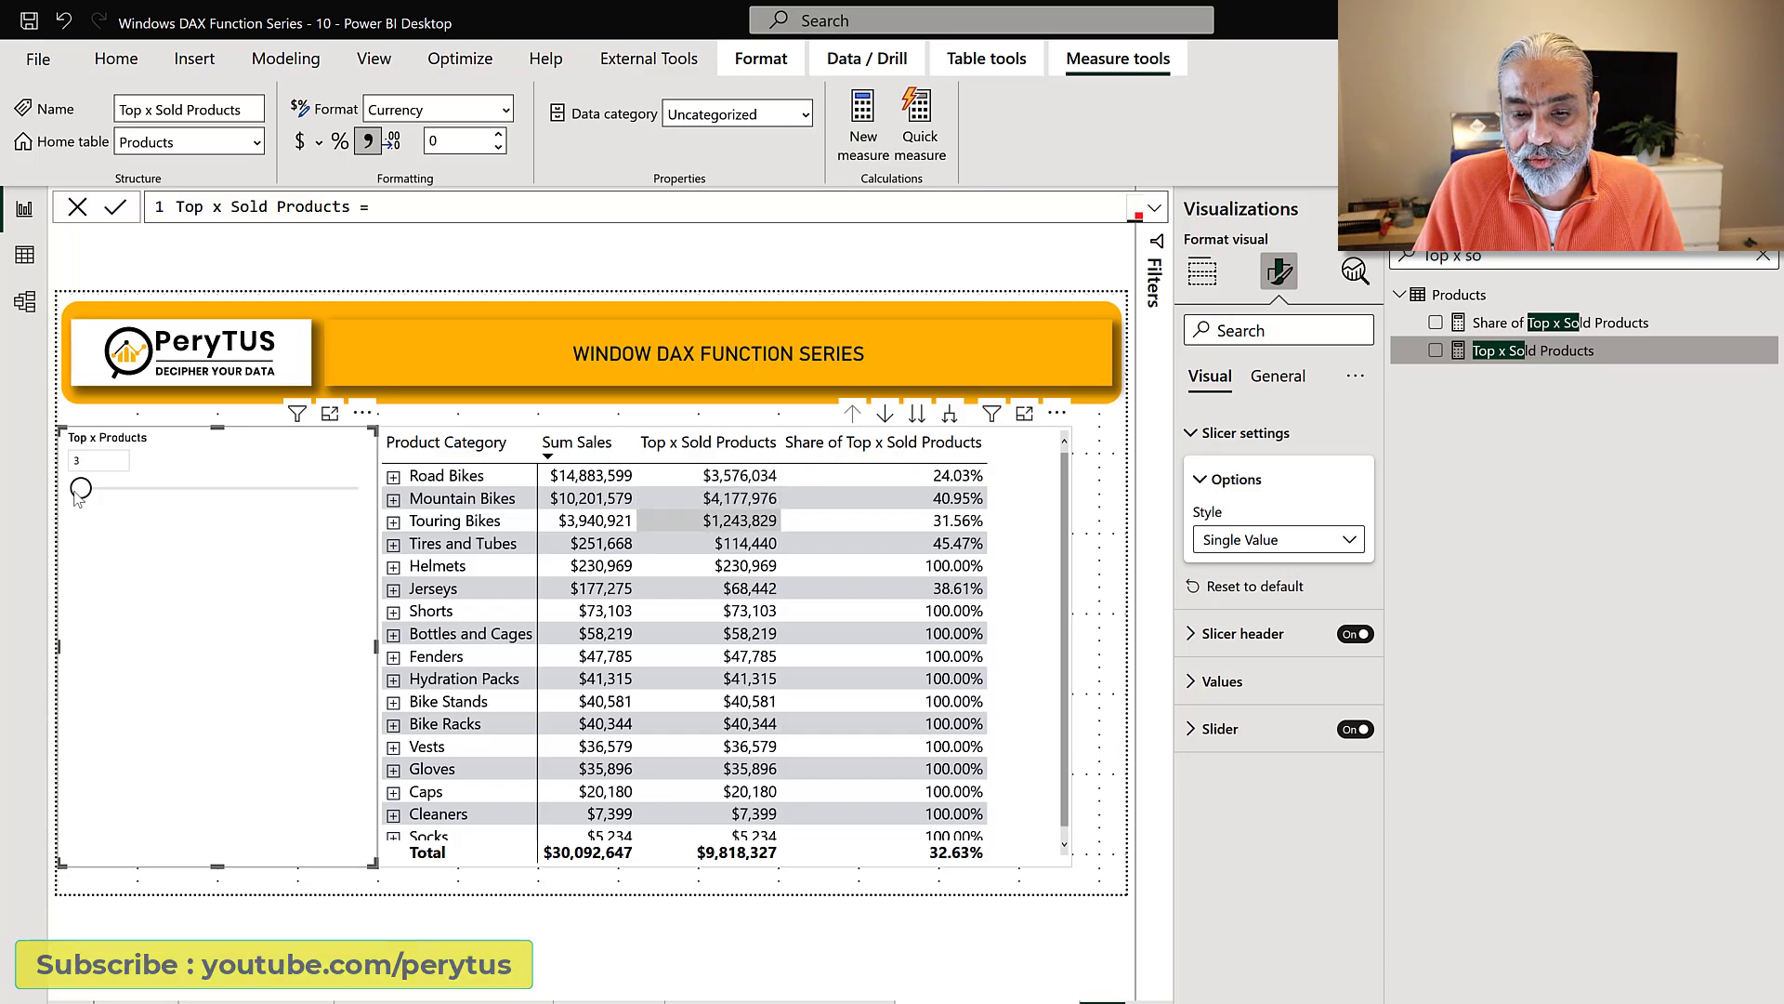
{"action": "left_click_drag", "start_coordinate": [80, 493], "coordinate": [194, 499]}
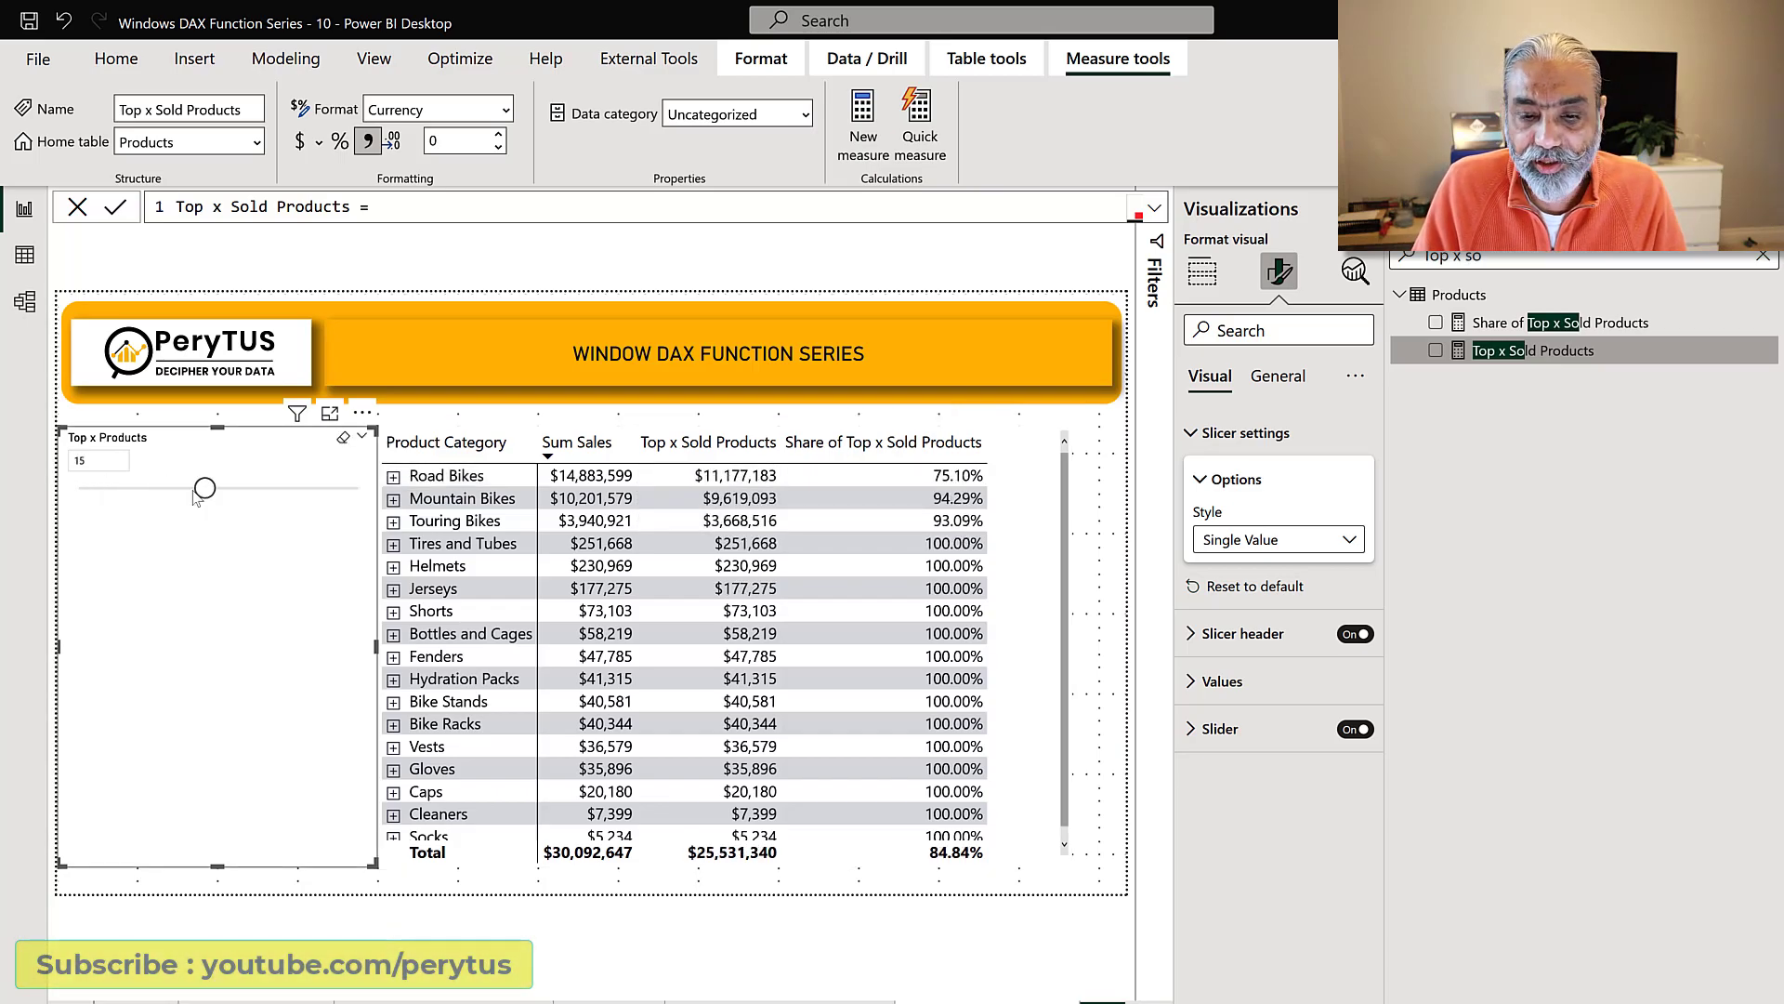